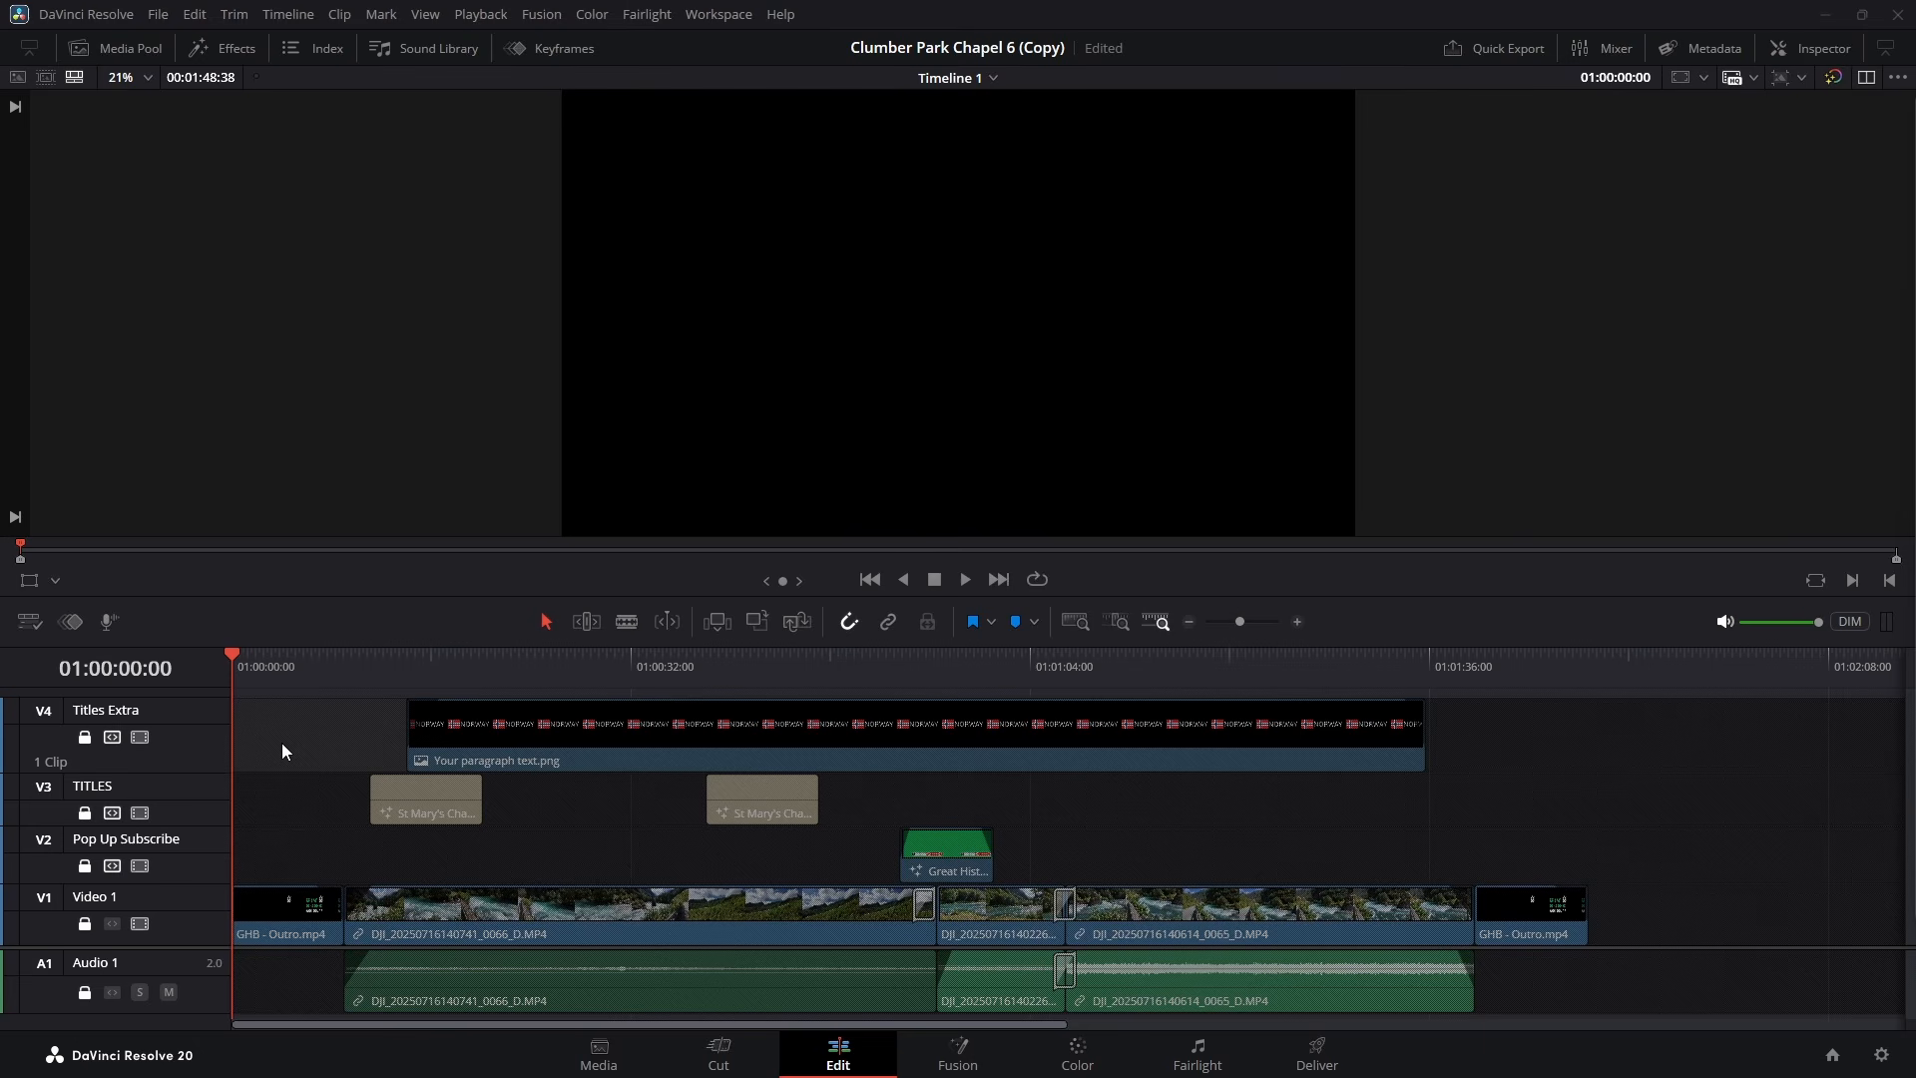
- Play and scrub through the whole timeline to review its titles, Norway logo, subscribe pop-up and transitions
left_click(964, 579)
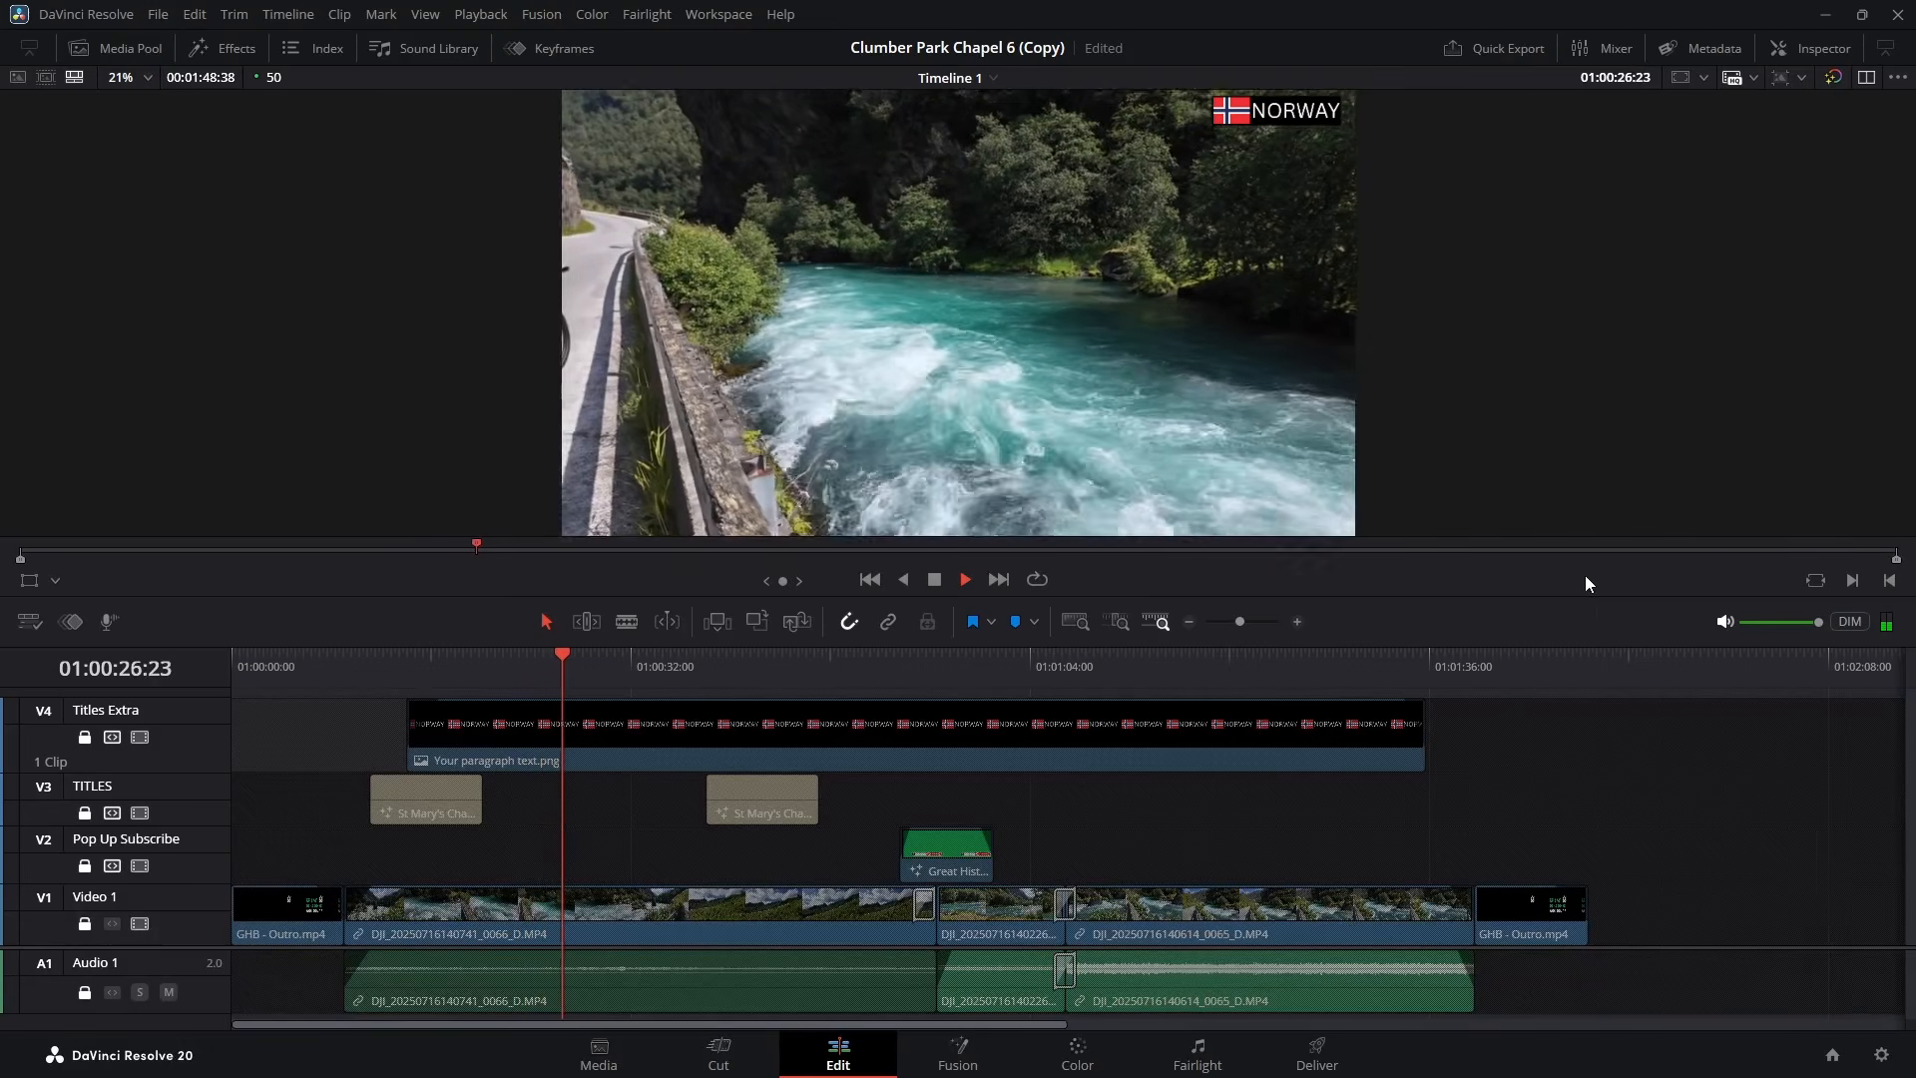
left_click_drag(579, 647, 686, 676)
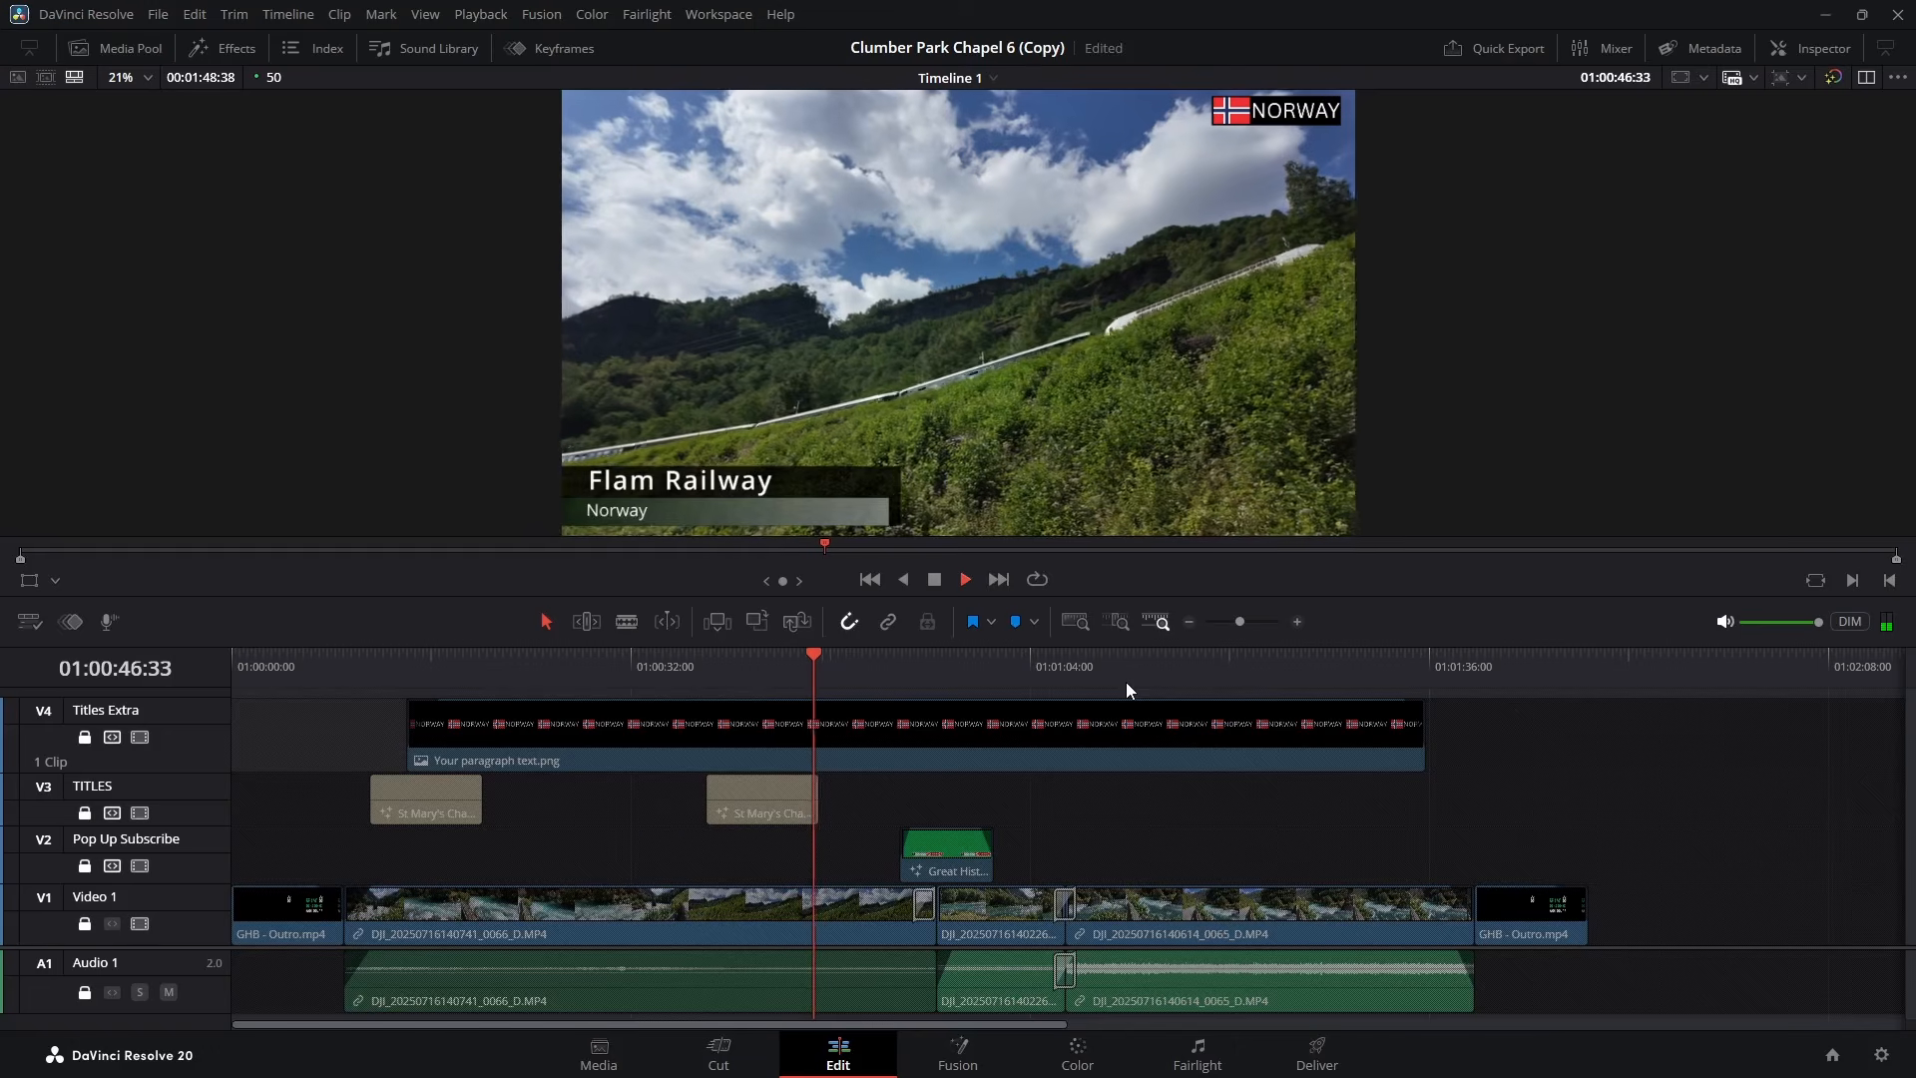
left_click_drag(842, 654, 903, 677)
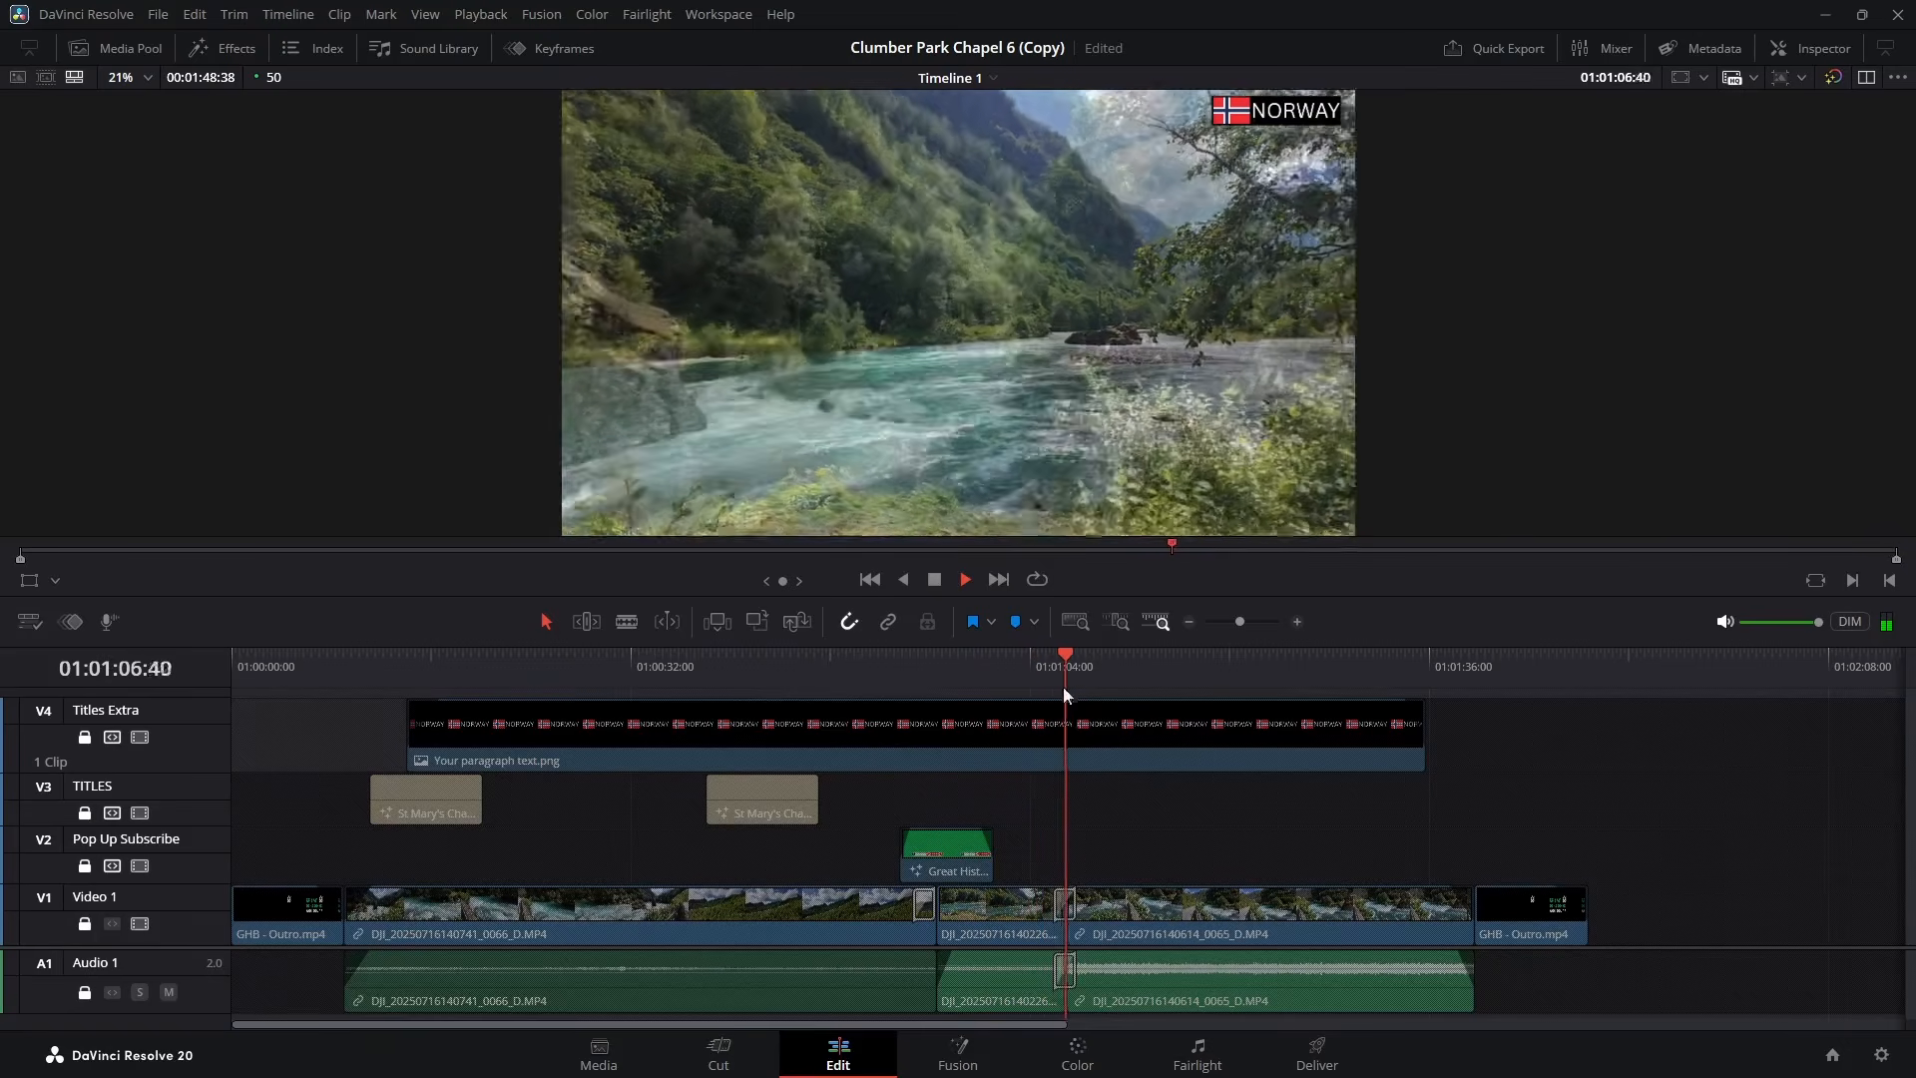
left_click(1190, 678)
left_click_drag(1206, 696, 1409, 706)
key("space")
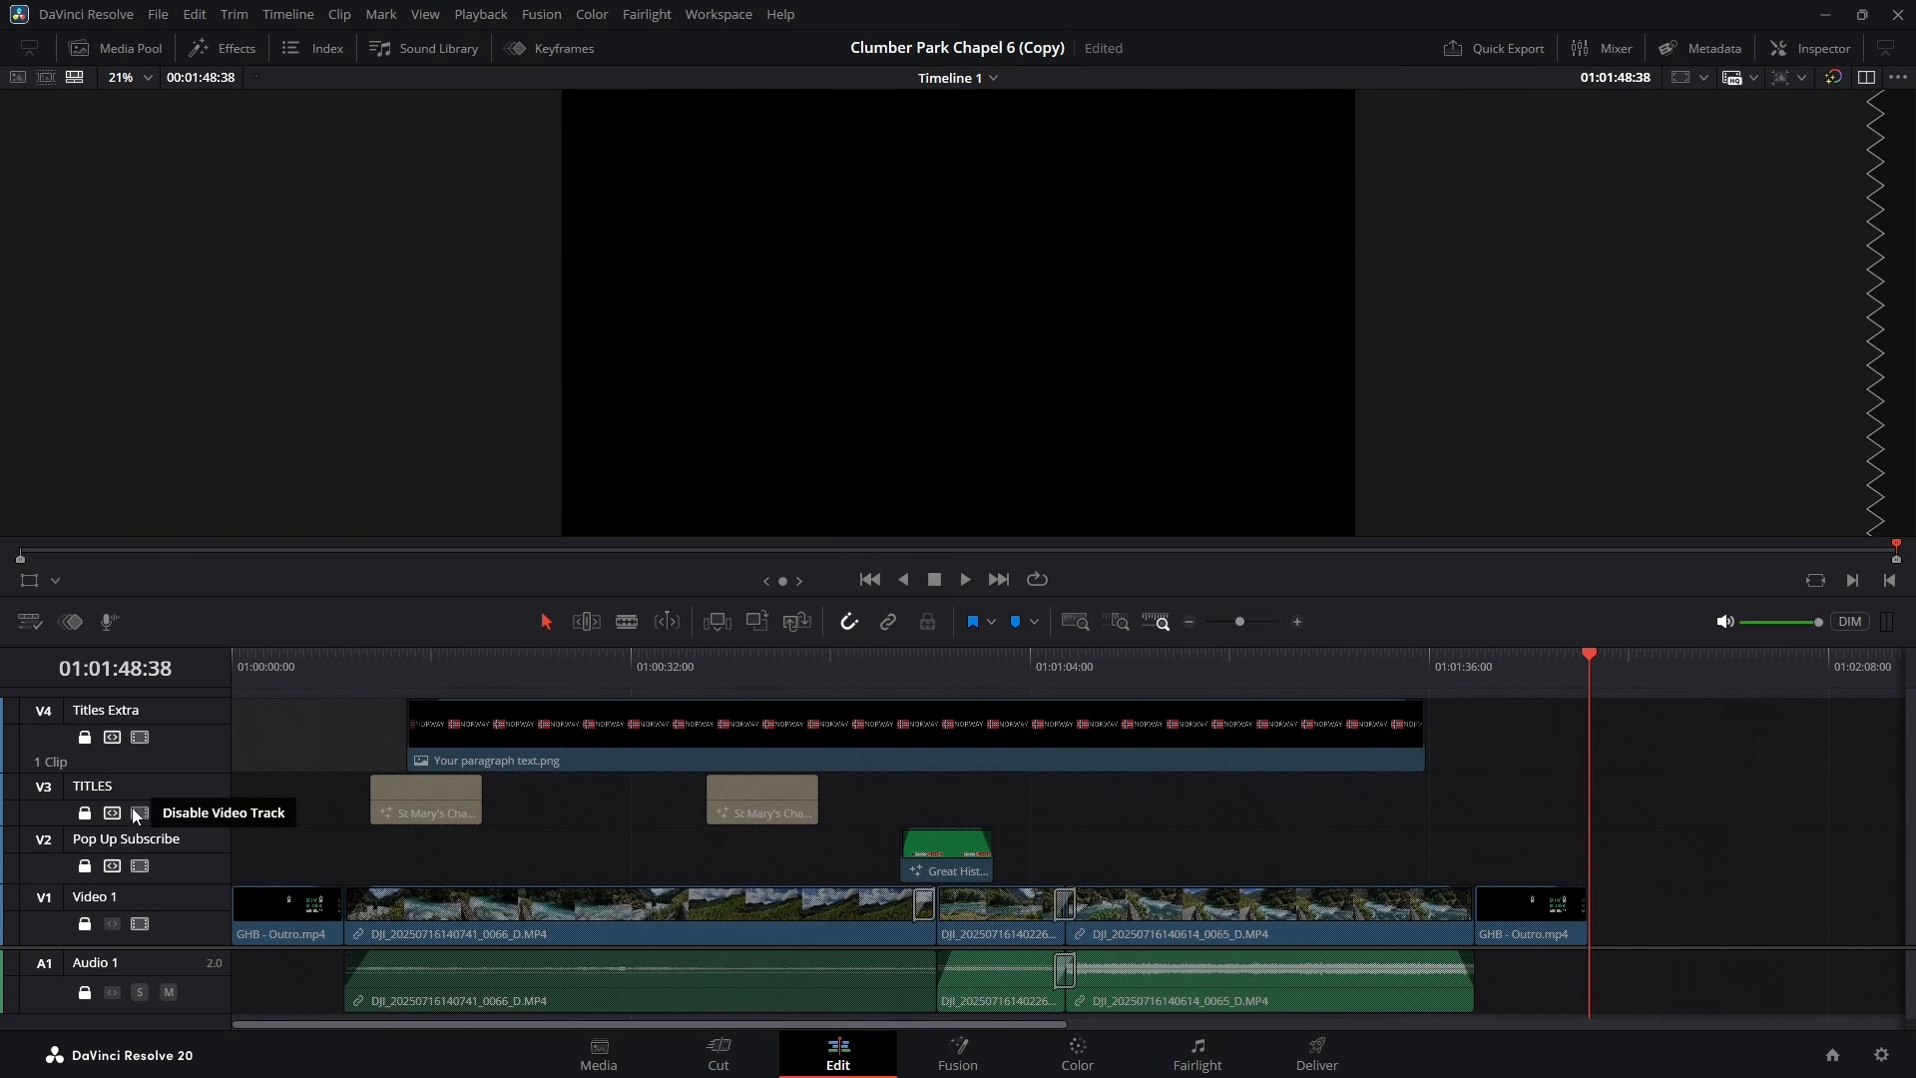
- Unlock the Titles Extra, TITLES and Pop Up Subscribe tracks, keeping Video 1 and Audio 1 locked
left_click(84, 990)
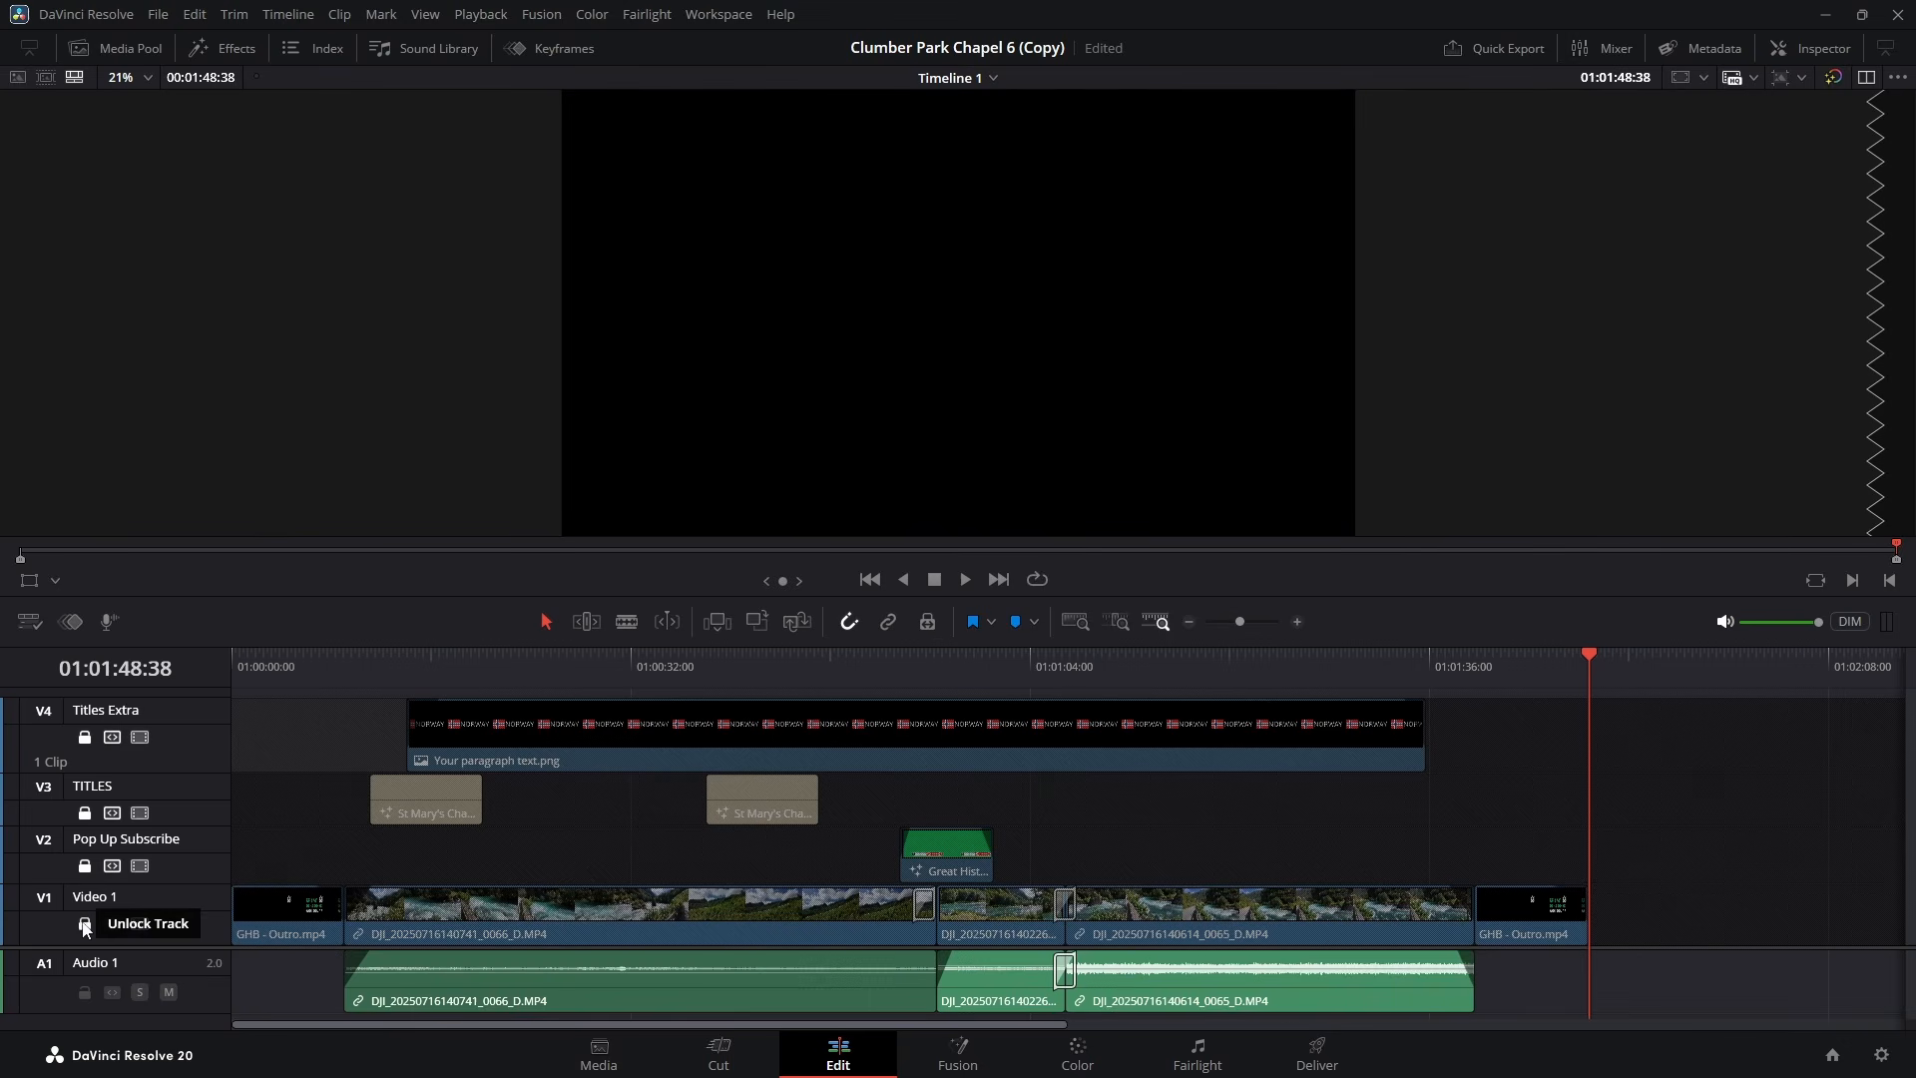
left_click(82, 992)
left_click(83, 737)
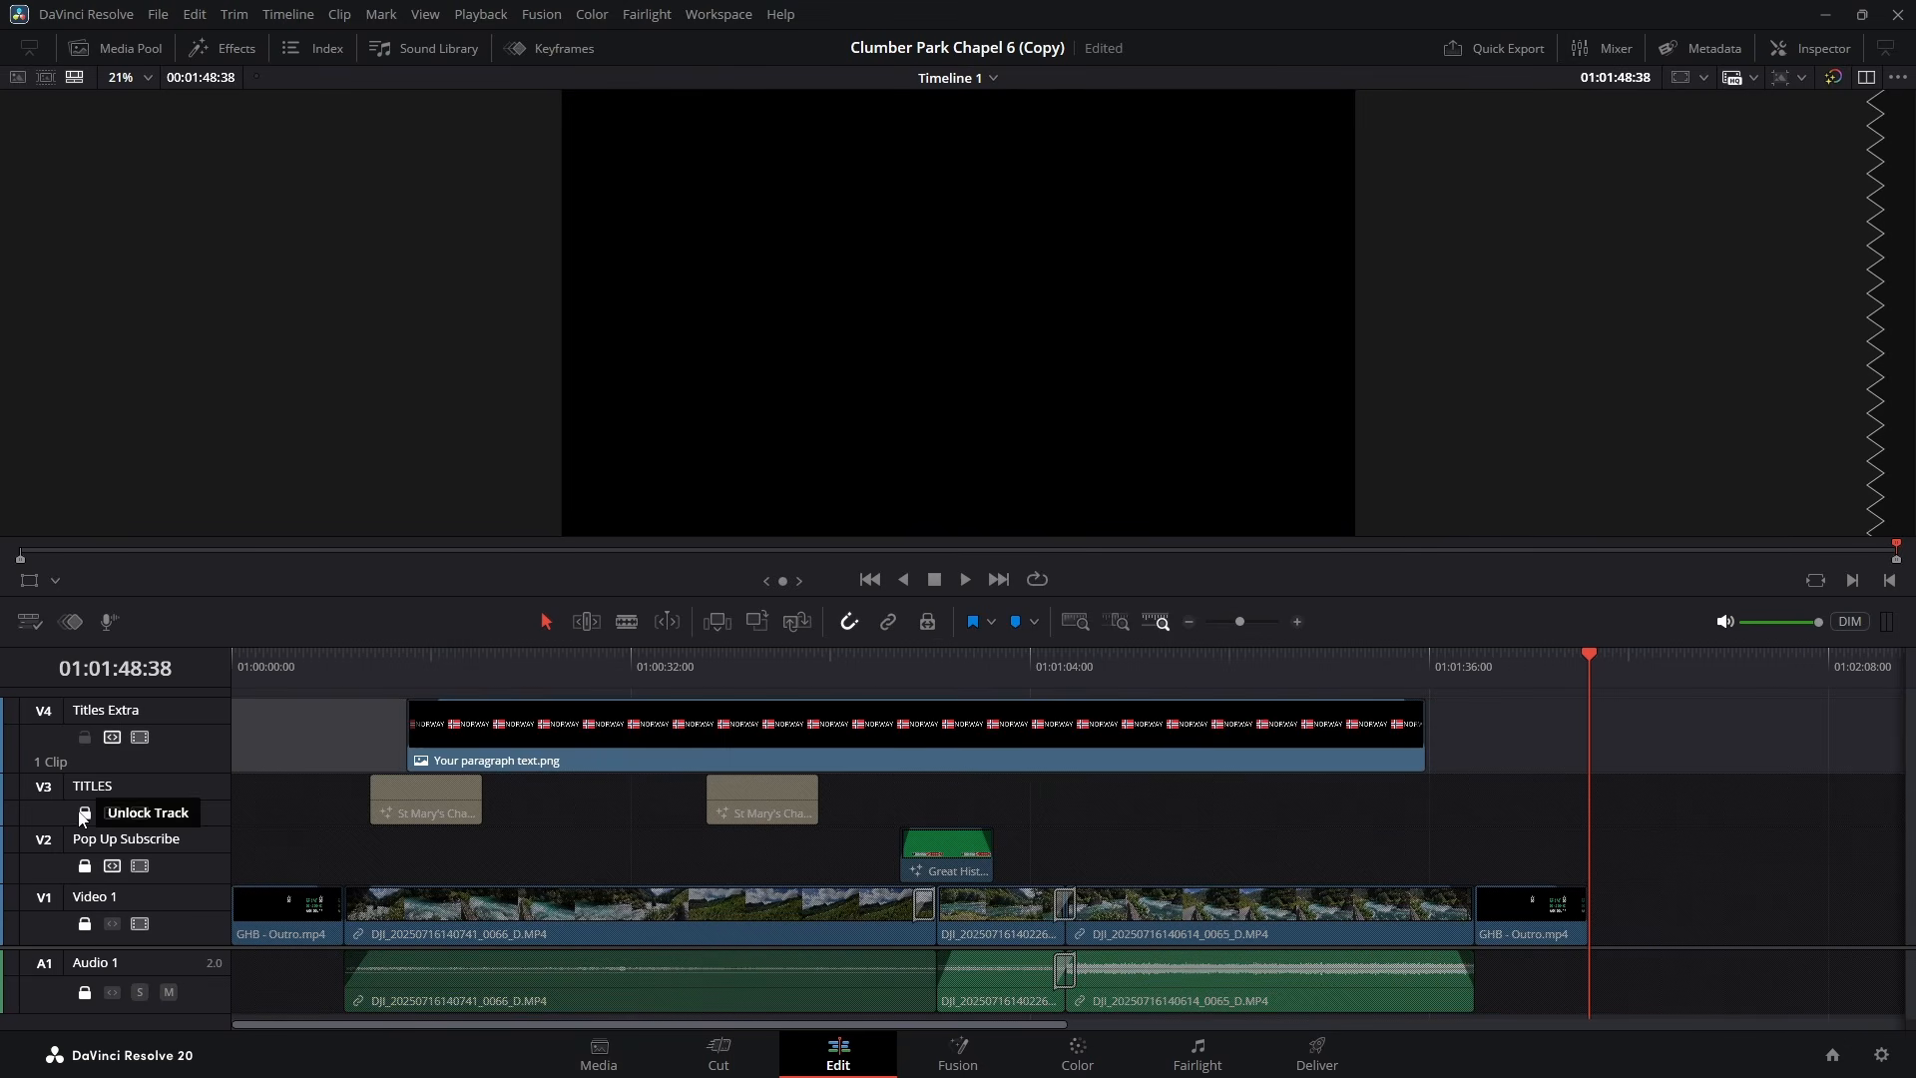
left_click(84, 812)
left_click(85, 865)
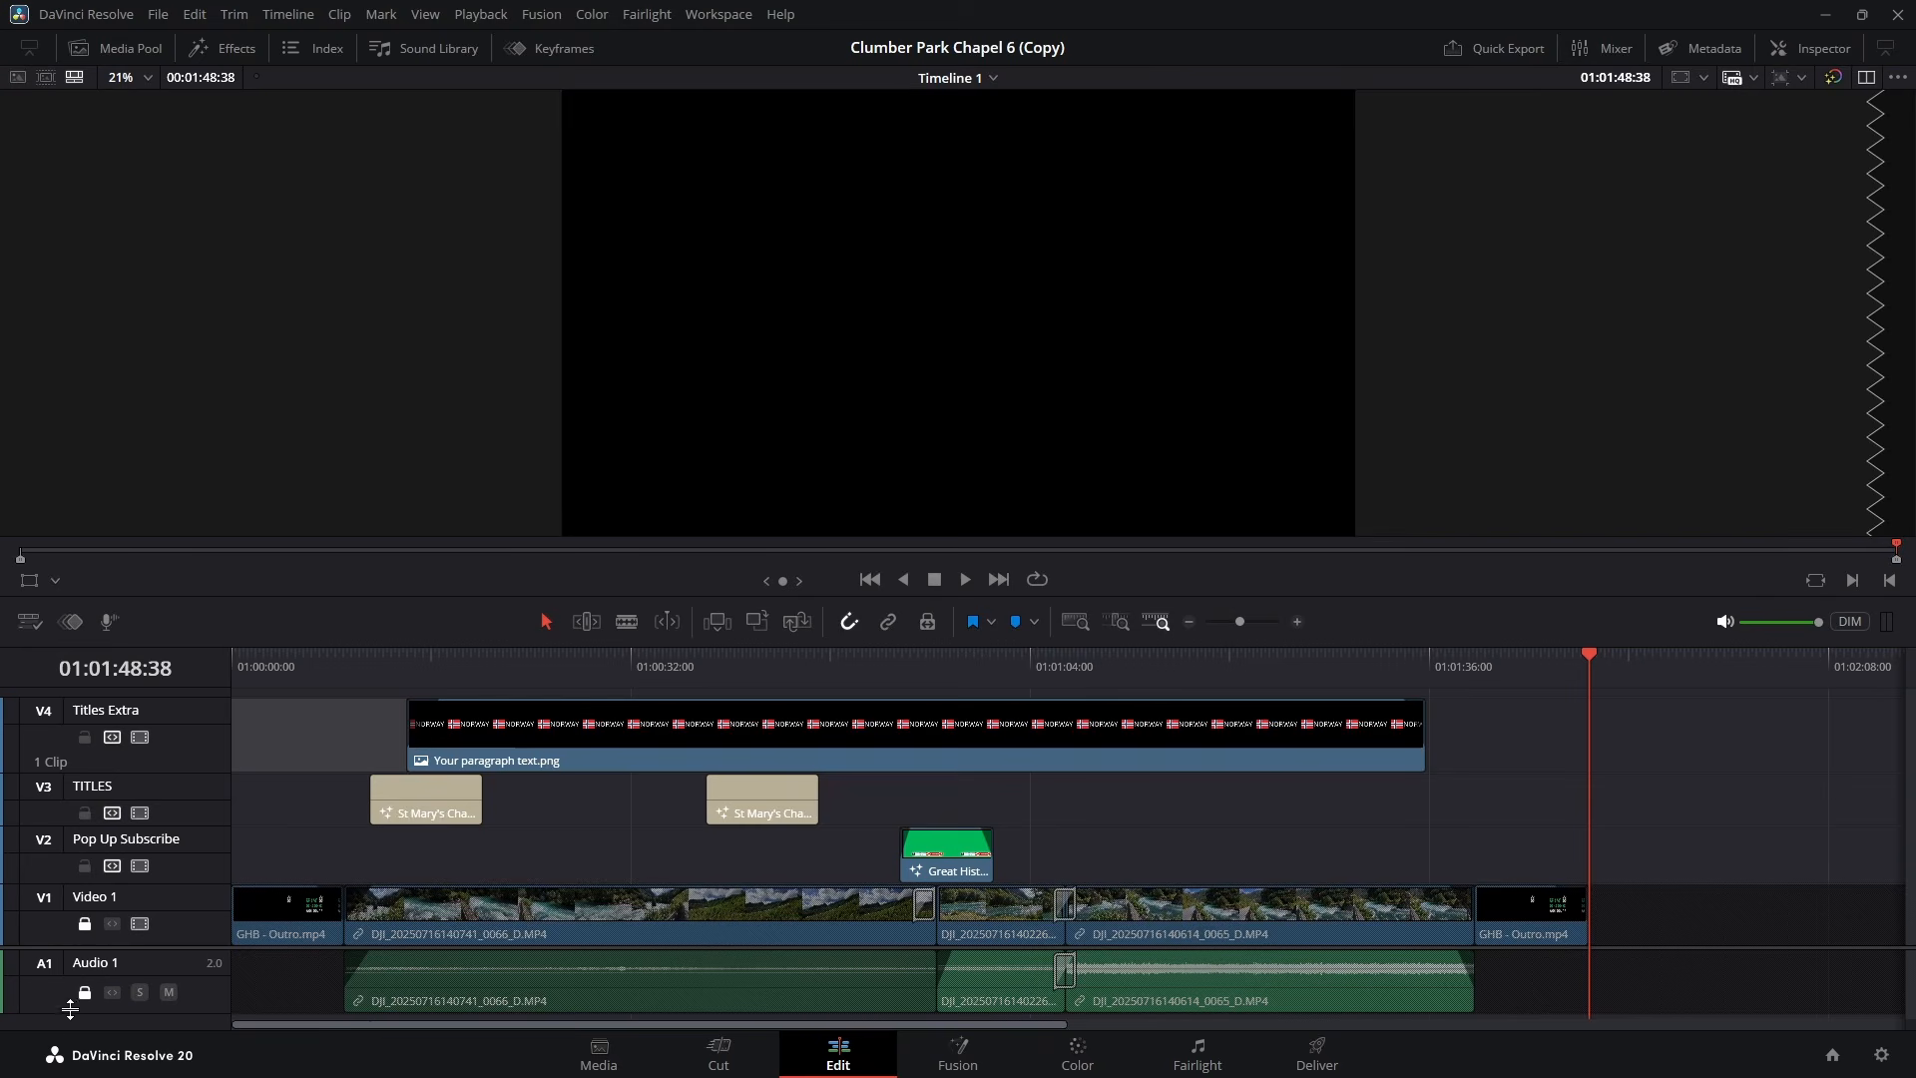
- Combine all the clips on the three unlocked graphics tracks into a compound clip named "Norway Graphics Comp Clip"
left_click(1486, 851)
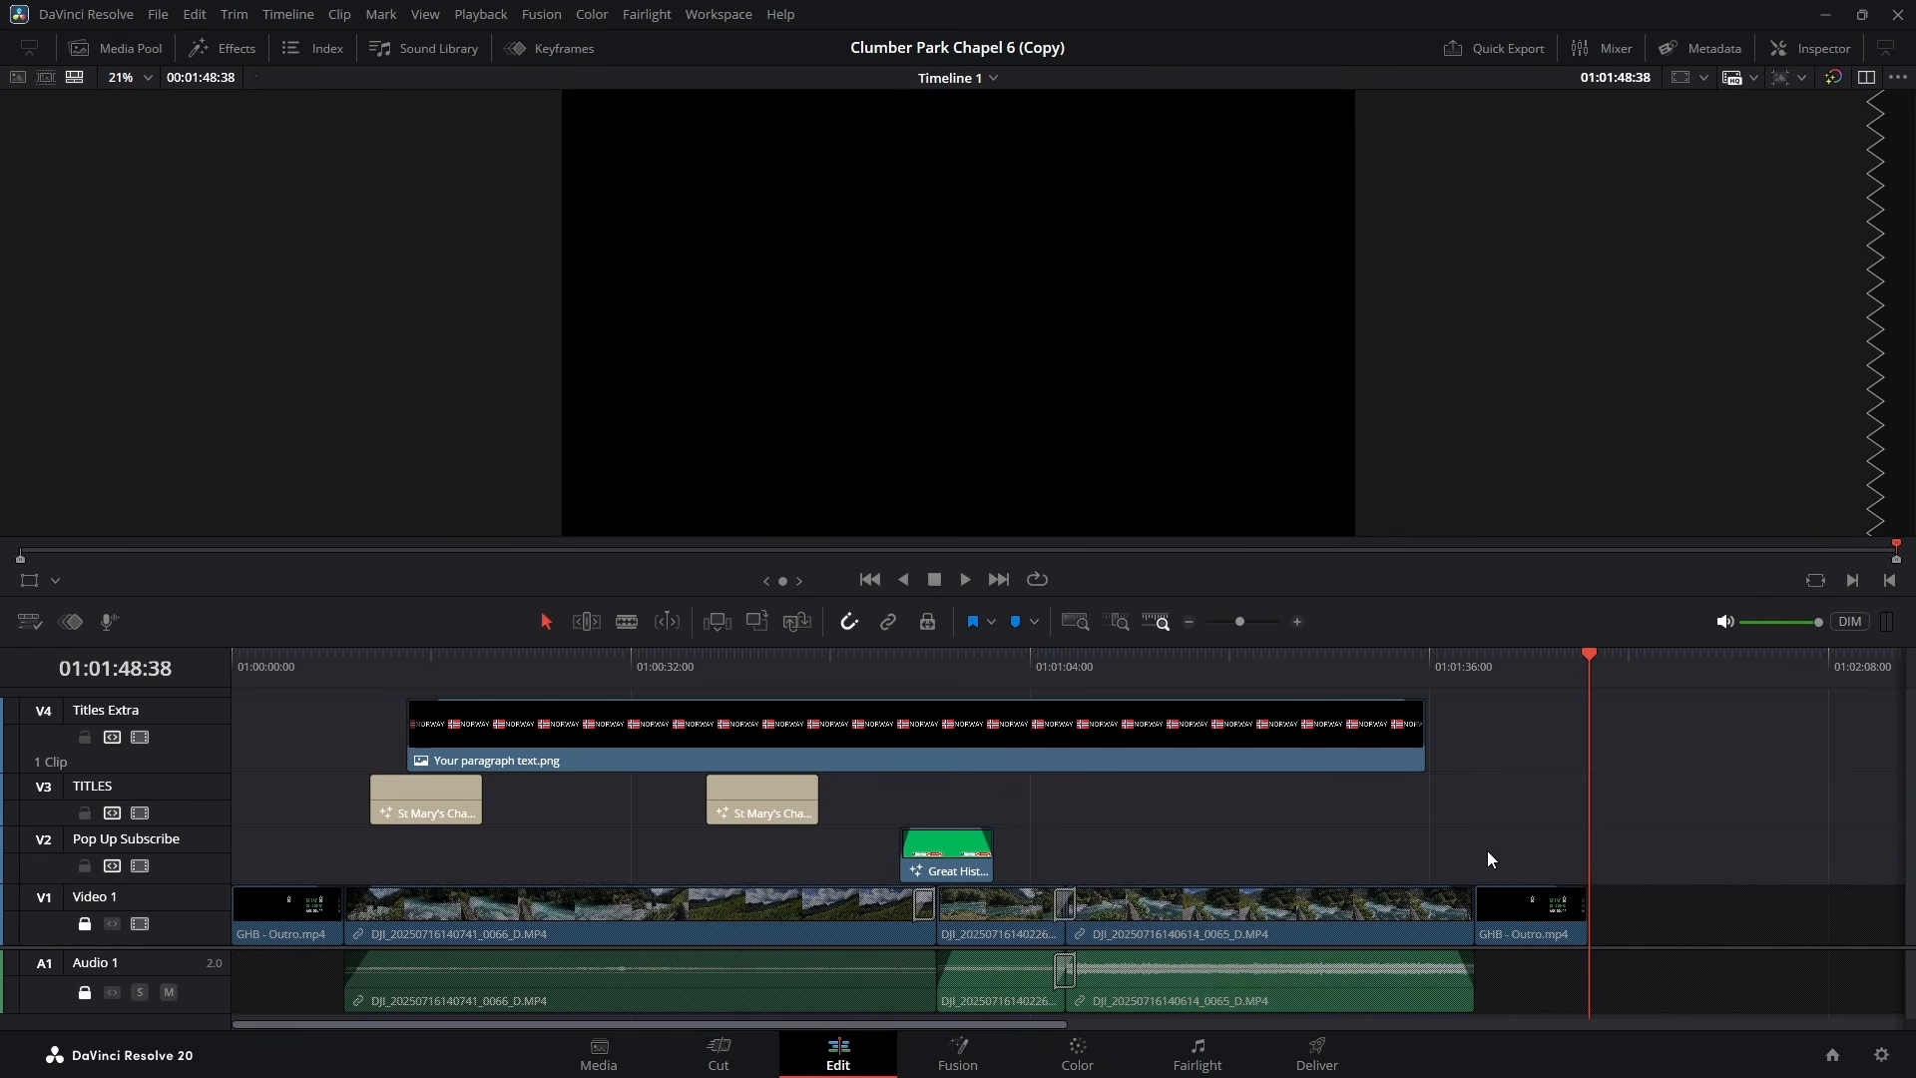
left_click_drag(1333, 850, 368, 729)
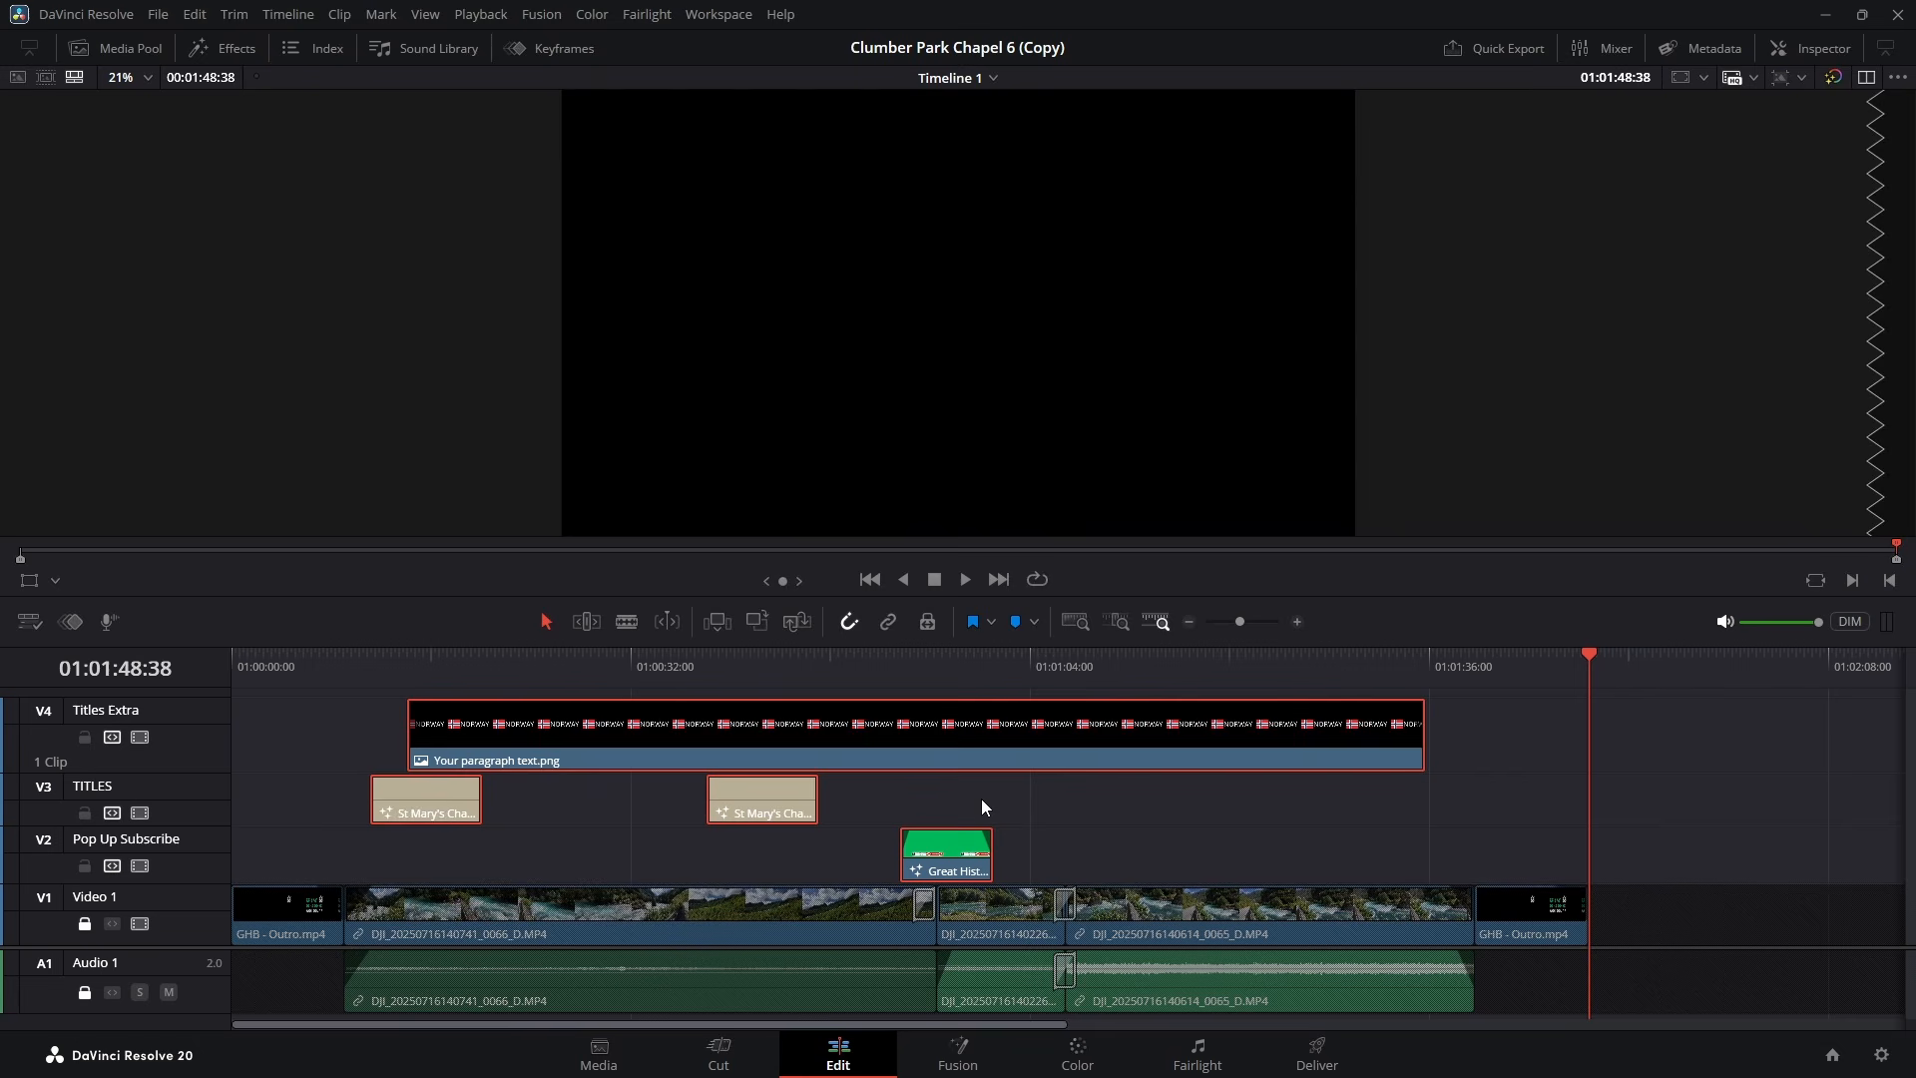
right_click(967, 755)
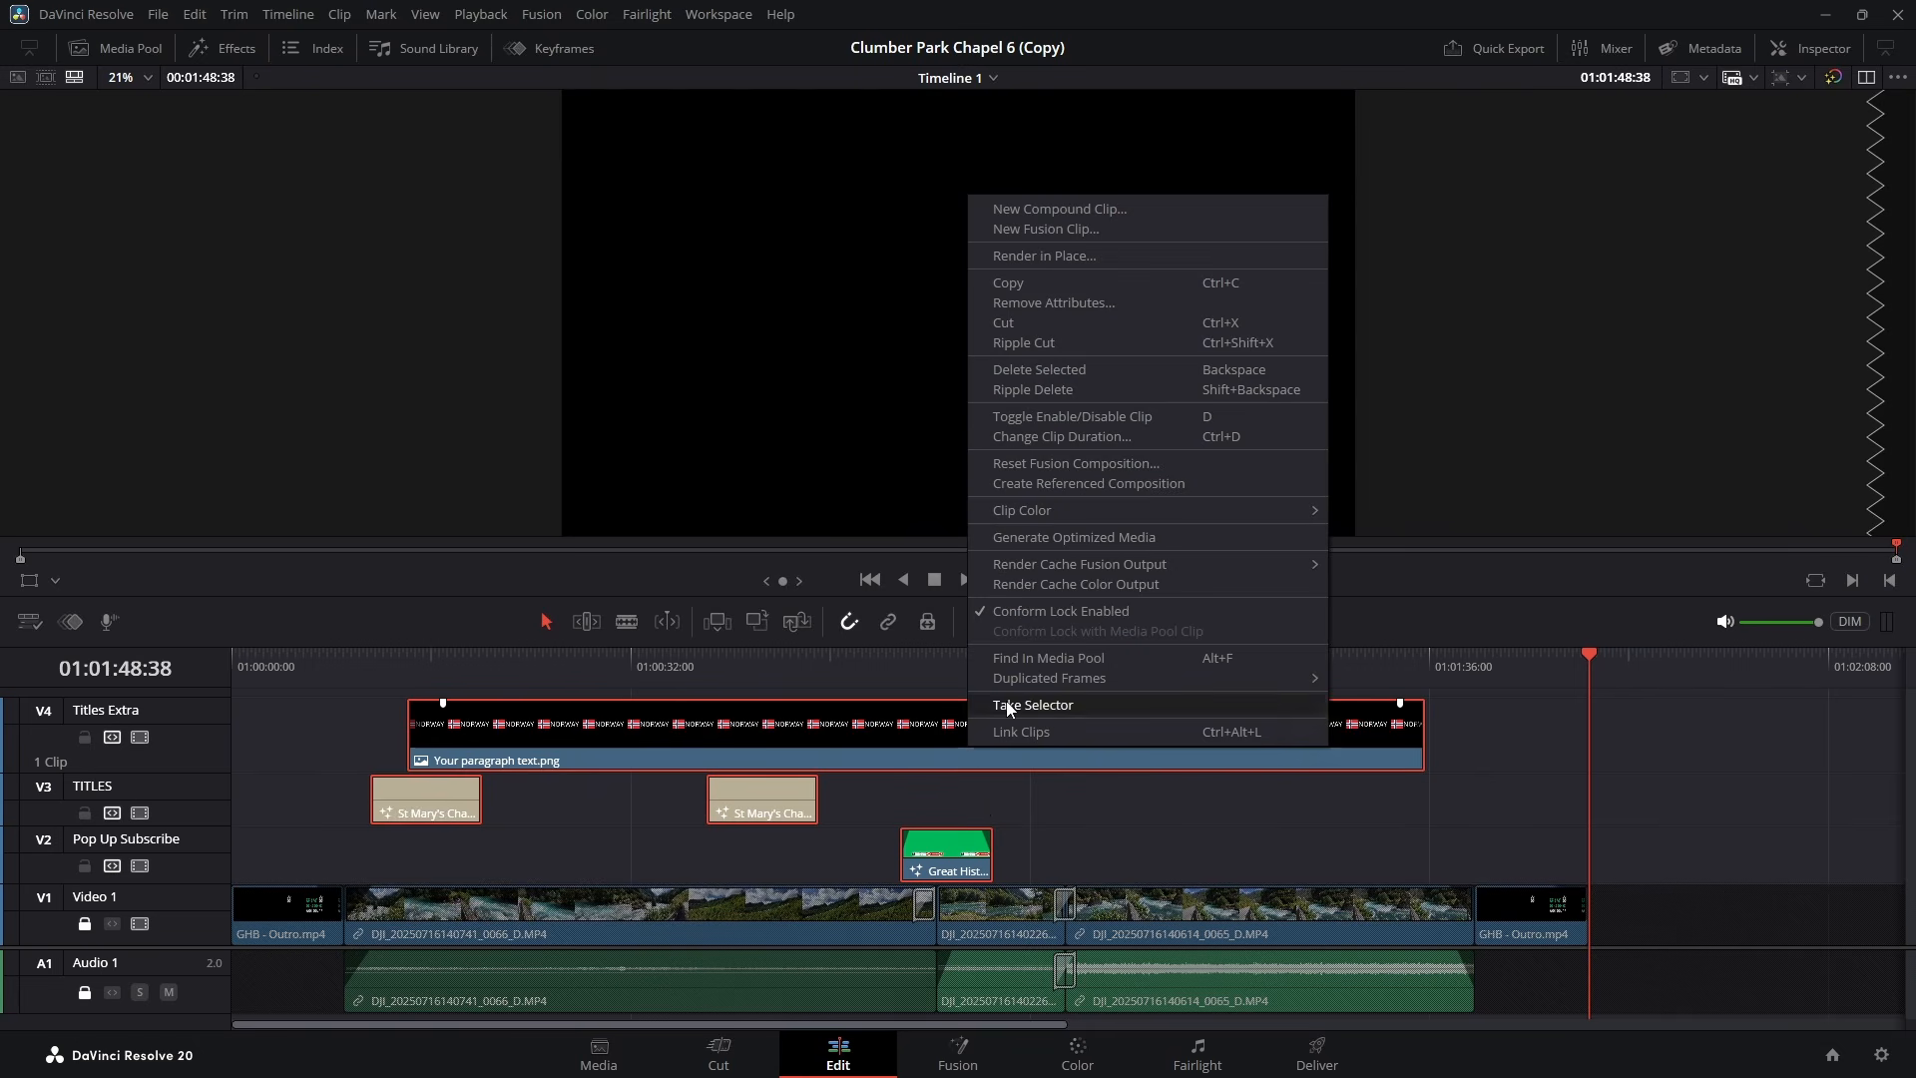
left_click(1101, 208)
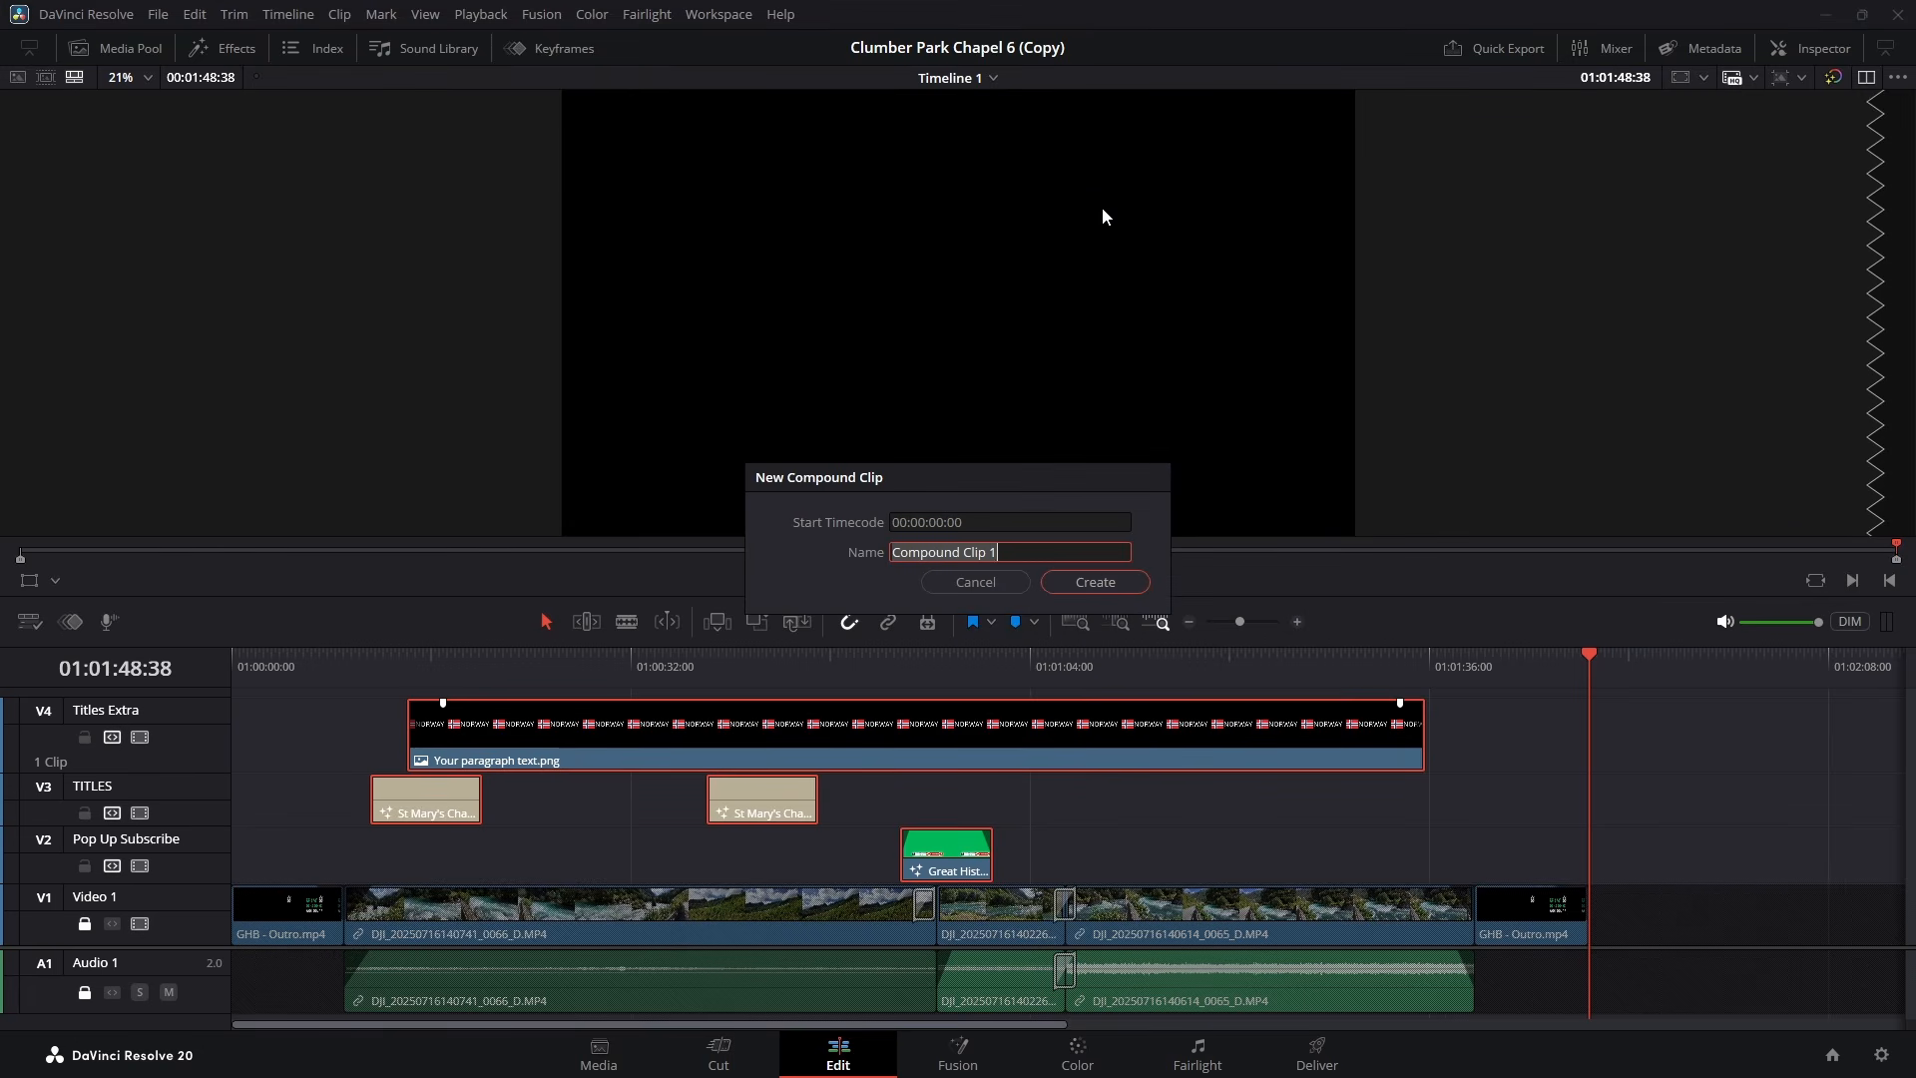
type("Norway Graphics")
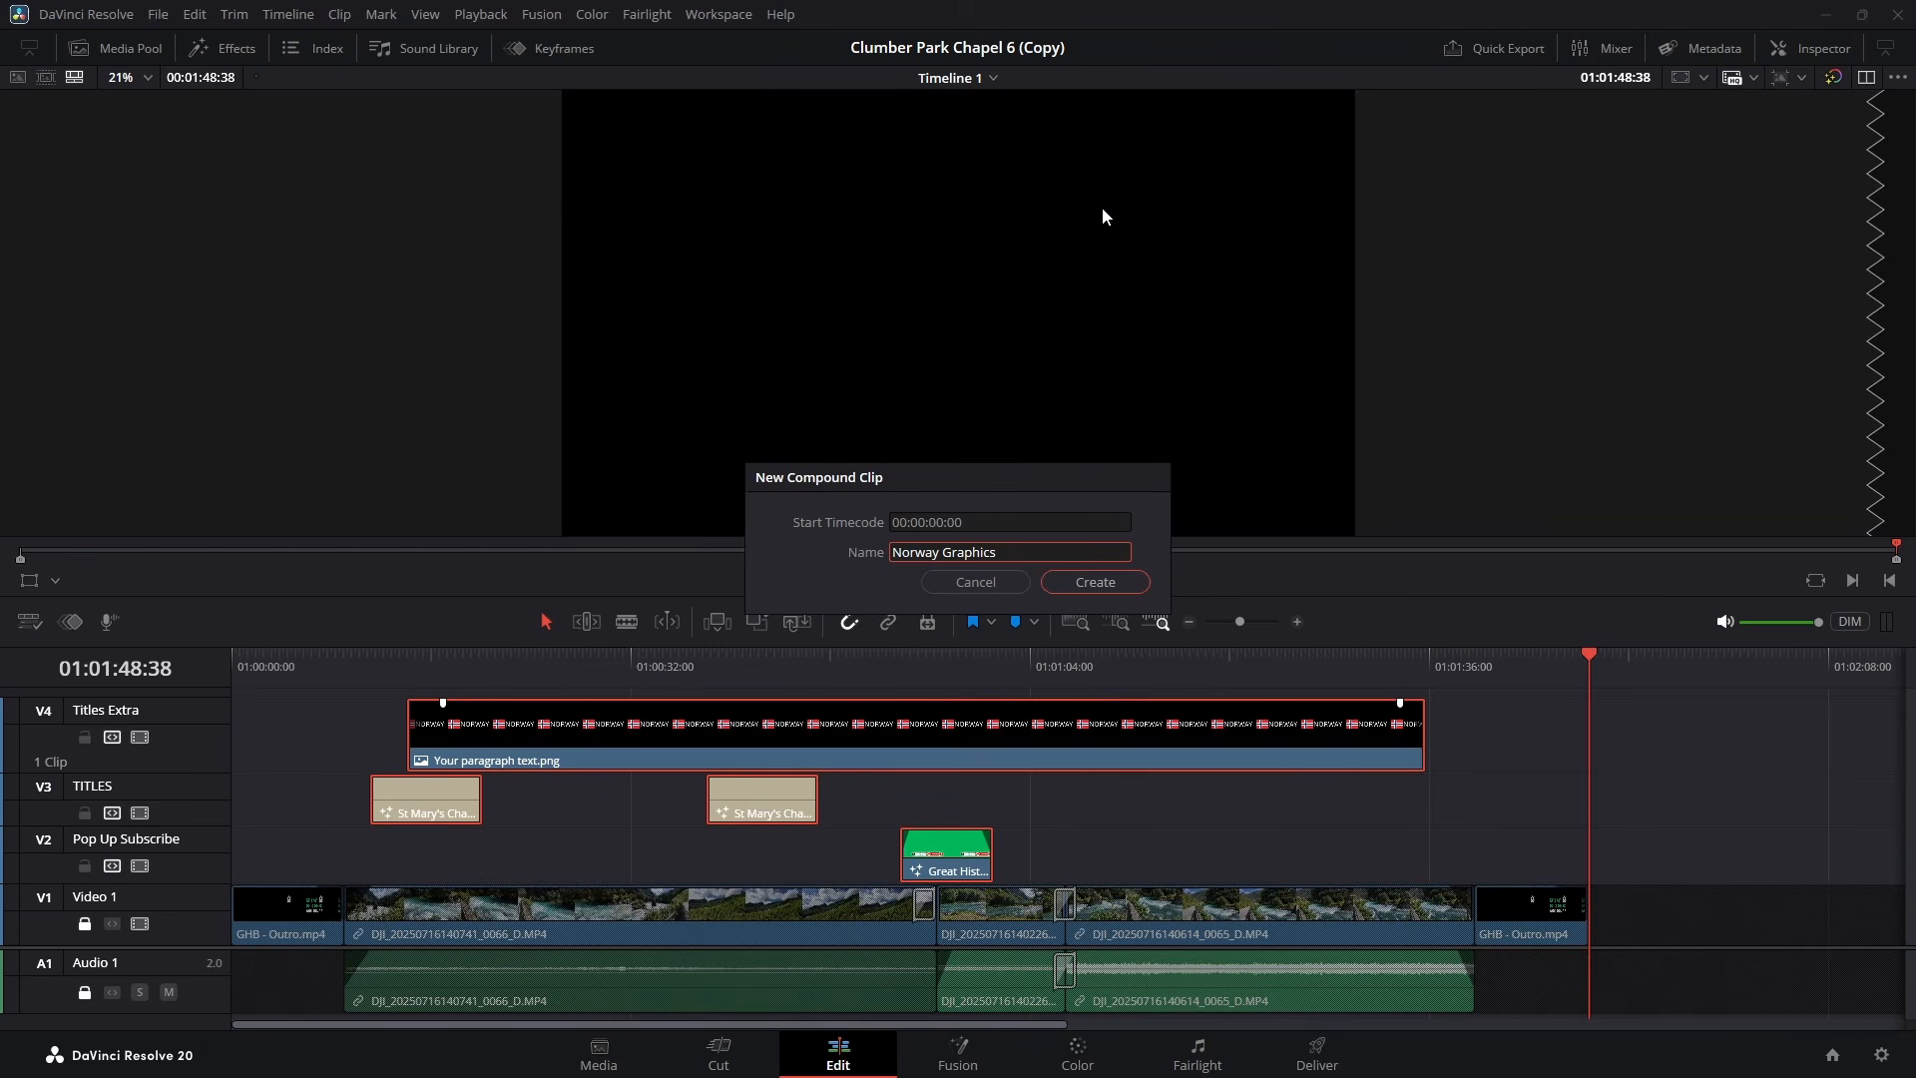
type(" Comp Clip")
left_click(1134, 591)
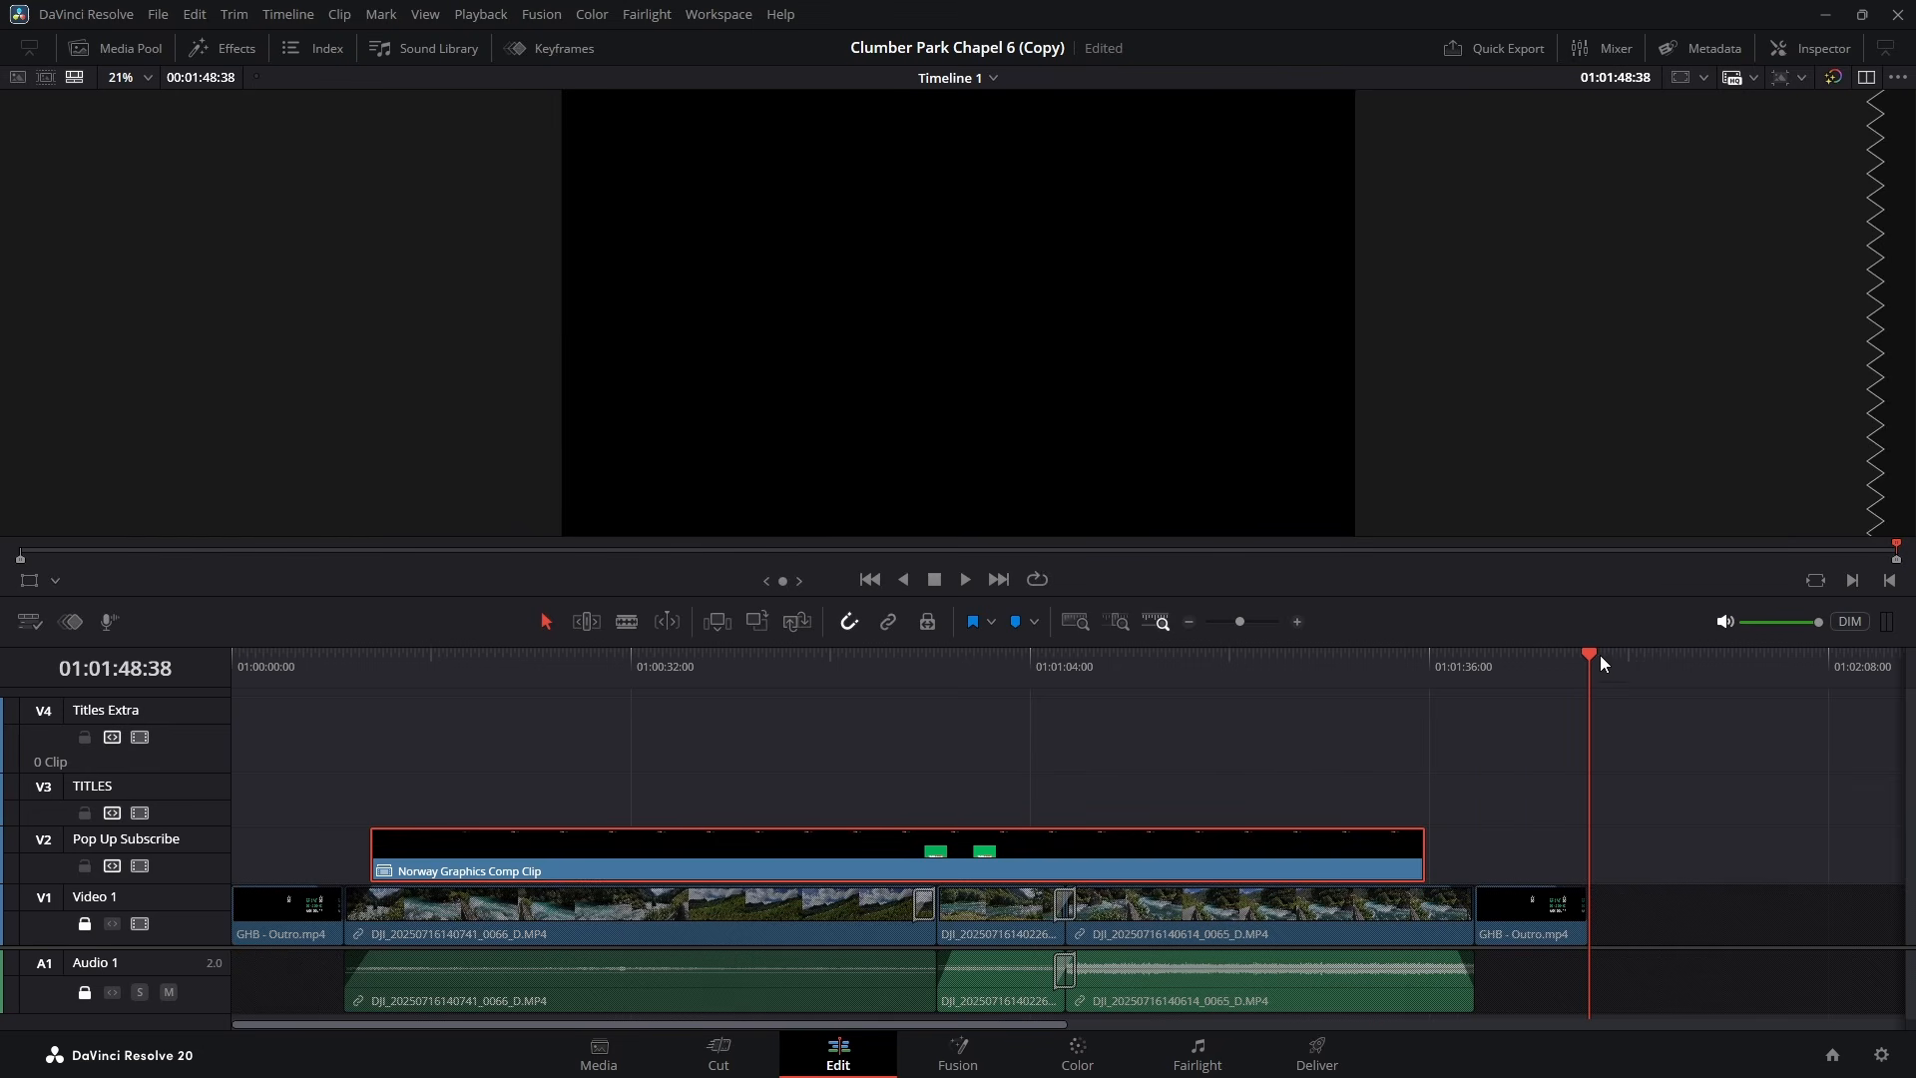
- Play the timeline from its start to check the graphics in the new compound clip
left_click_drag(1590, 654, 810, 658)
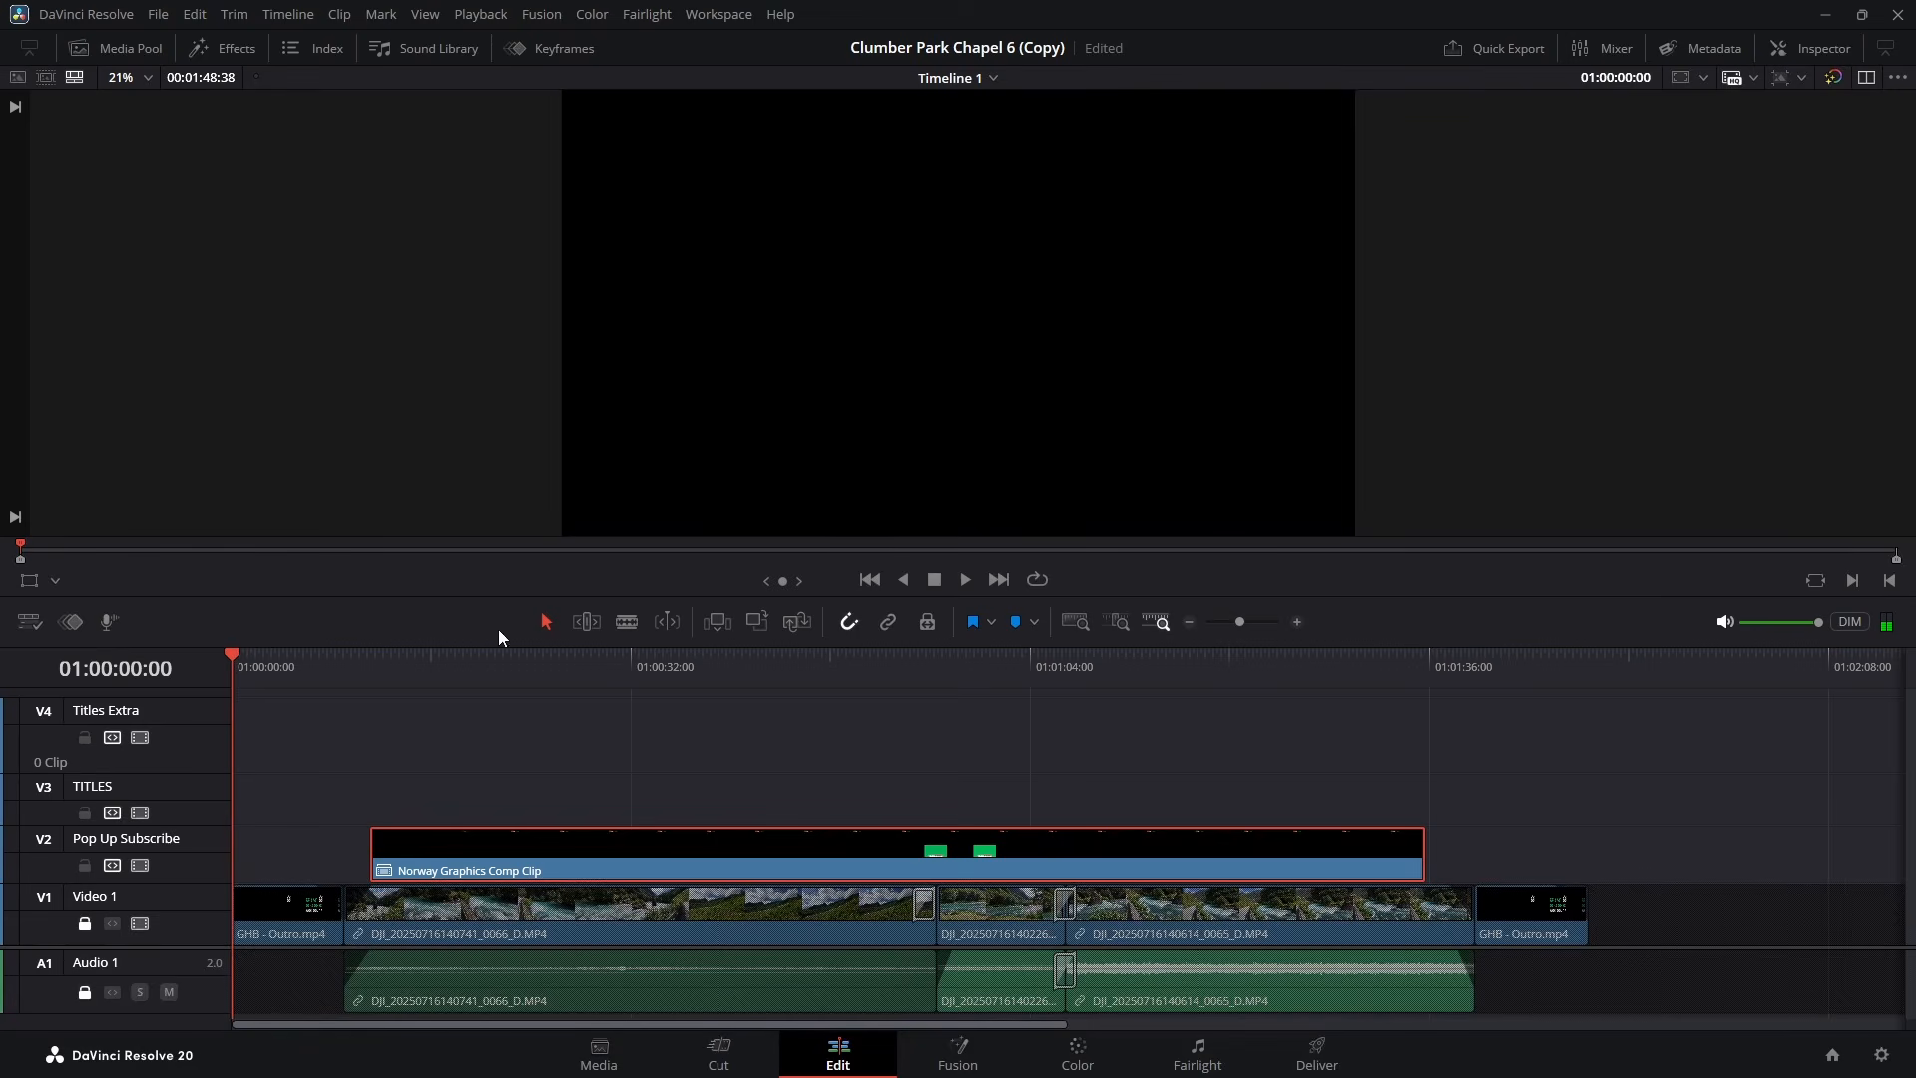
left_click(966, 579)
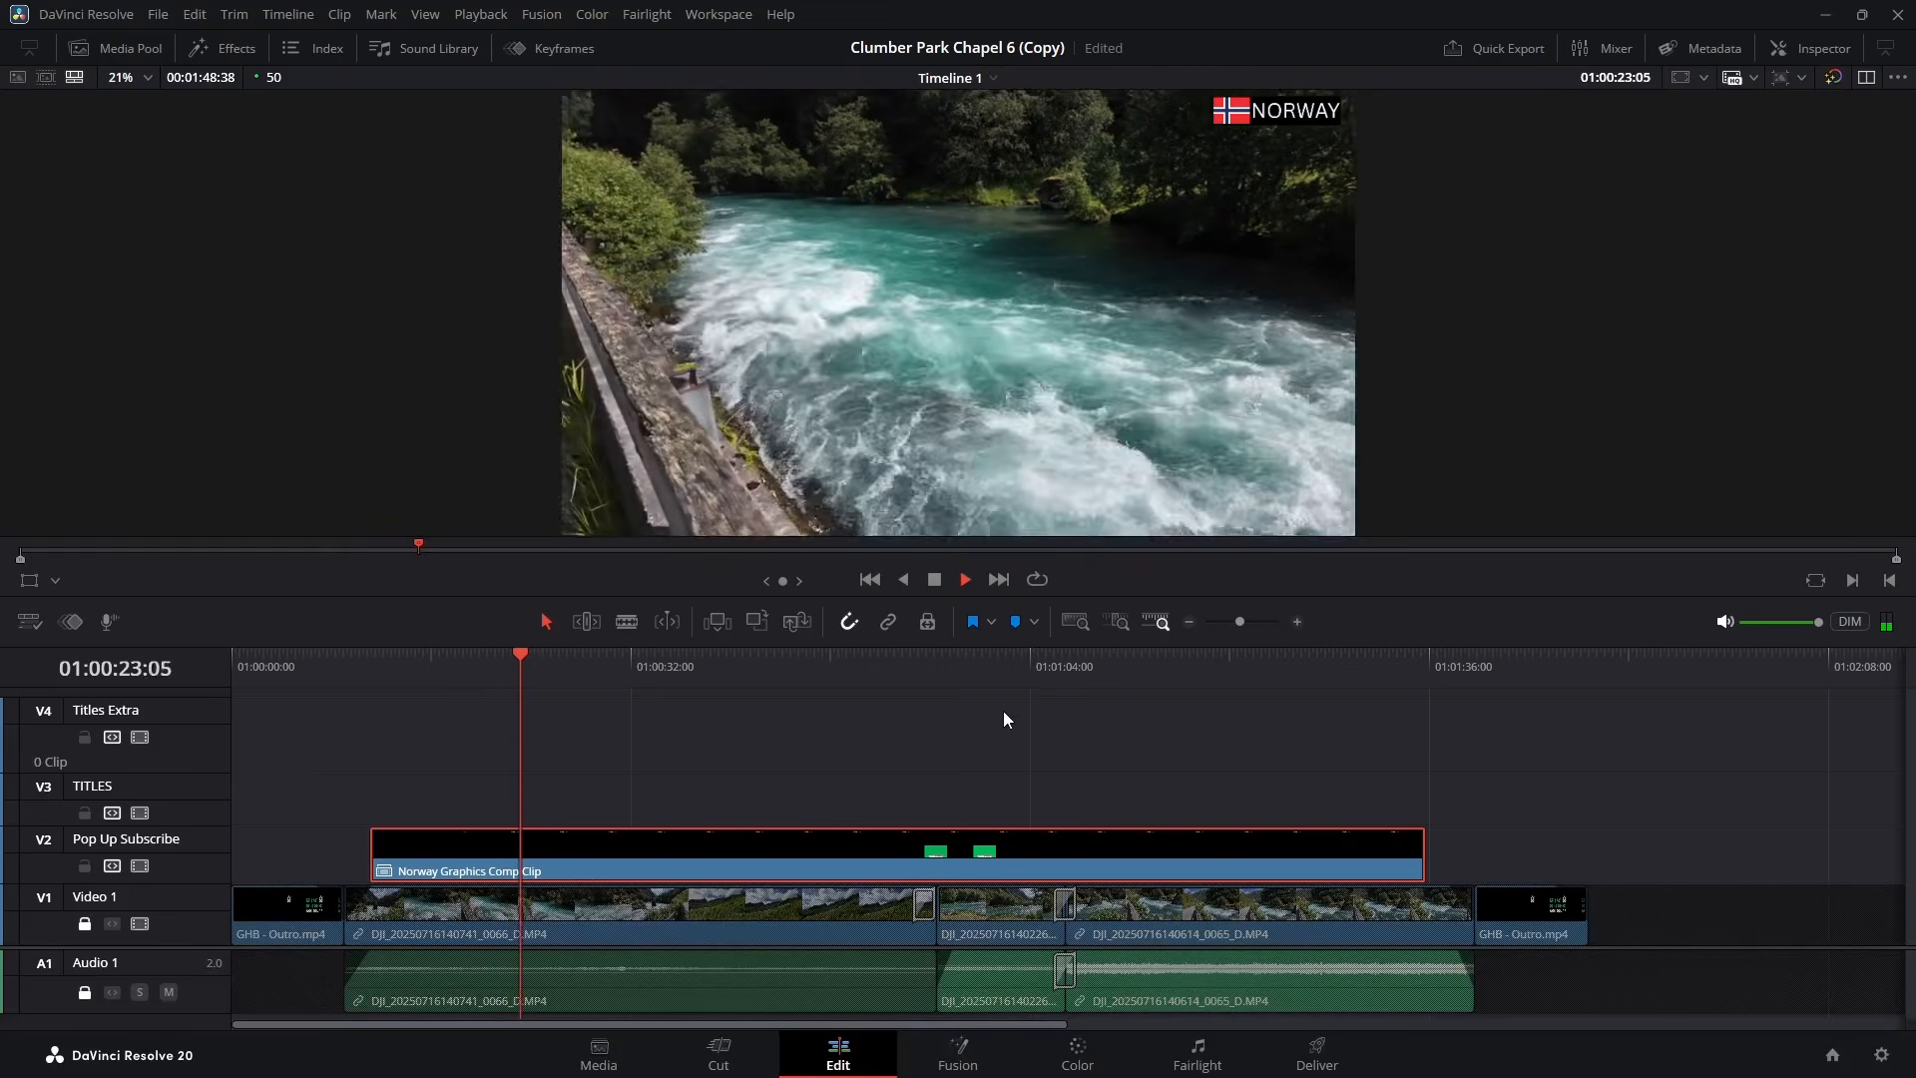
left_click(934, 579)
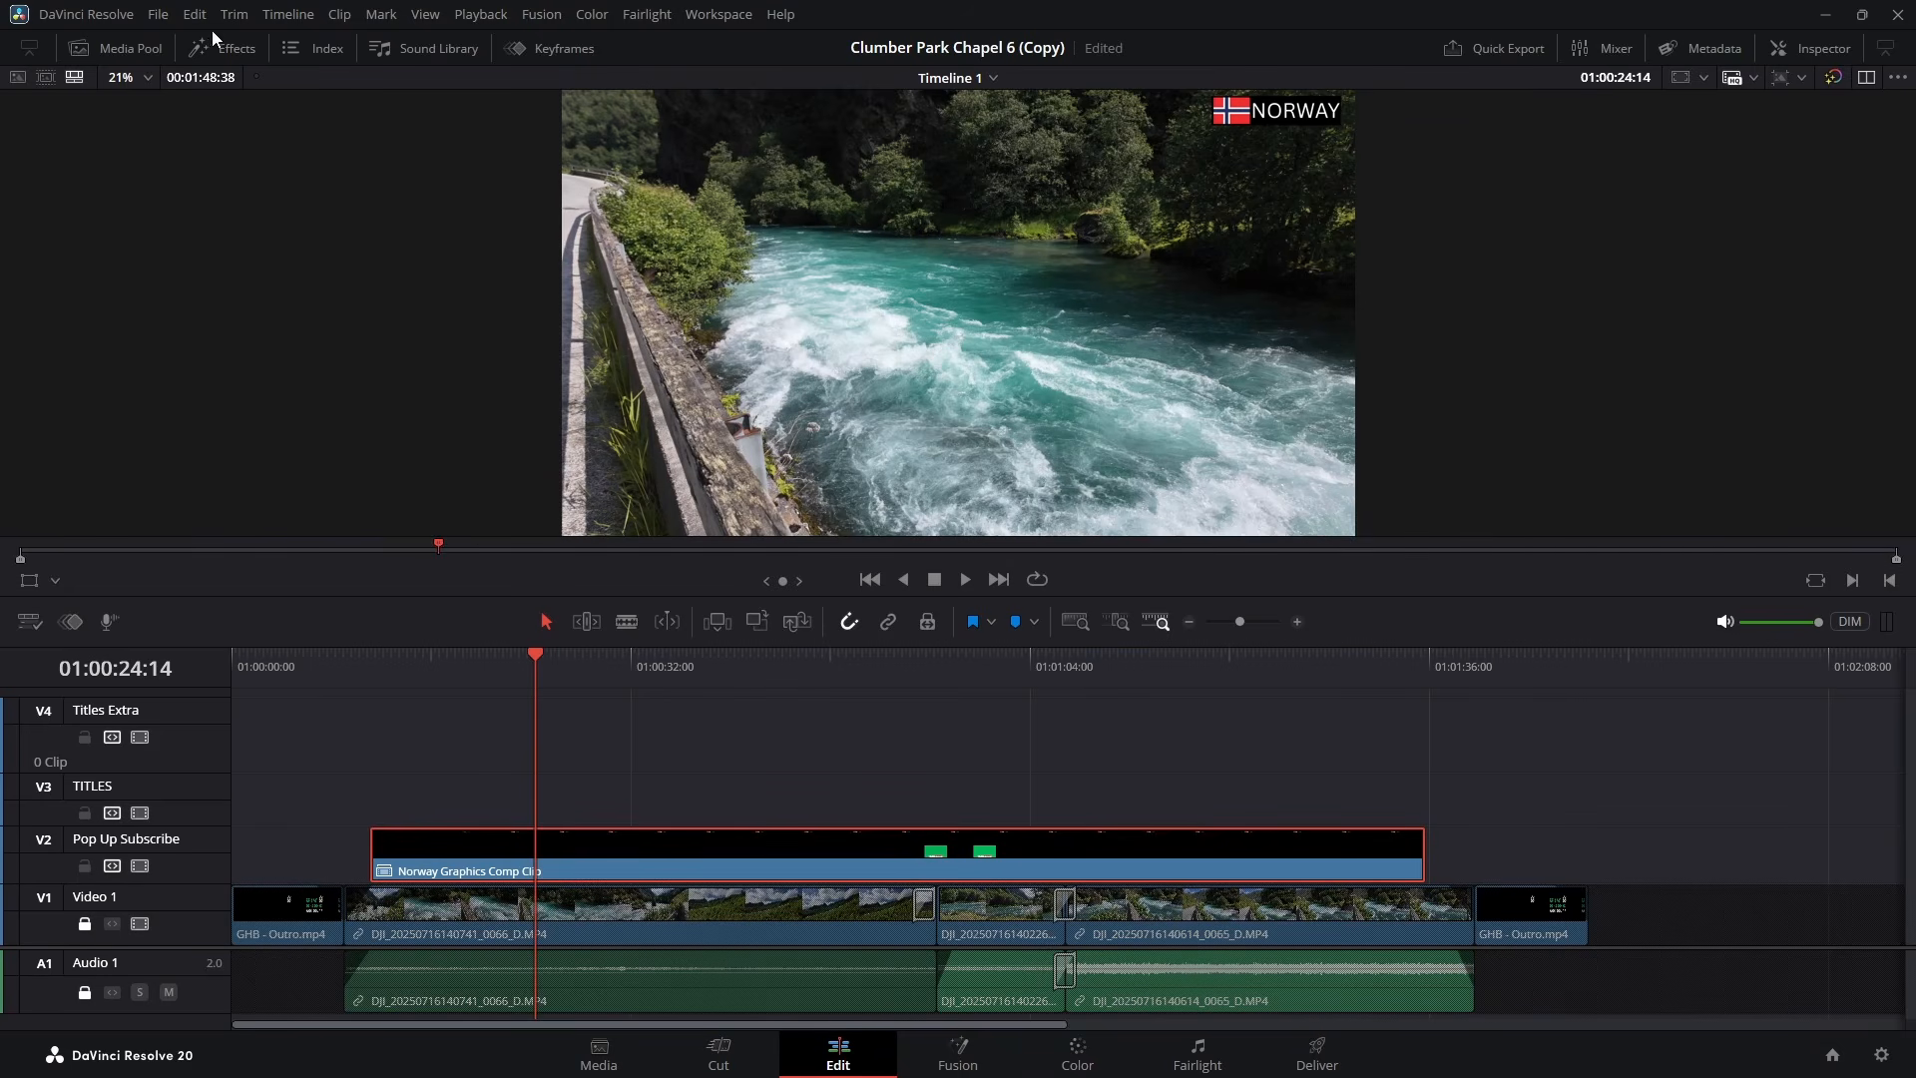
- Preview Norway Graphics Comp Clip in the media pool and delete its instance from the timeline
left_click(135, 48)
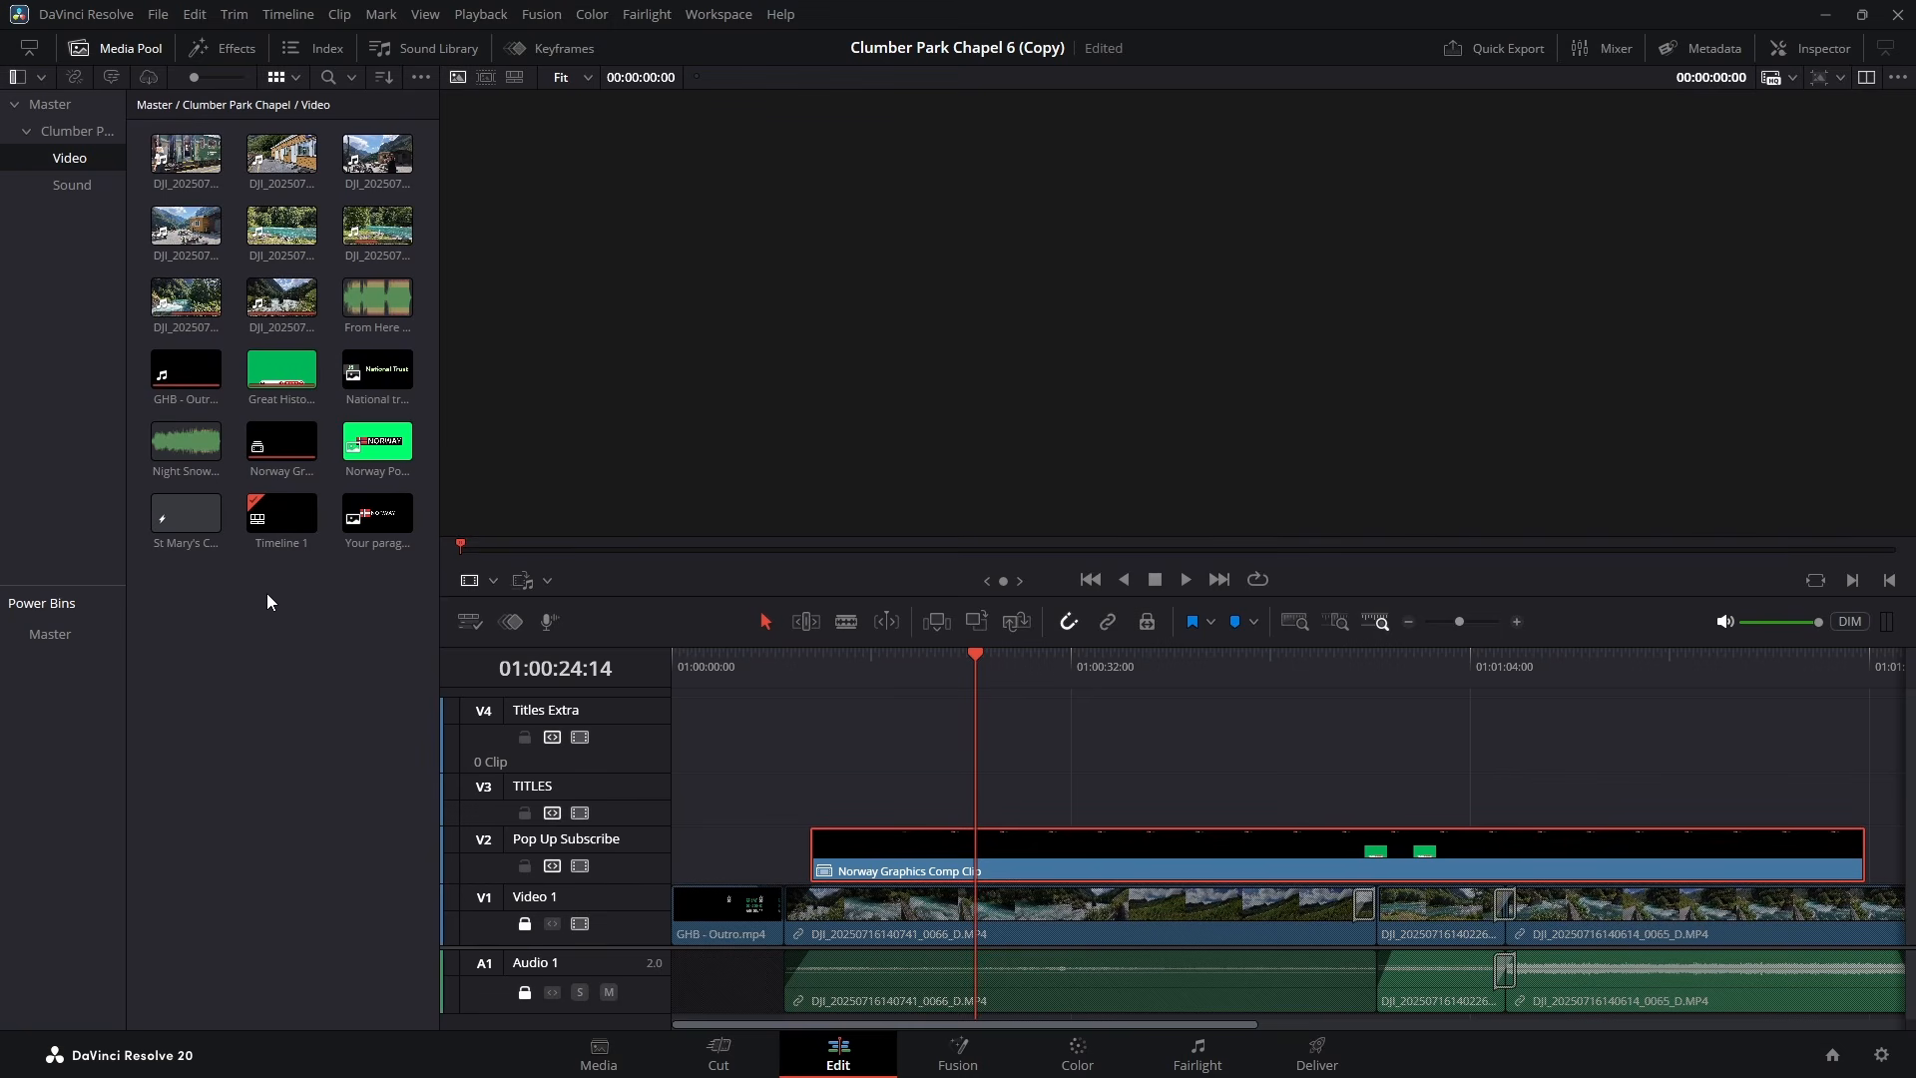
left_click(295, 464)
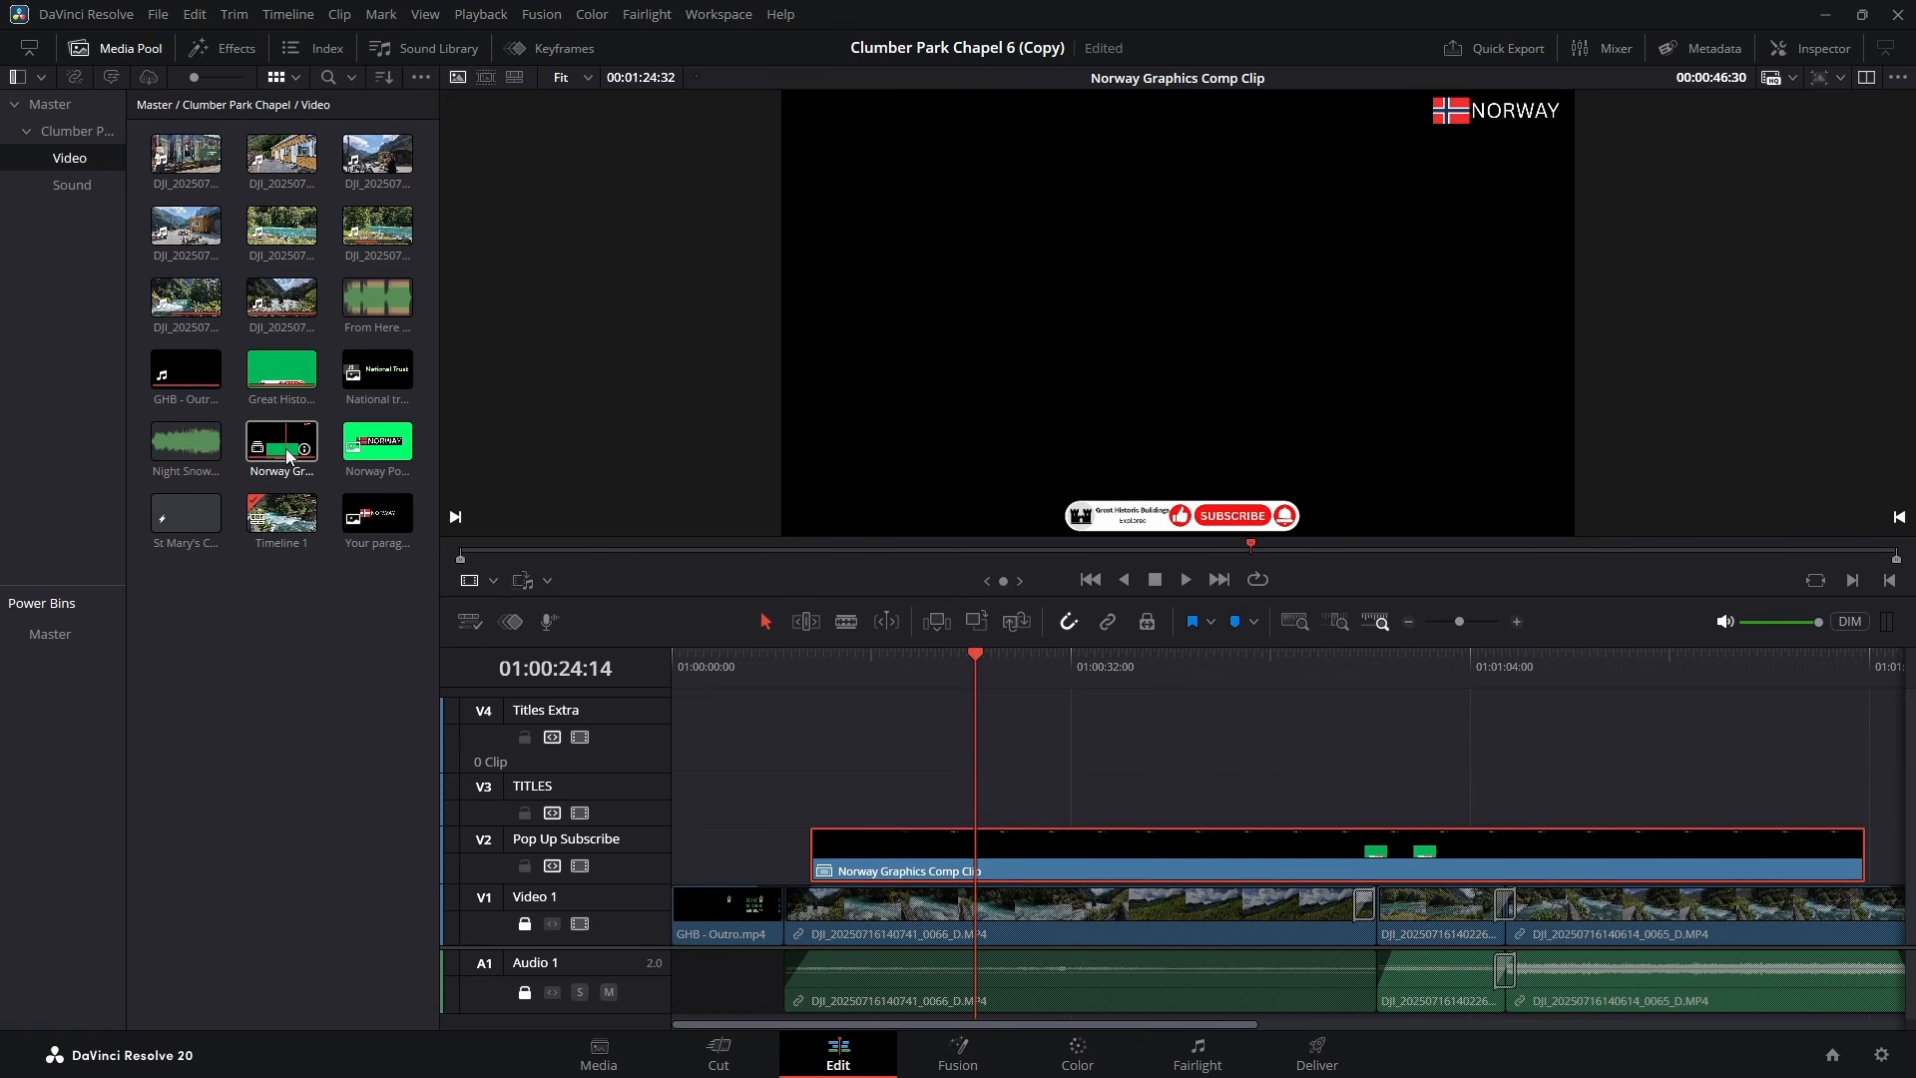
right_click(1114, 841)
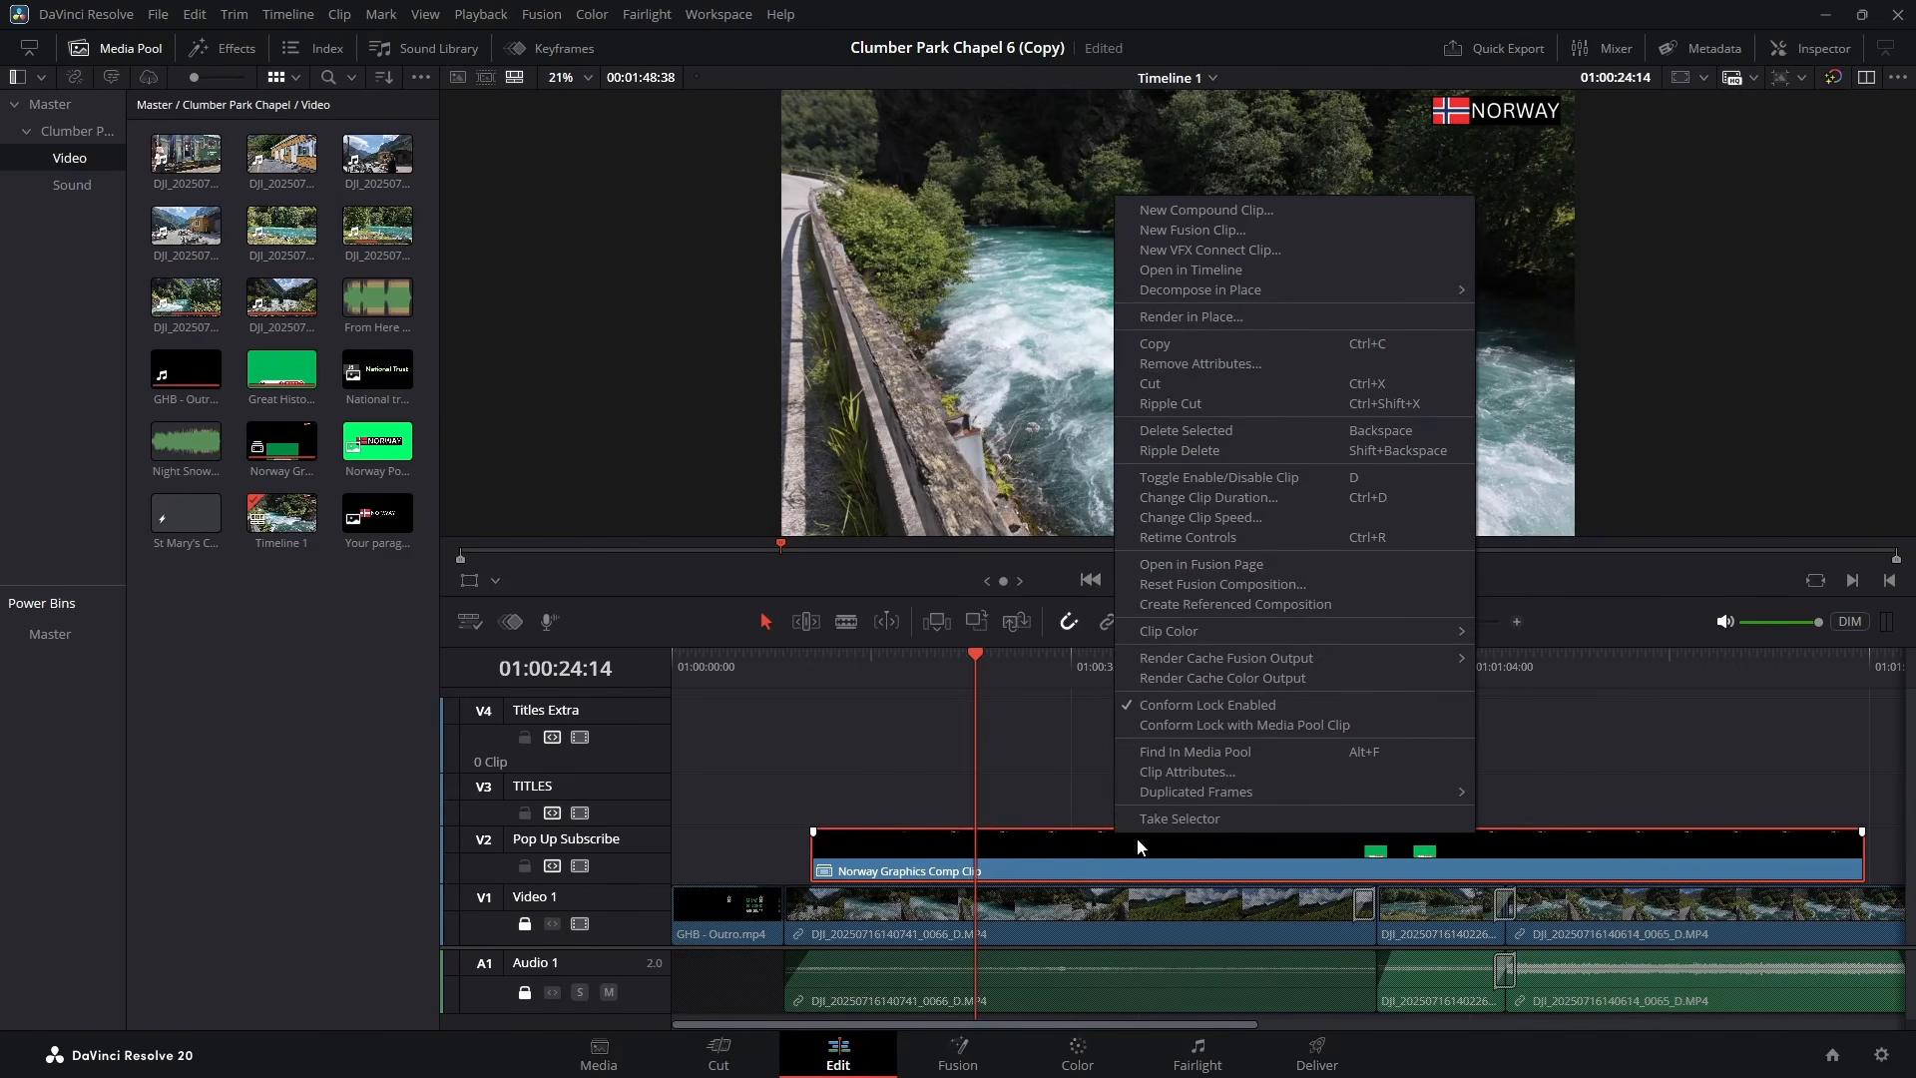
left_click(1189, 429)
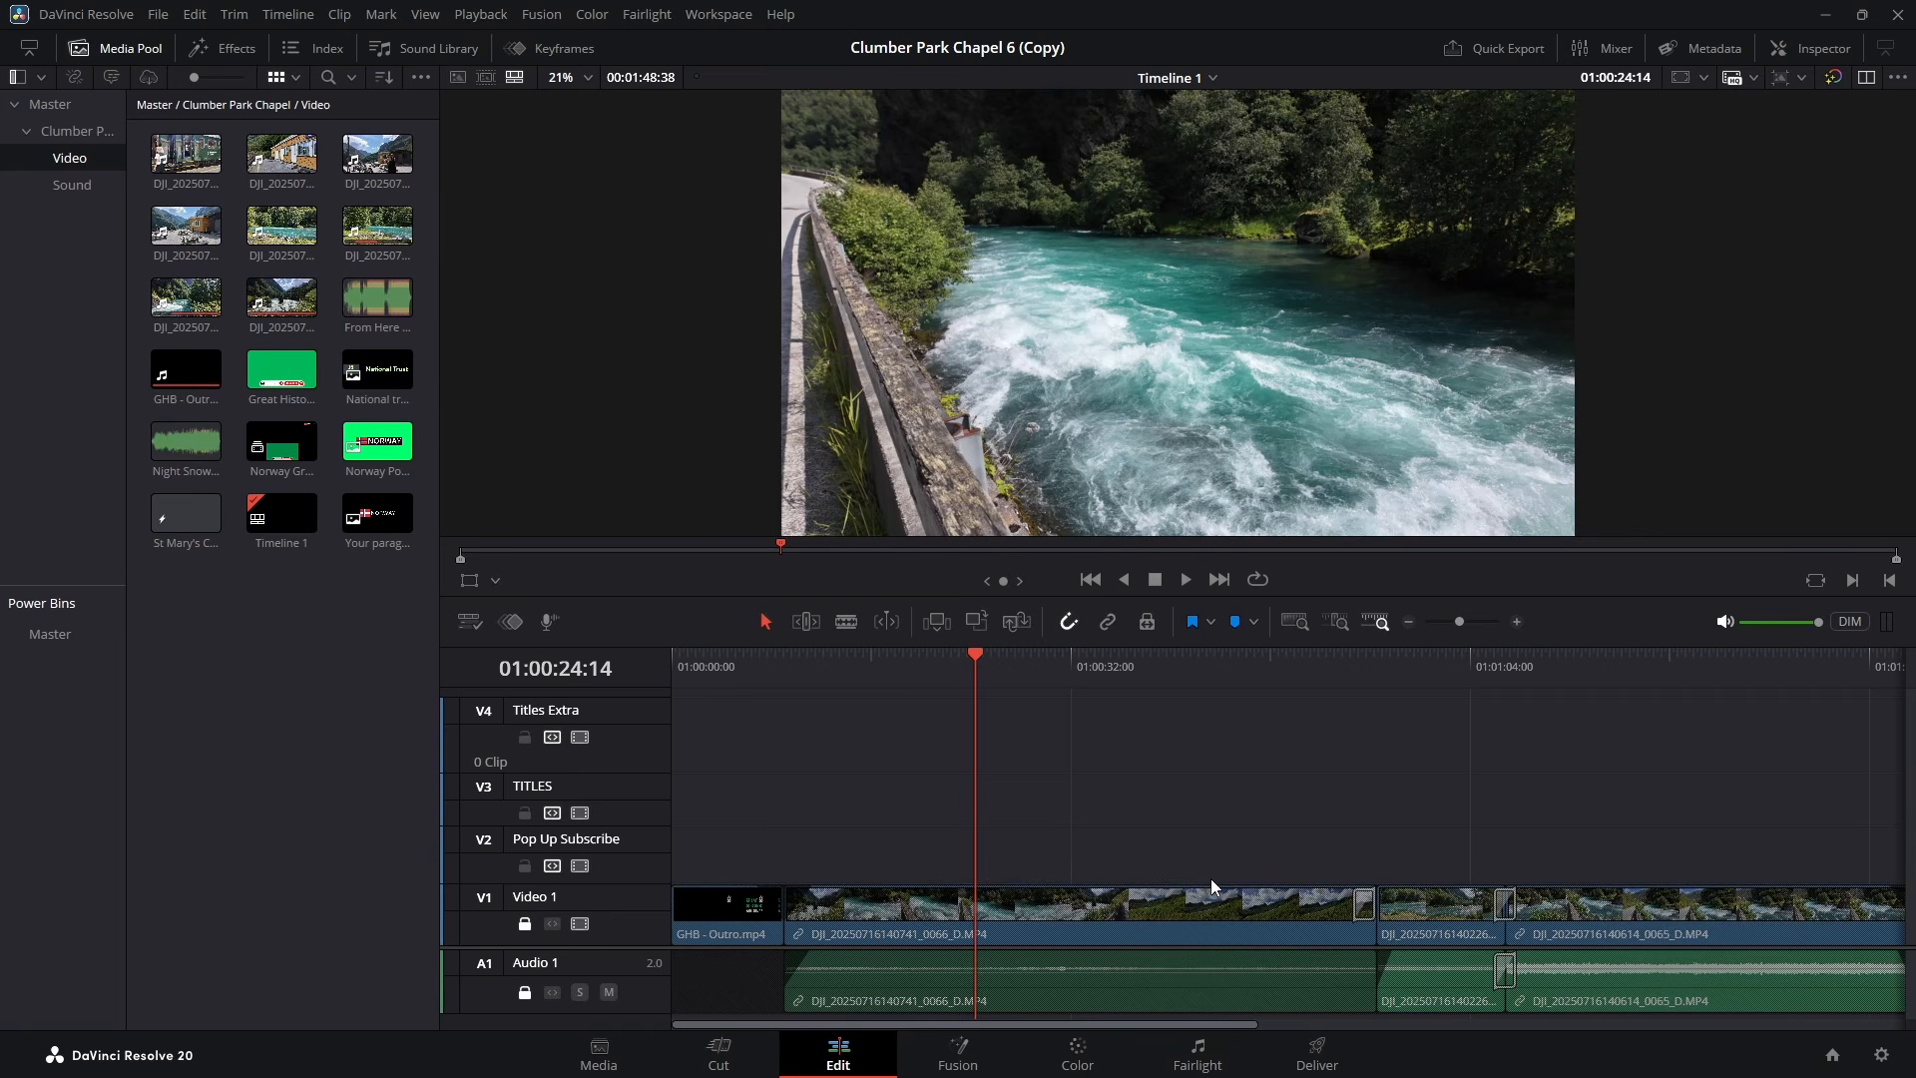
- Place Norway Graphics Comp Clip from the media pool on the Pop Up Subscribe track, just after the first DJI clip begins, and check it
double_click(311, 457)
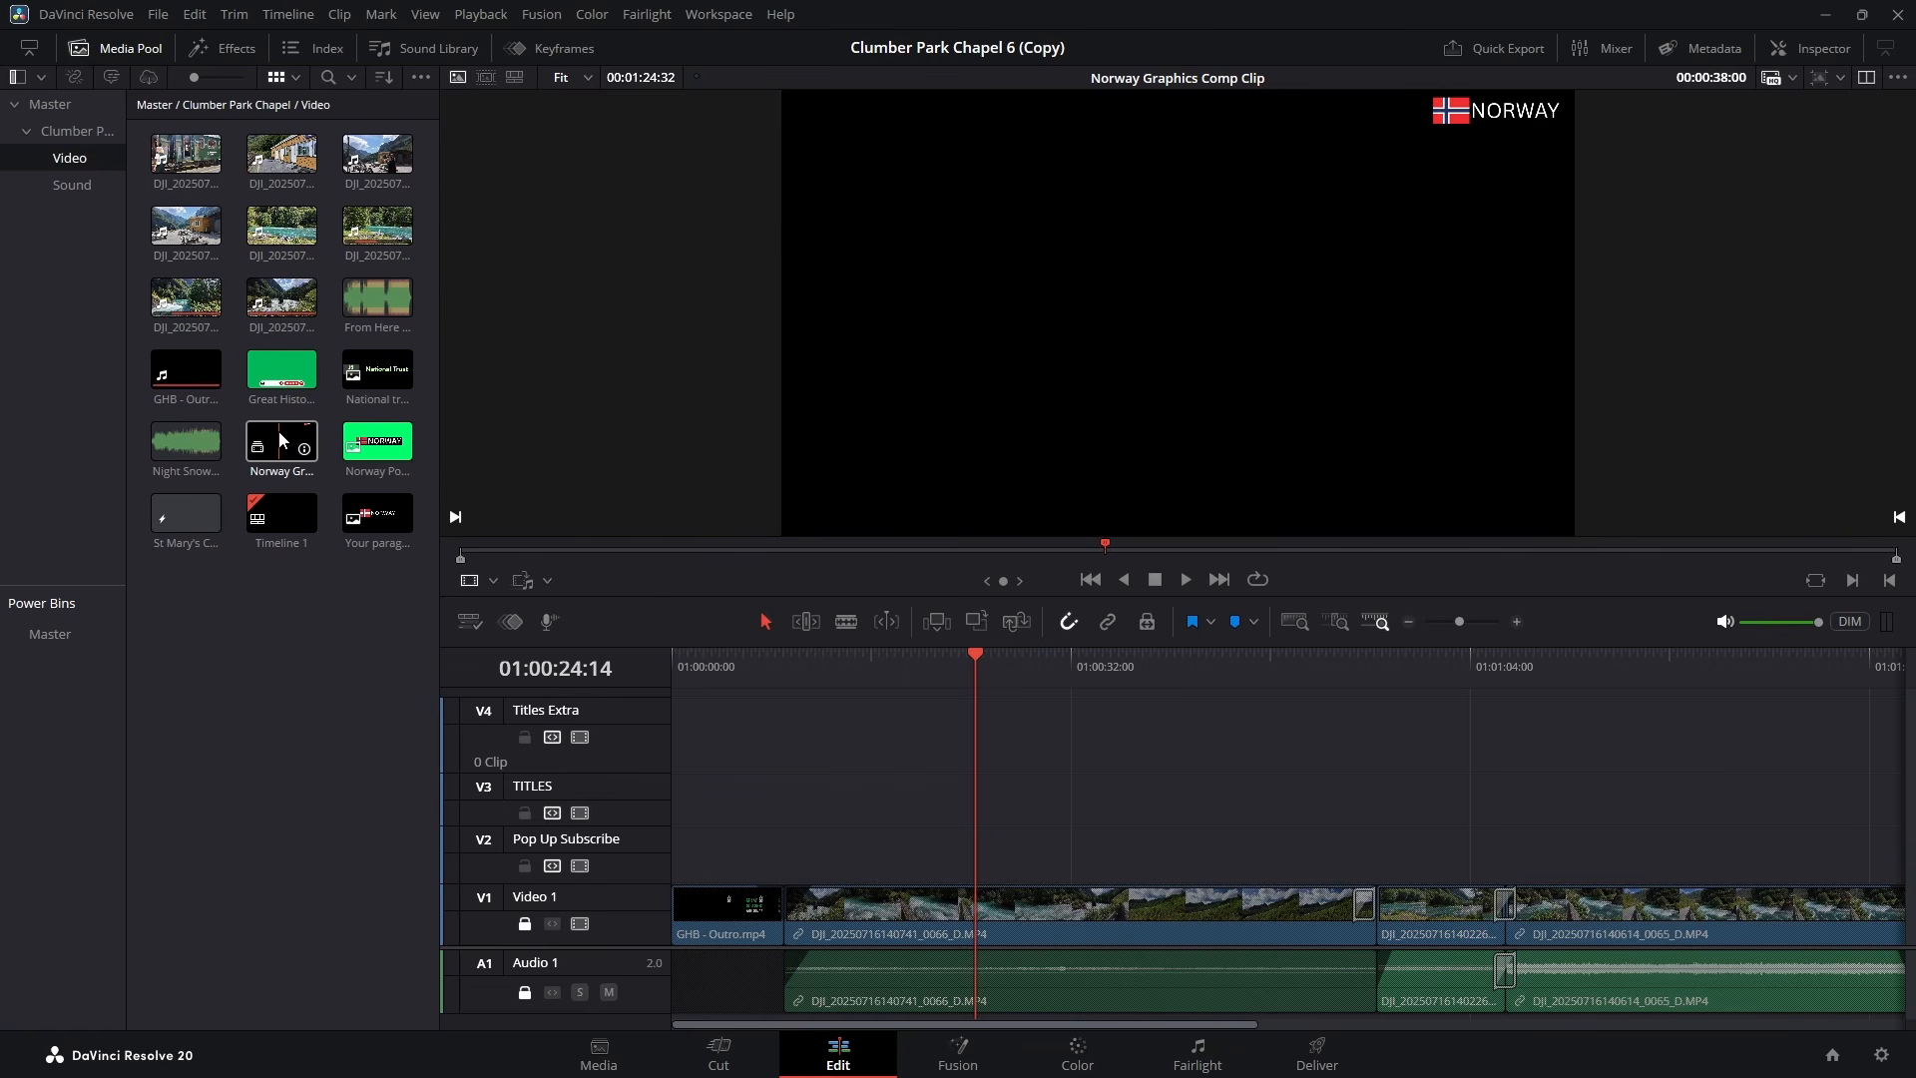
left_click_drag(281, 440, 812, 850)
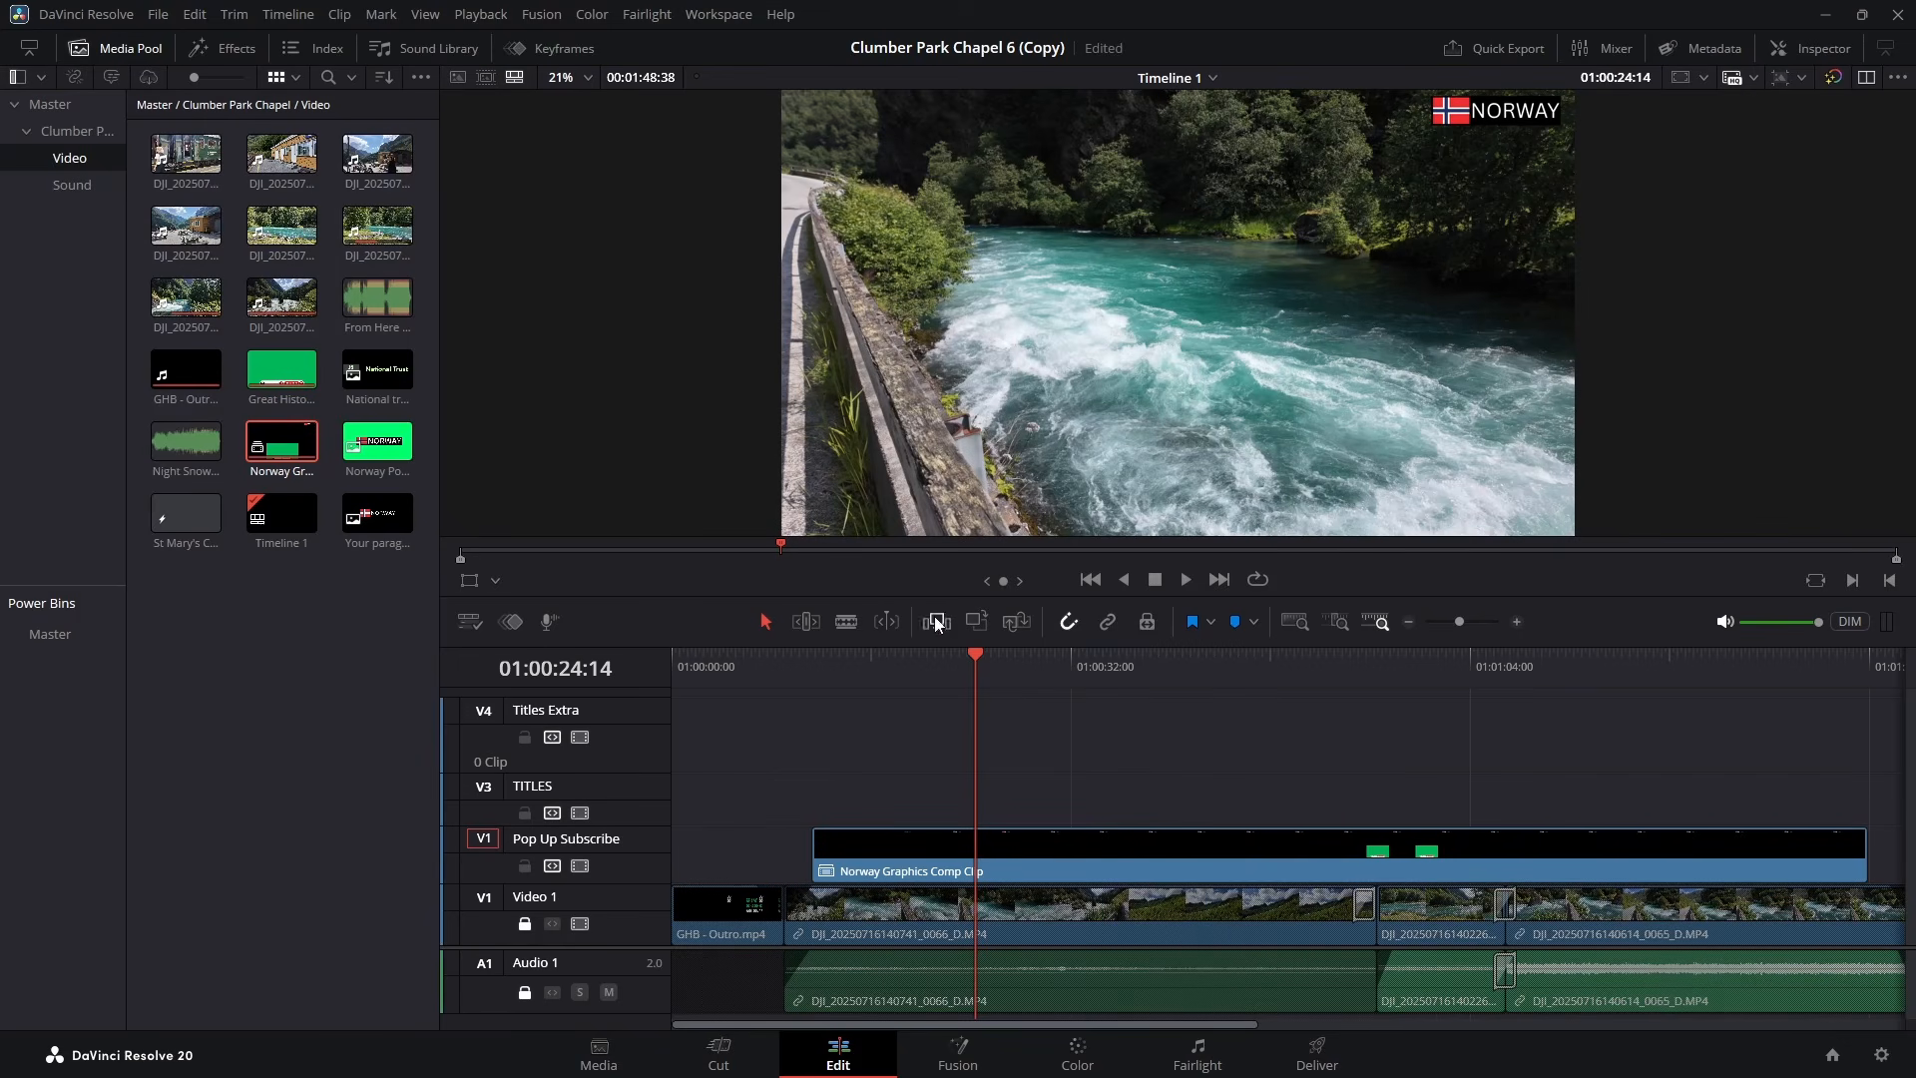
left_click_drag(976, 658, 987, 706)
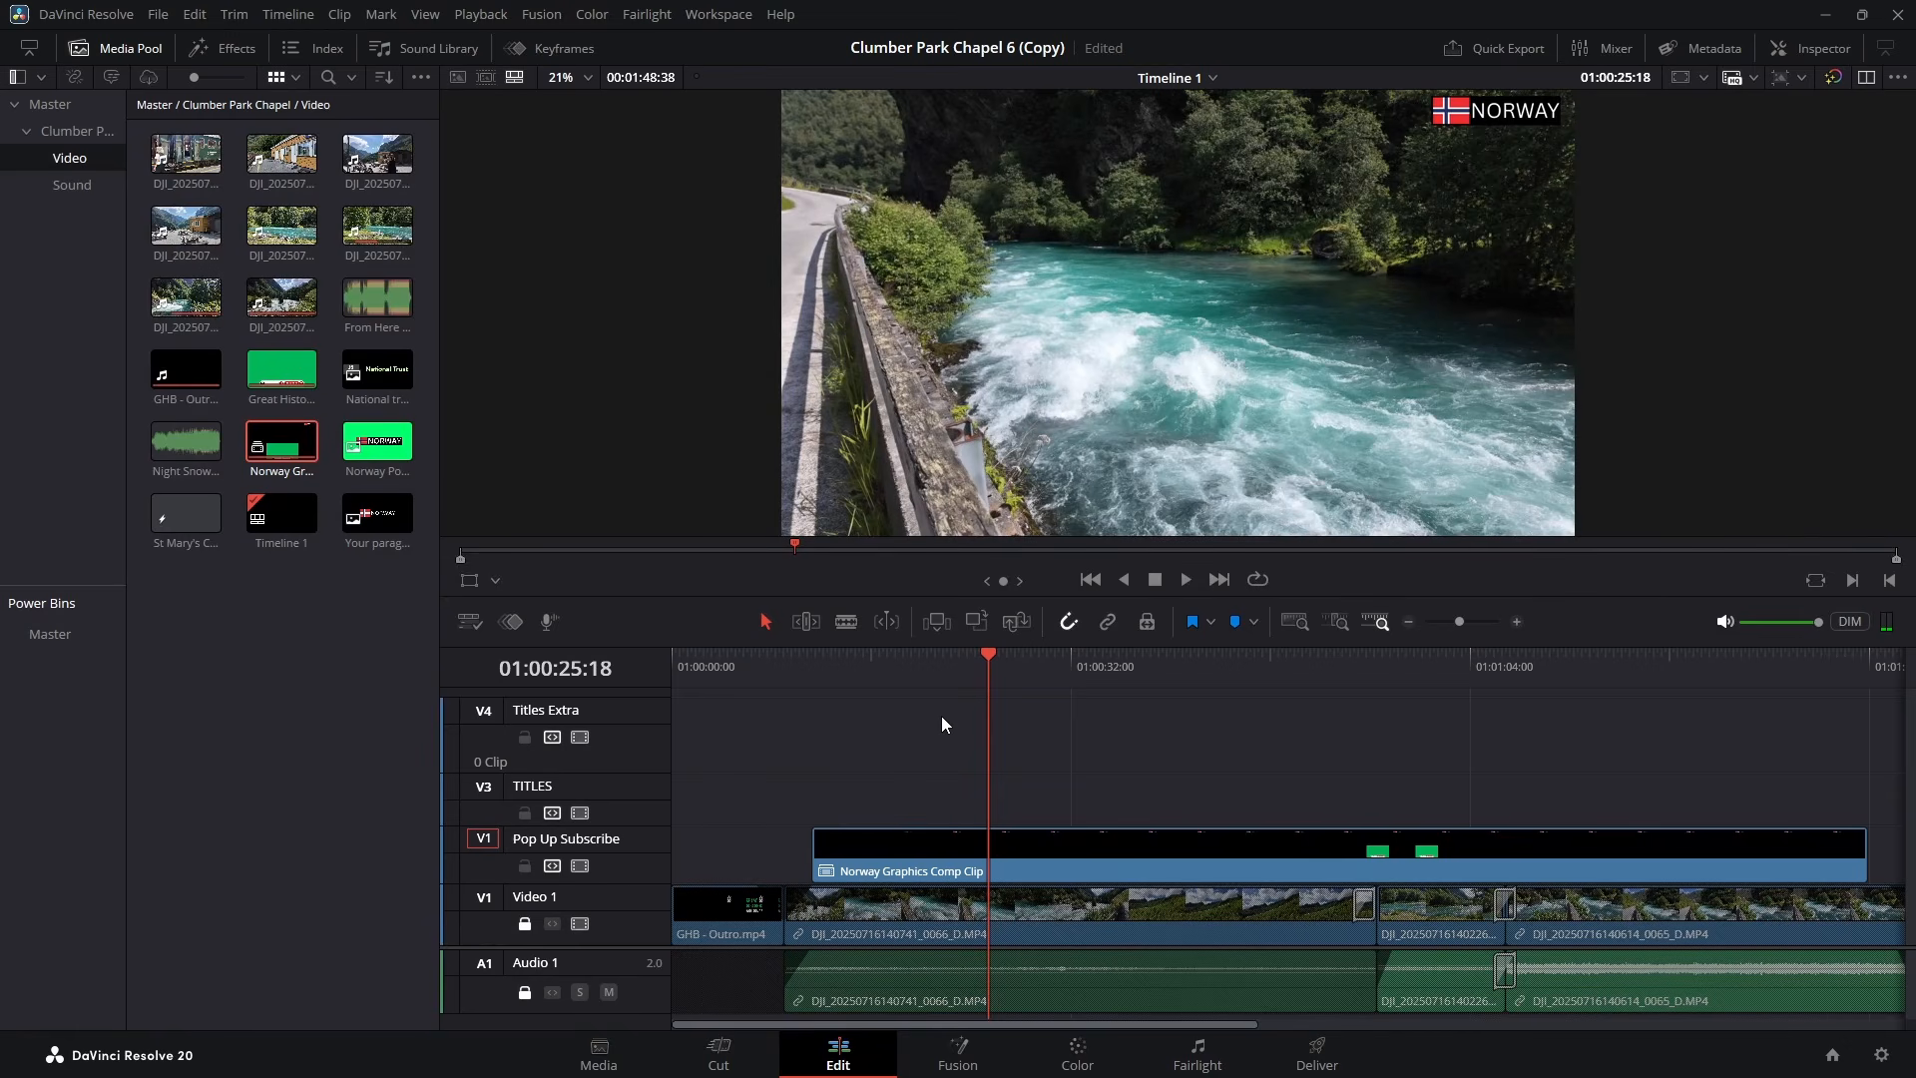
left_click(108, 50)
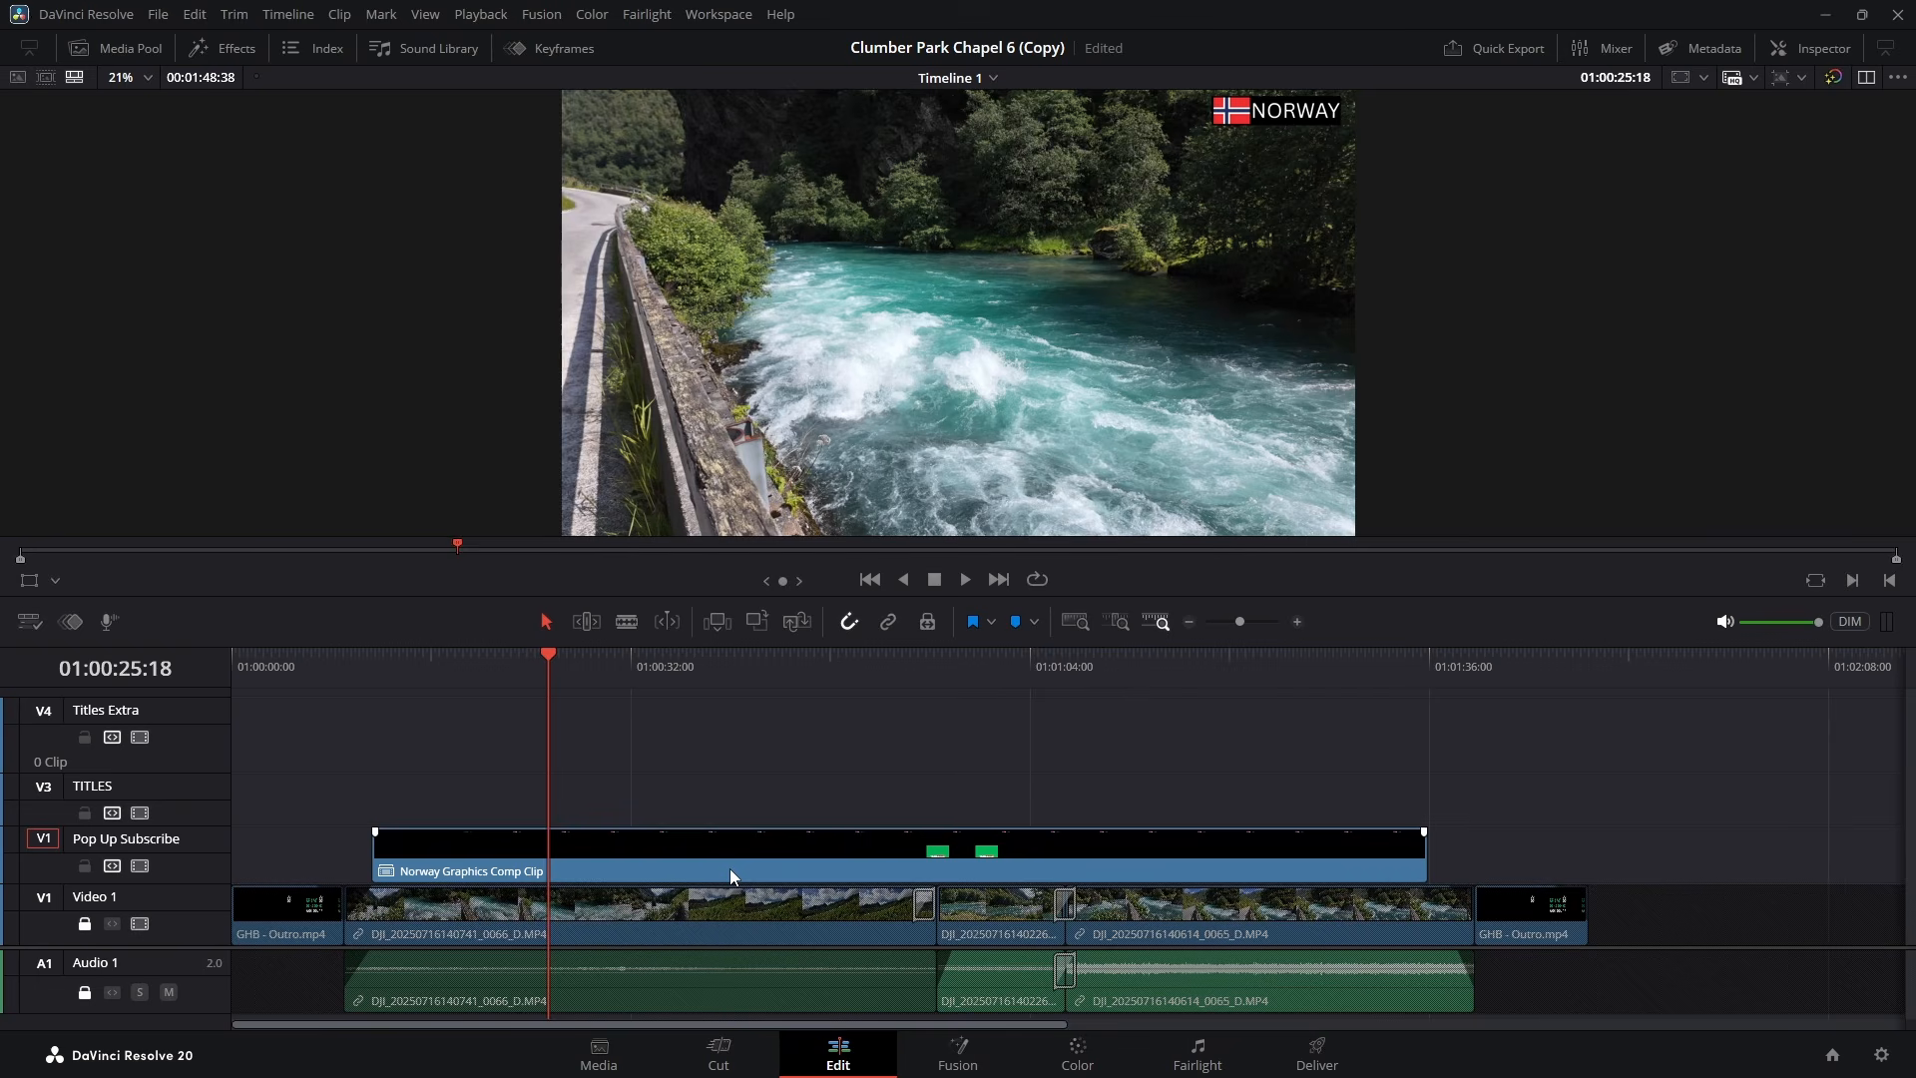
- Decompose the compound clip in place on the timeline, using clips only
left_click_drag(561, 657, 247, 704)
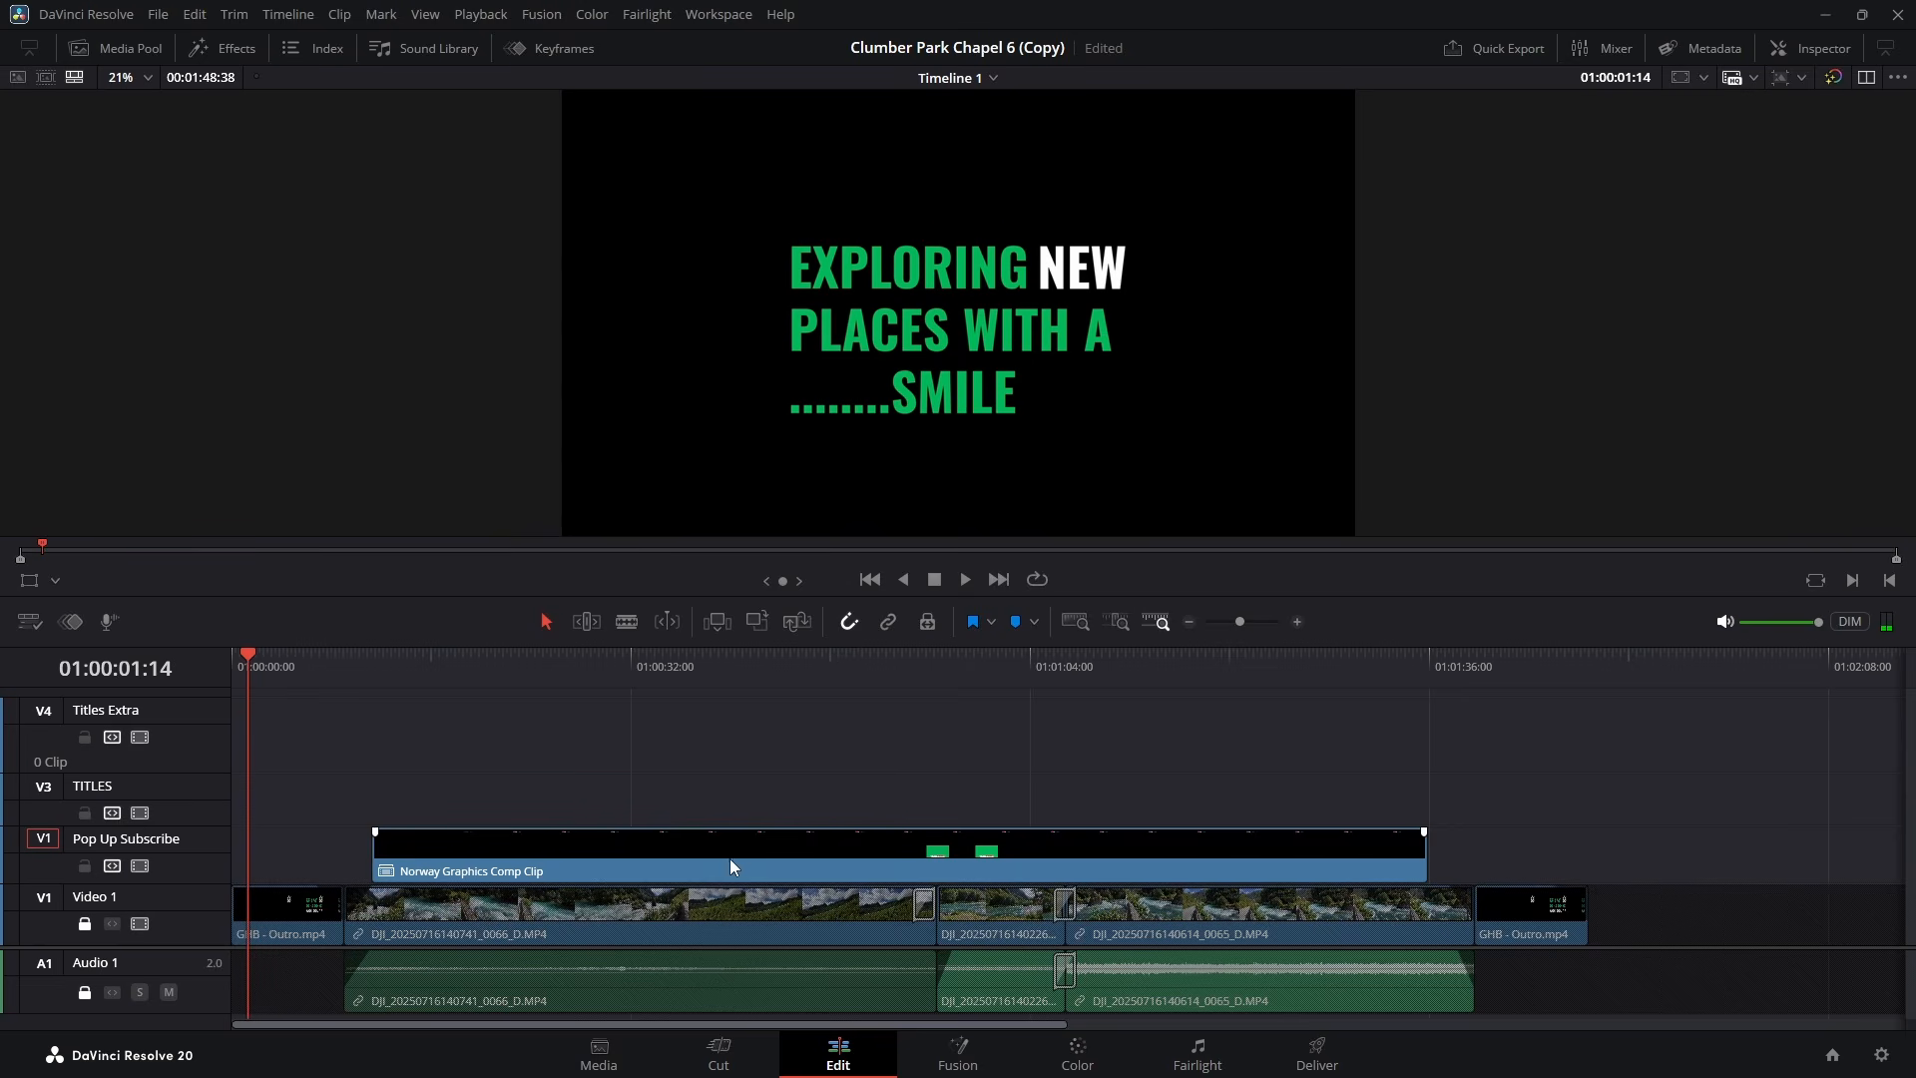
right_click(790, 870)
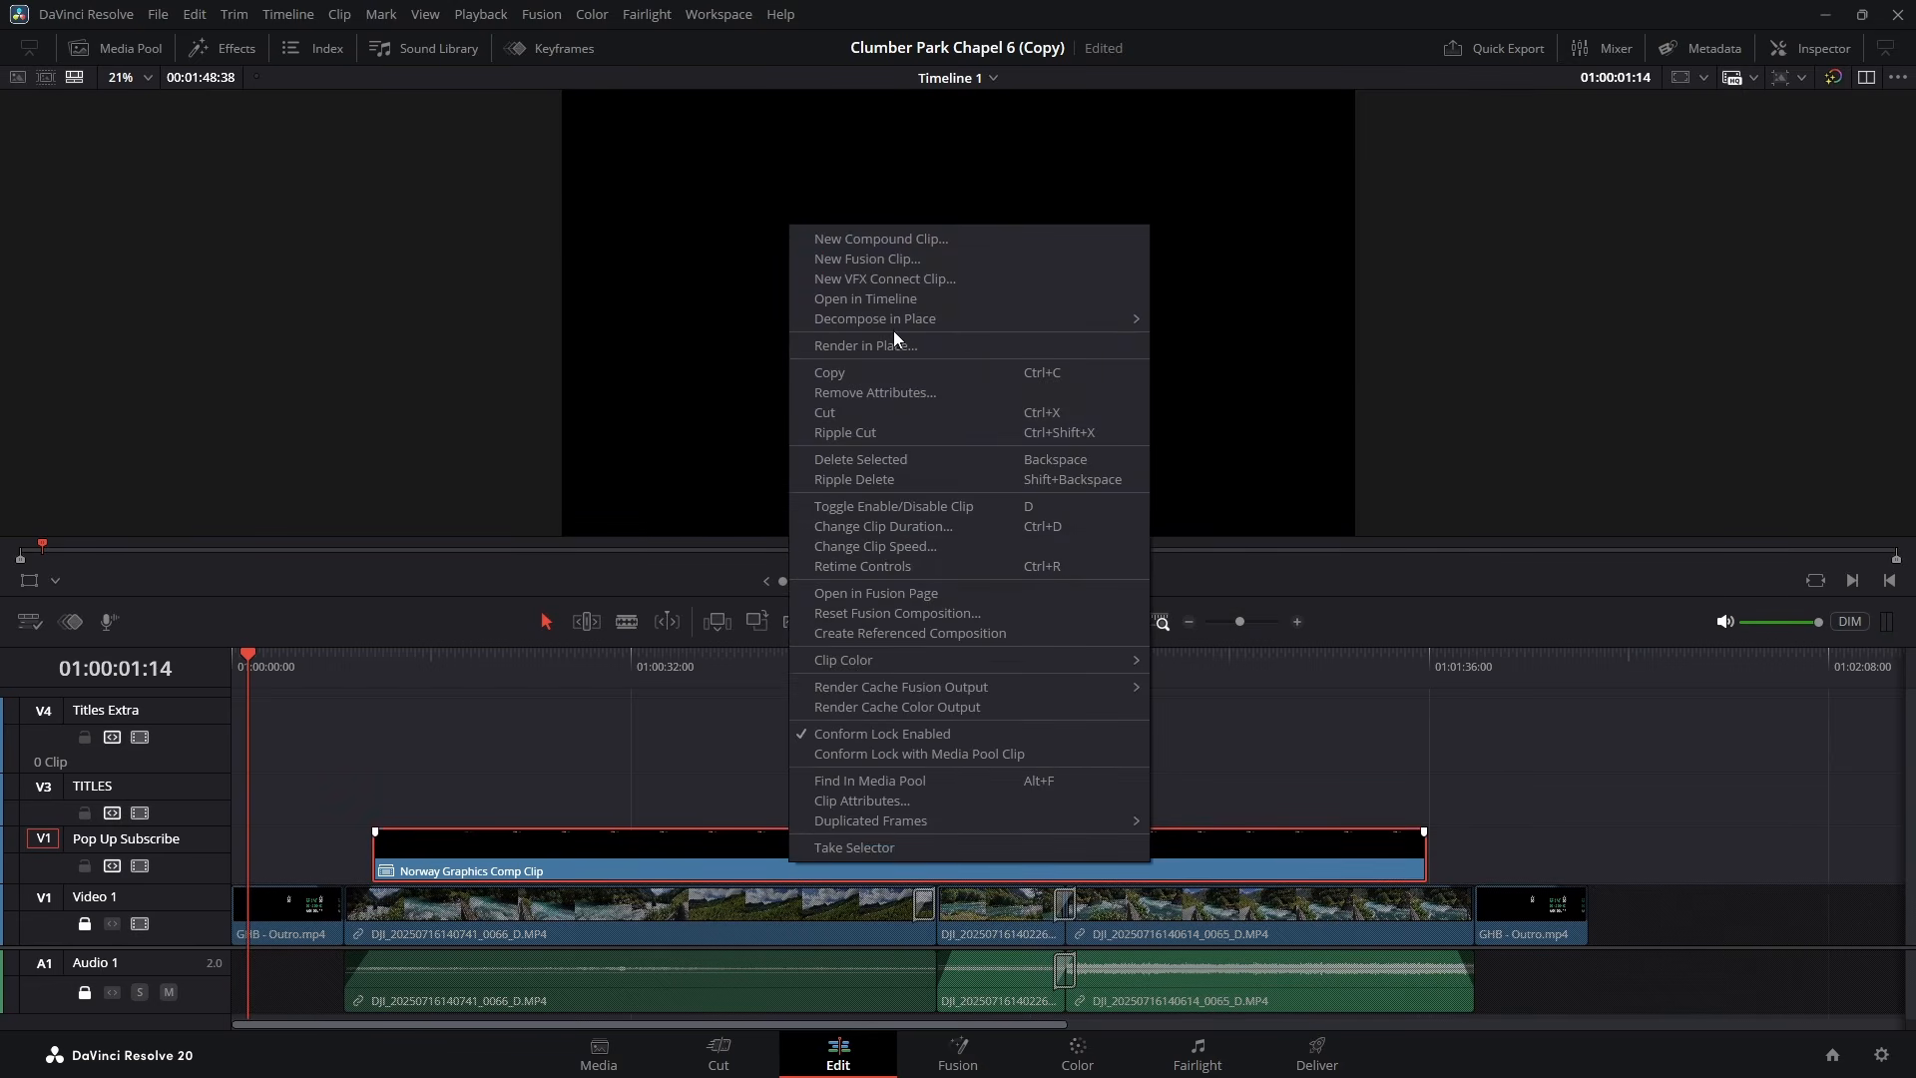
mouse_move(895, 320)
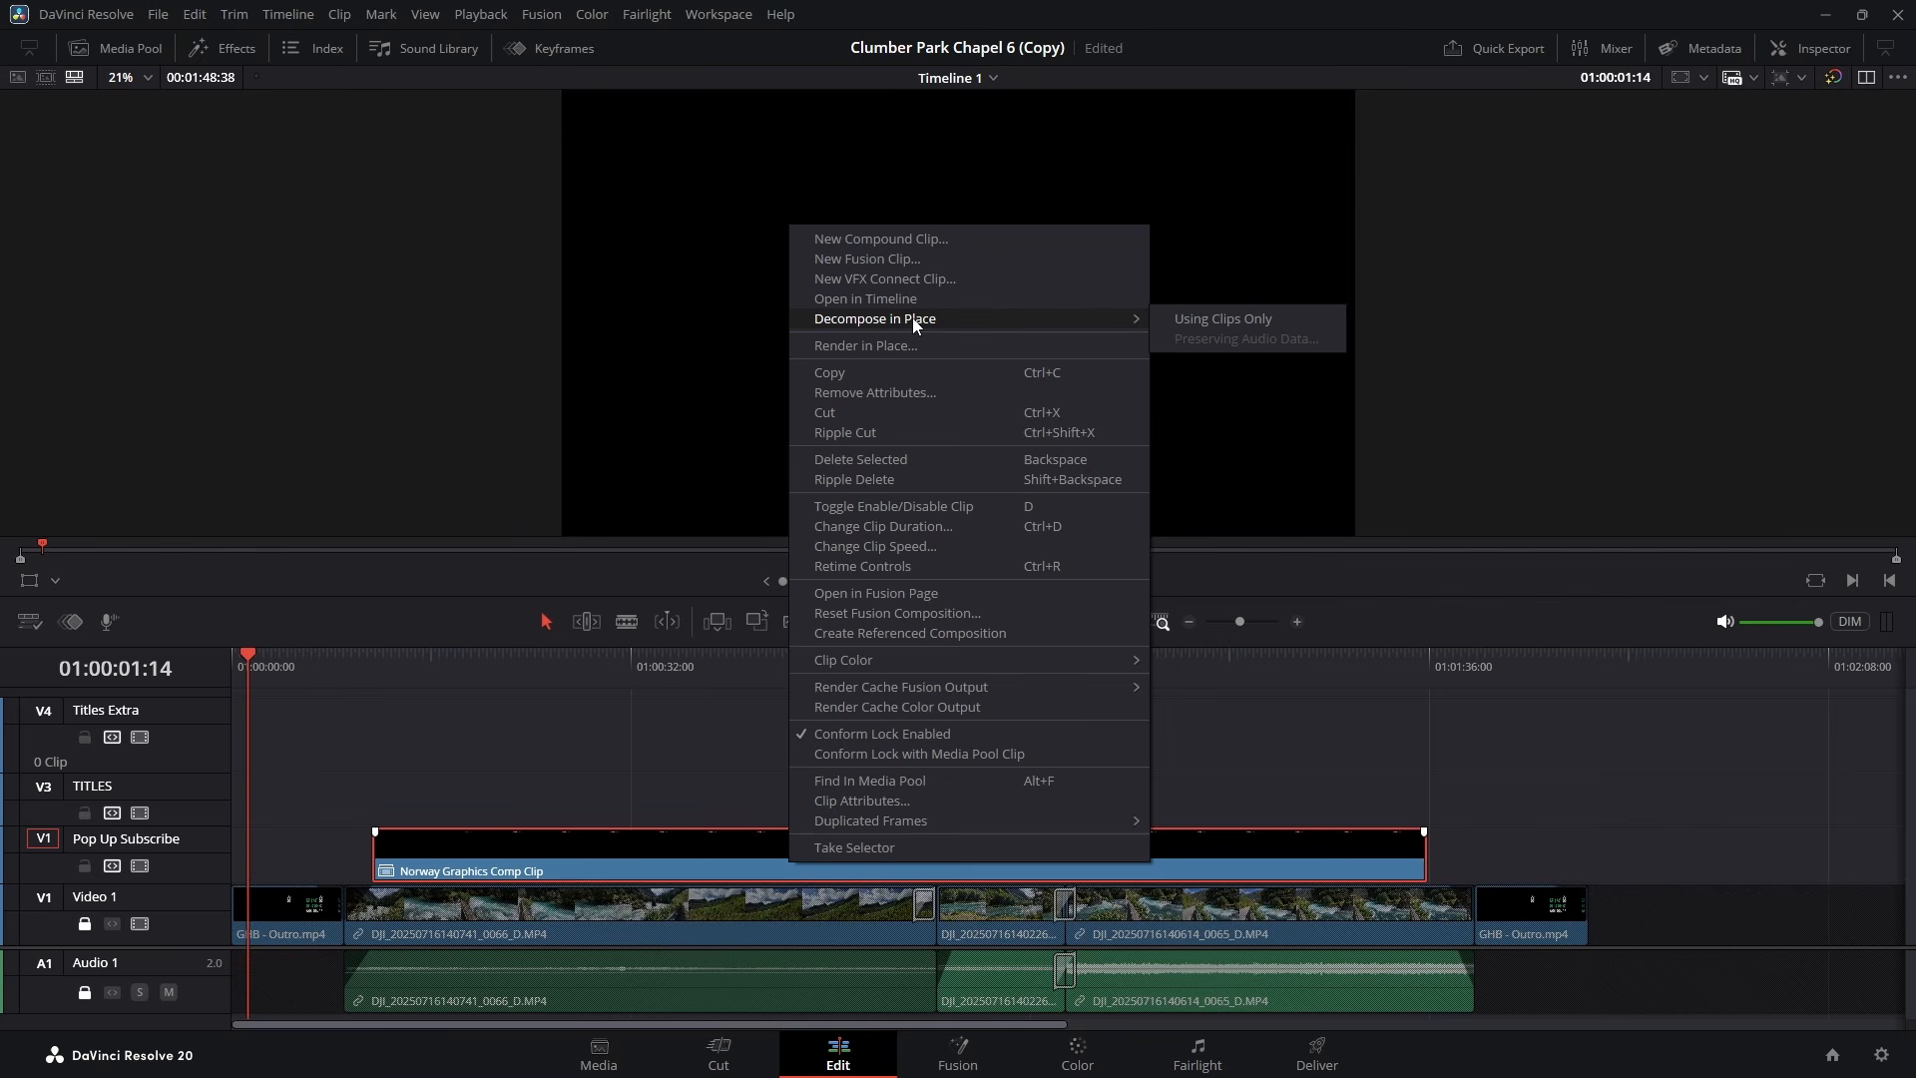
left_click(1223, 315)
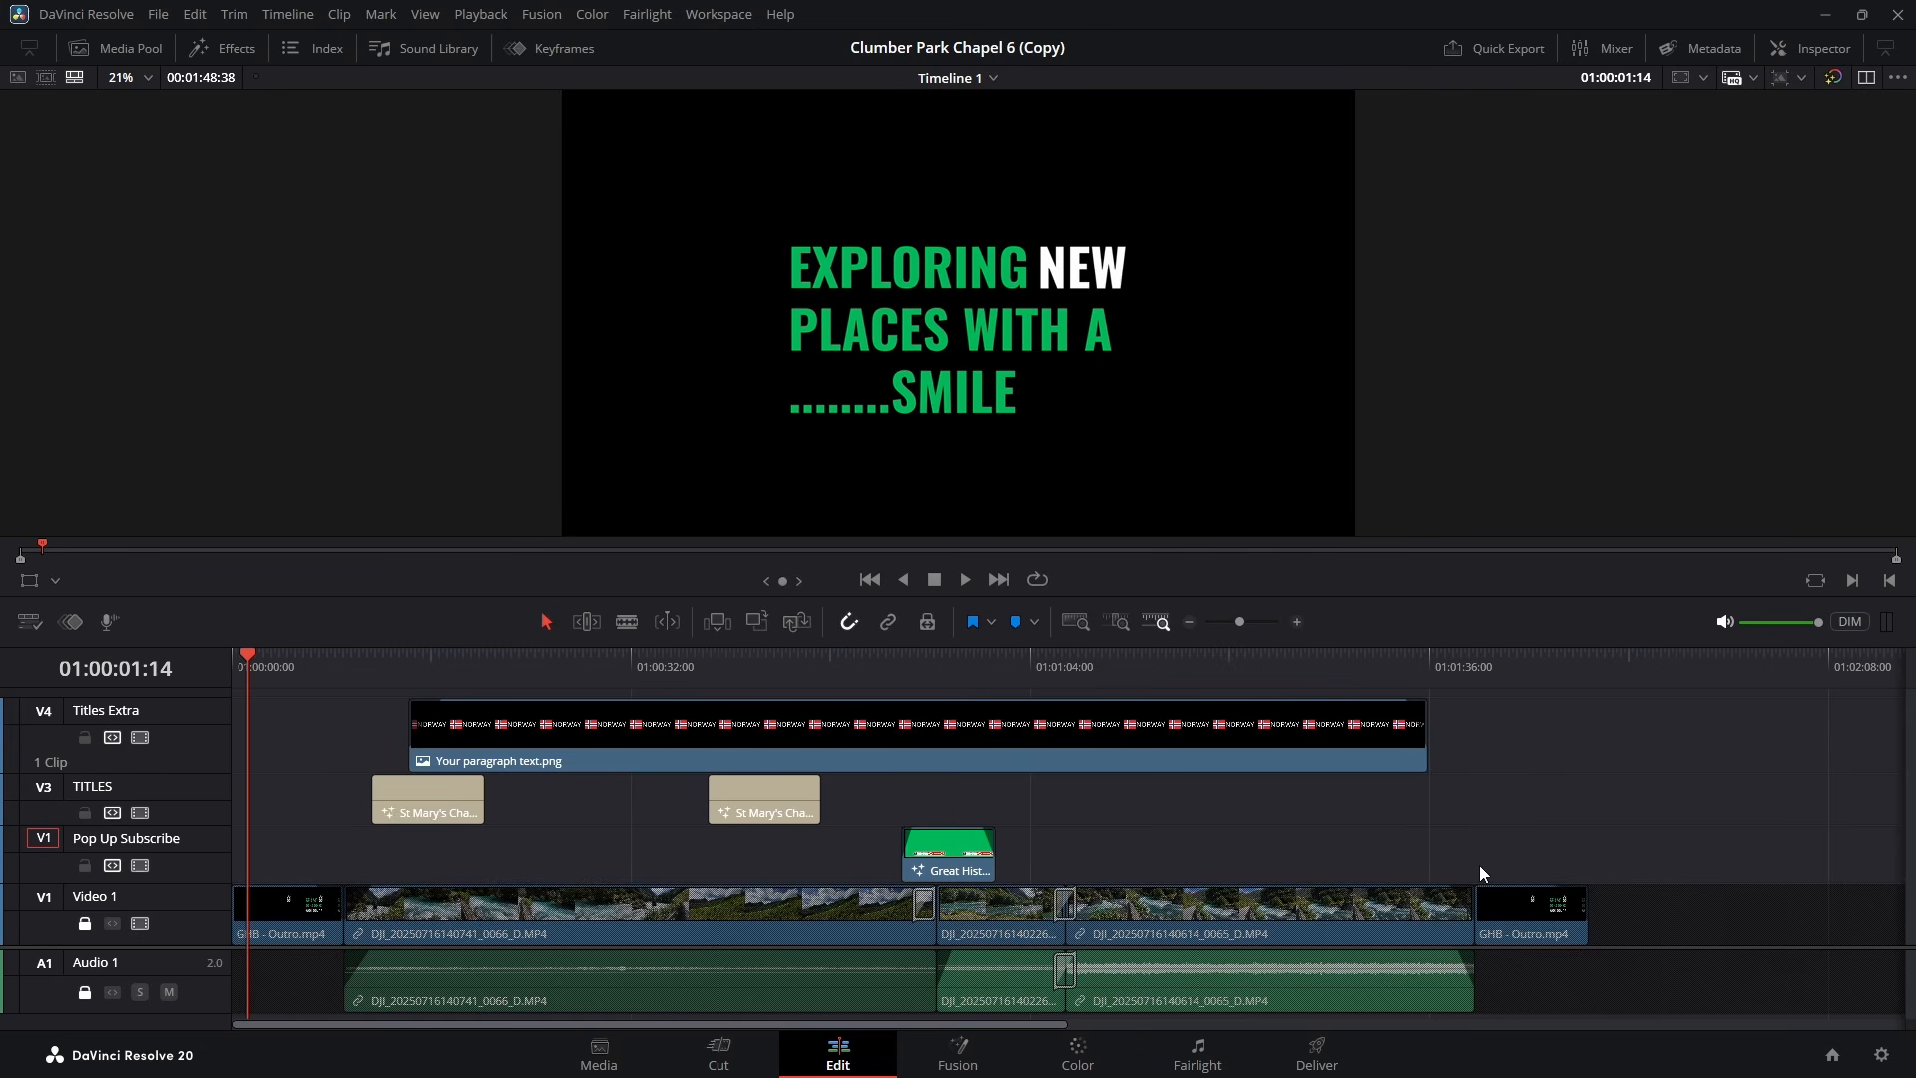
- Delete all the separate title, logo and subscribe clips from the three graphics tracks
left_click_drag(1478, 866, 429, 732)
right_click(429, 732)
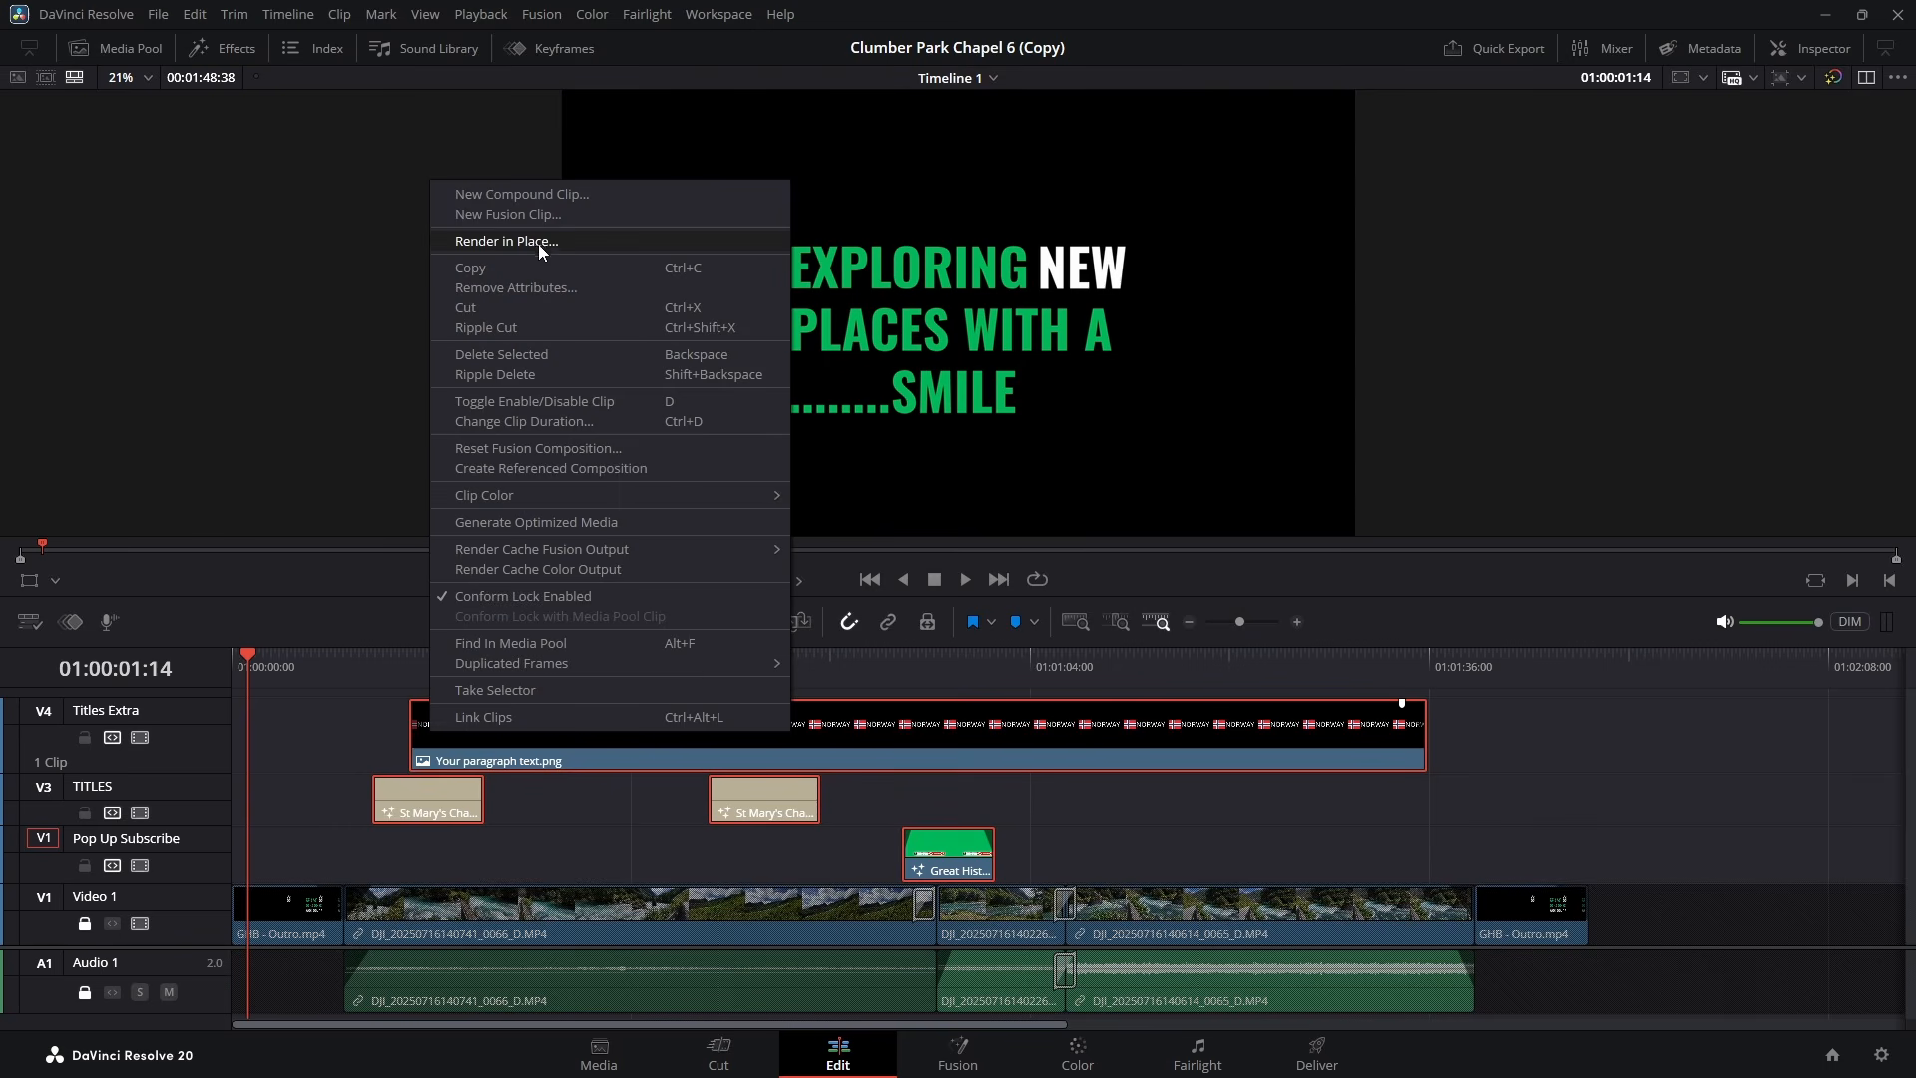
left_click(508, 358)
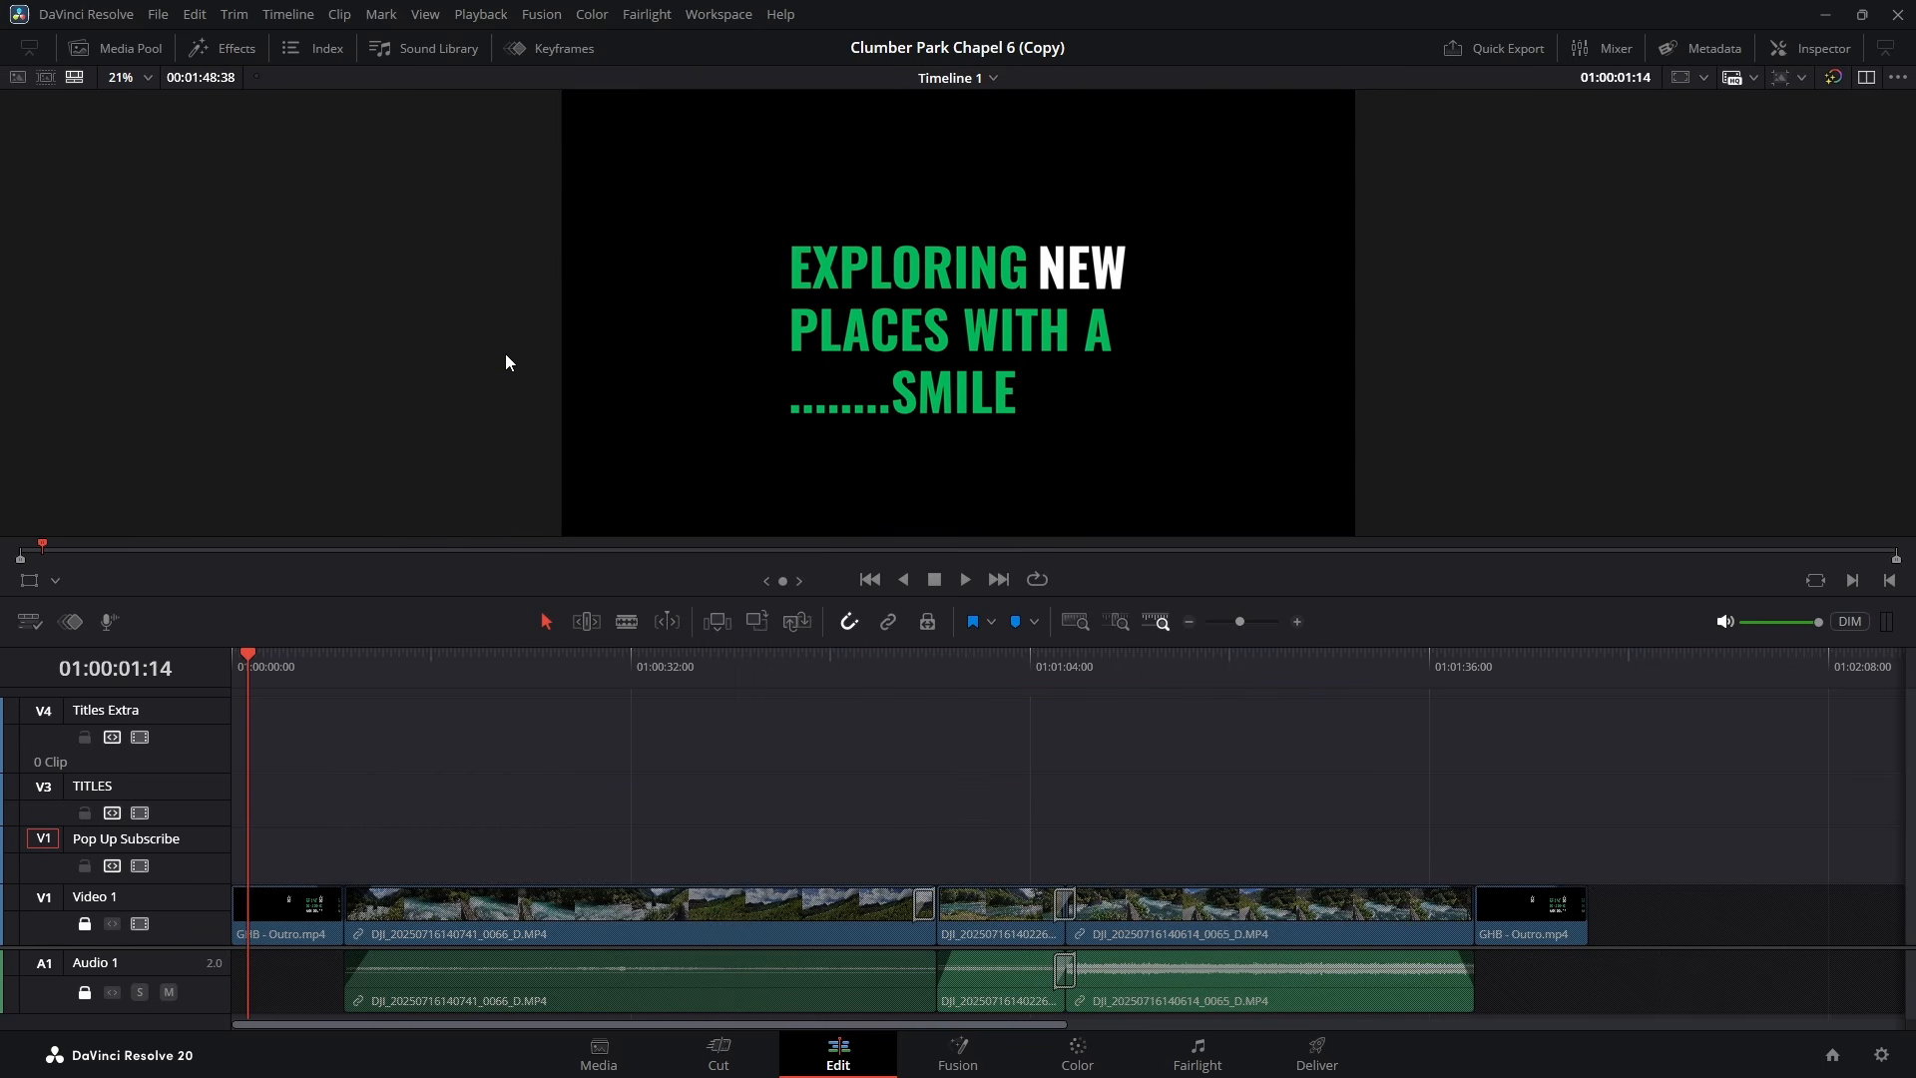
- Put Norway Graphics Comp Clip back on the emptied Pop Up Subscribe track from the media pool, just after the first DJI clip begins
left_click(110, 52)
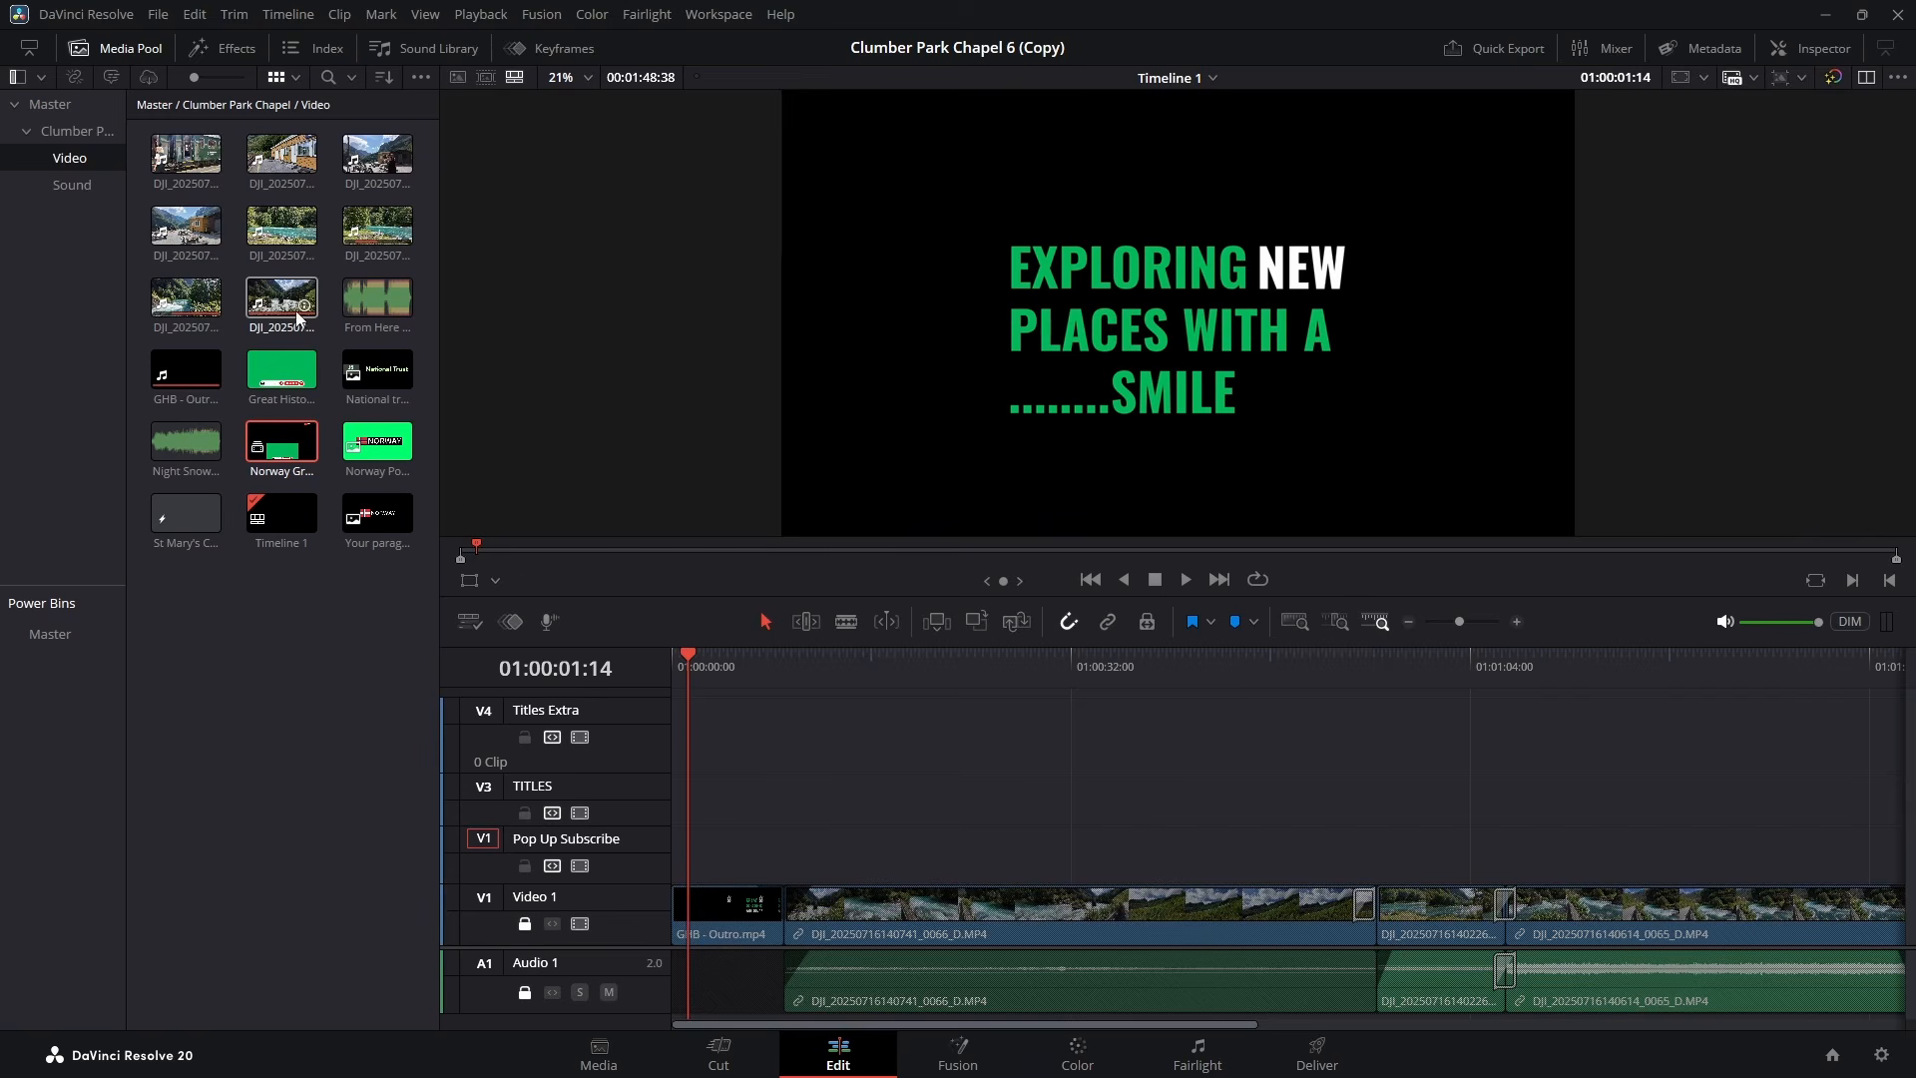
left_click(270, 446)
left_click_drag(286, 451, 809, 855)
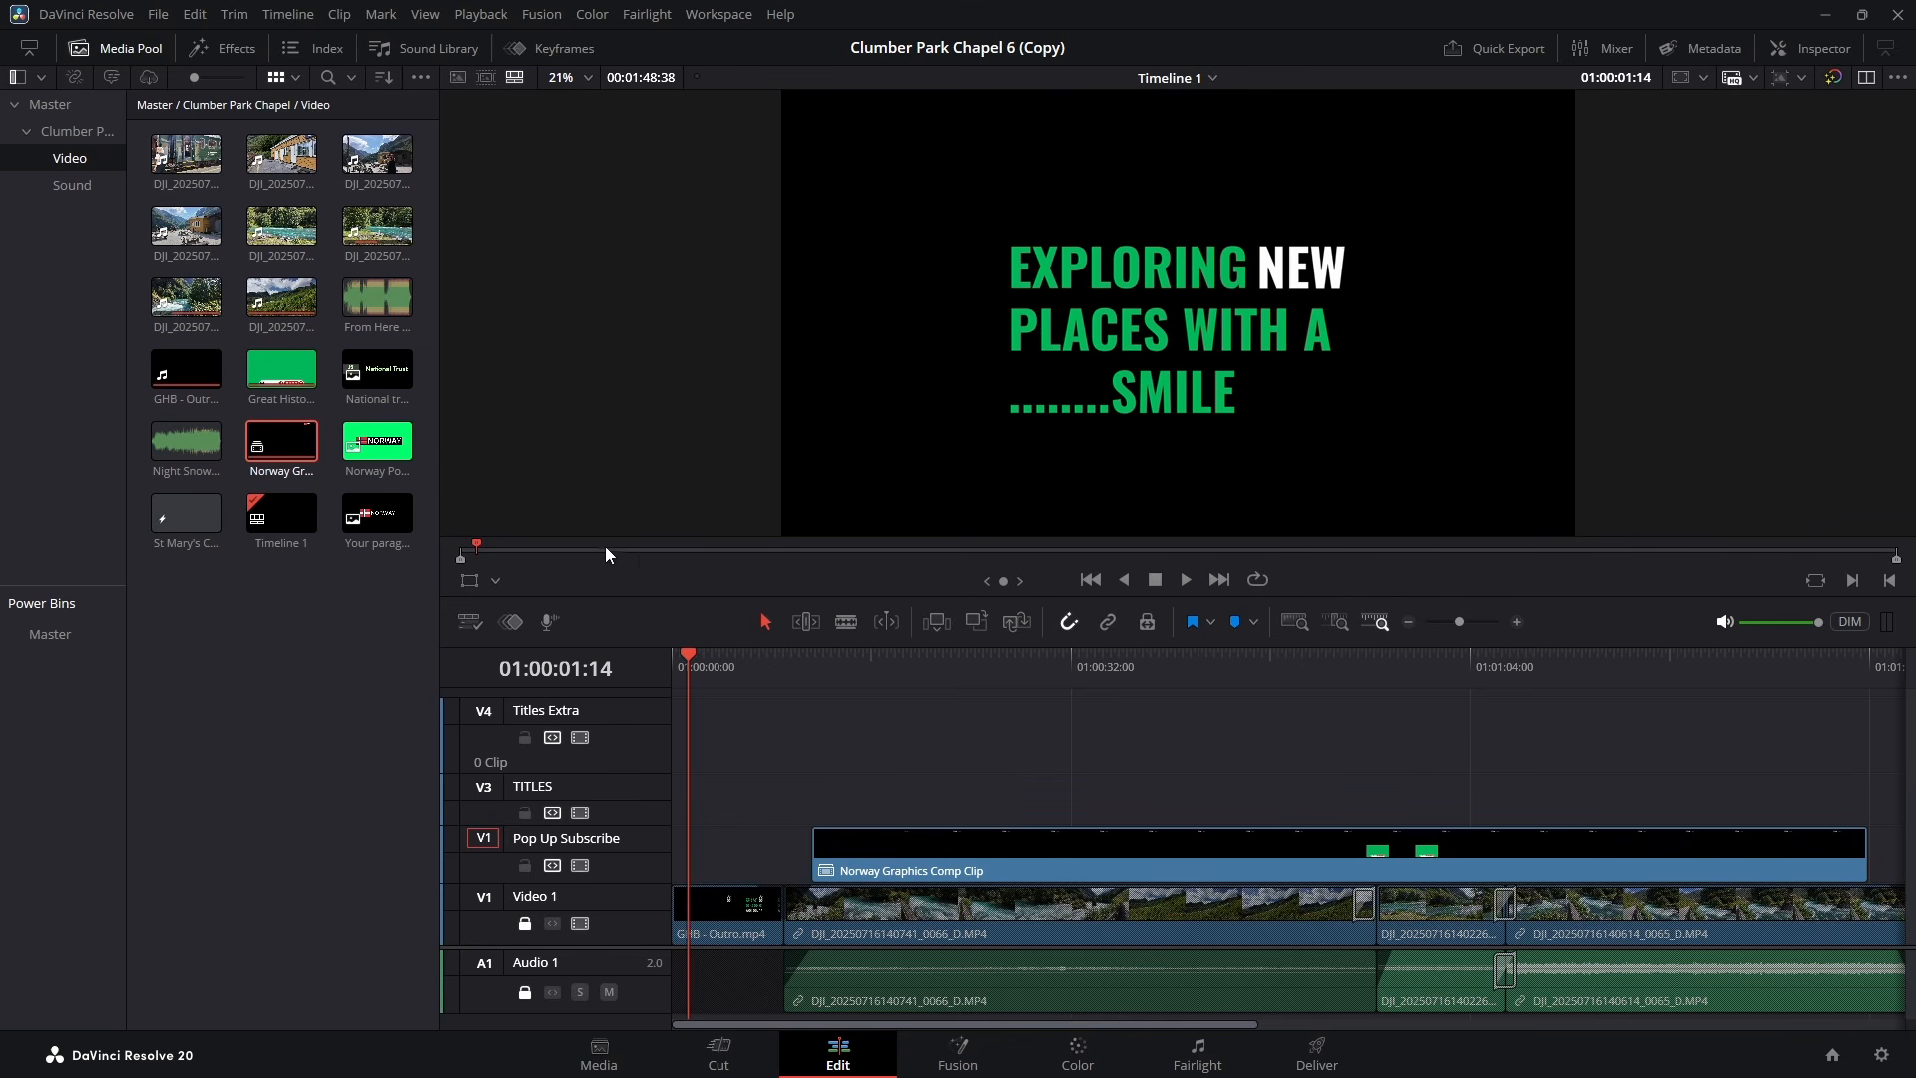
left_click(133, 54)
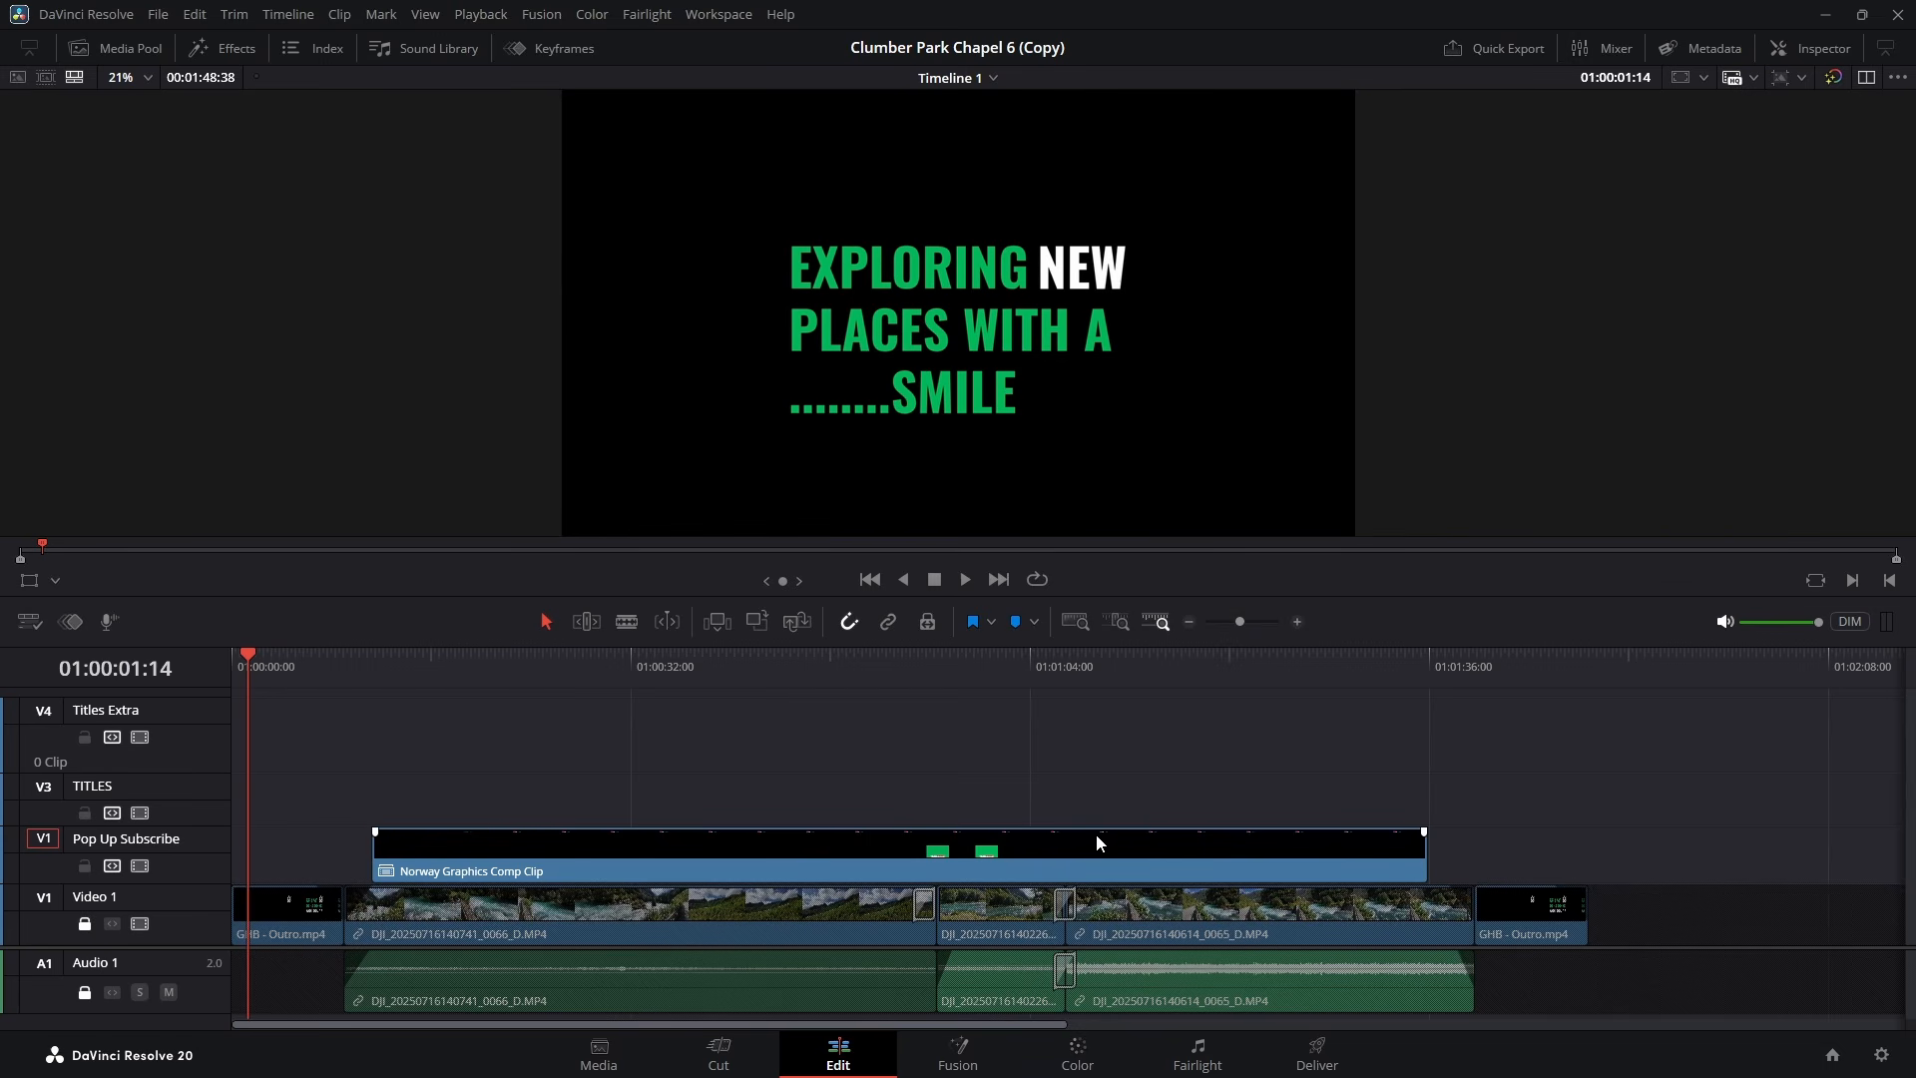
- Open the Norway Graphics Comp Clip in its own timeline to access the clips inside it
right_click(836, 853)
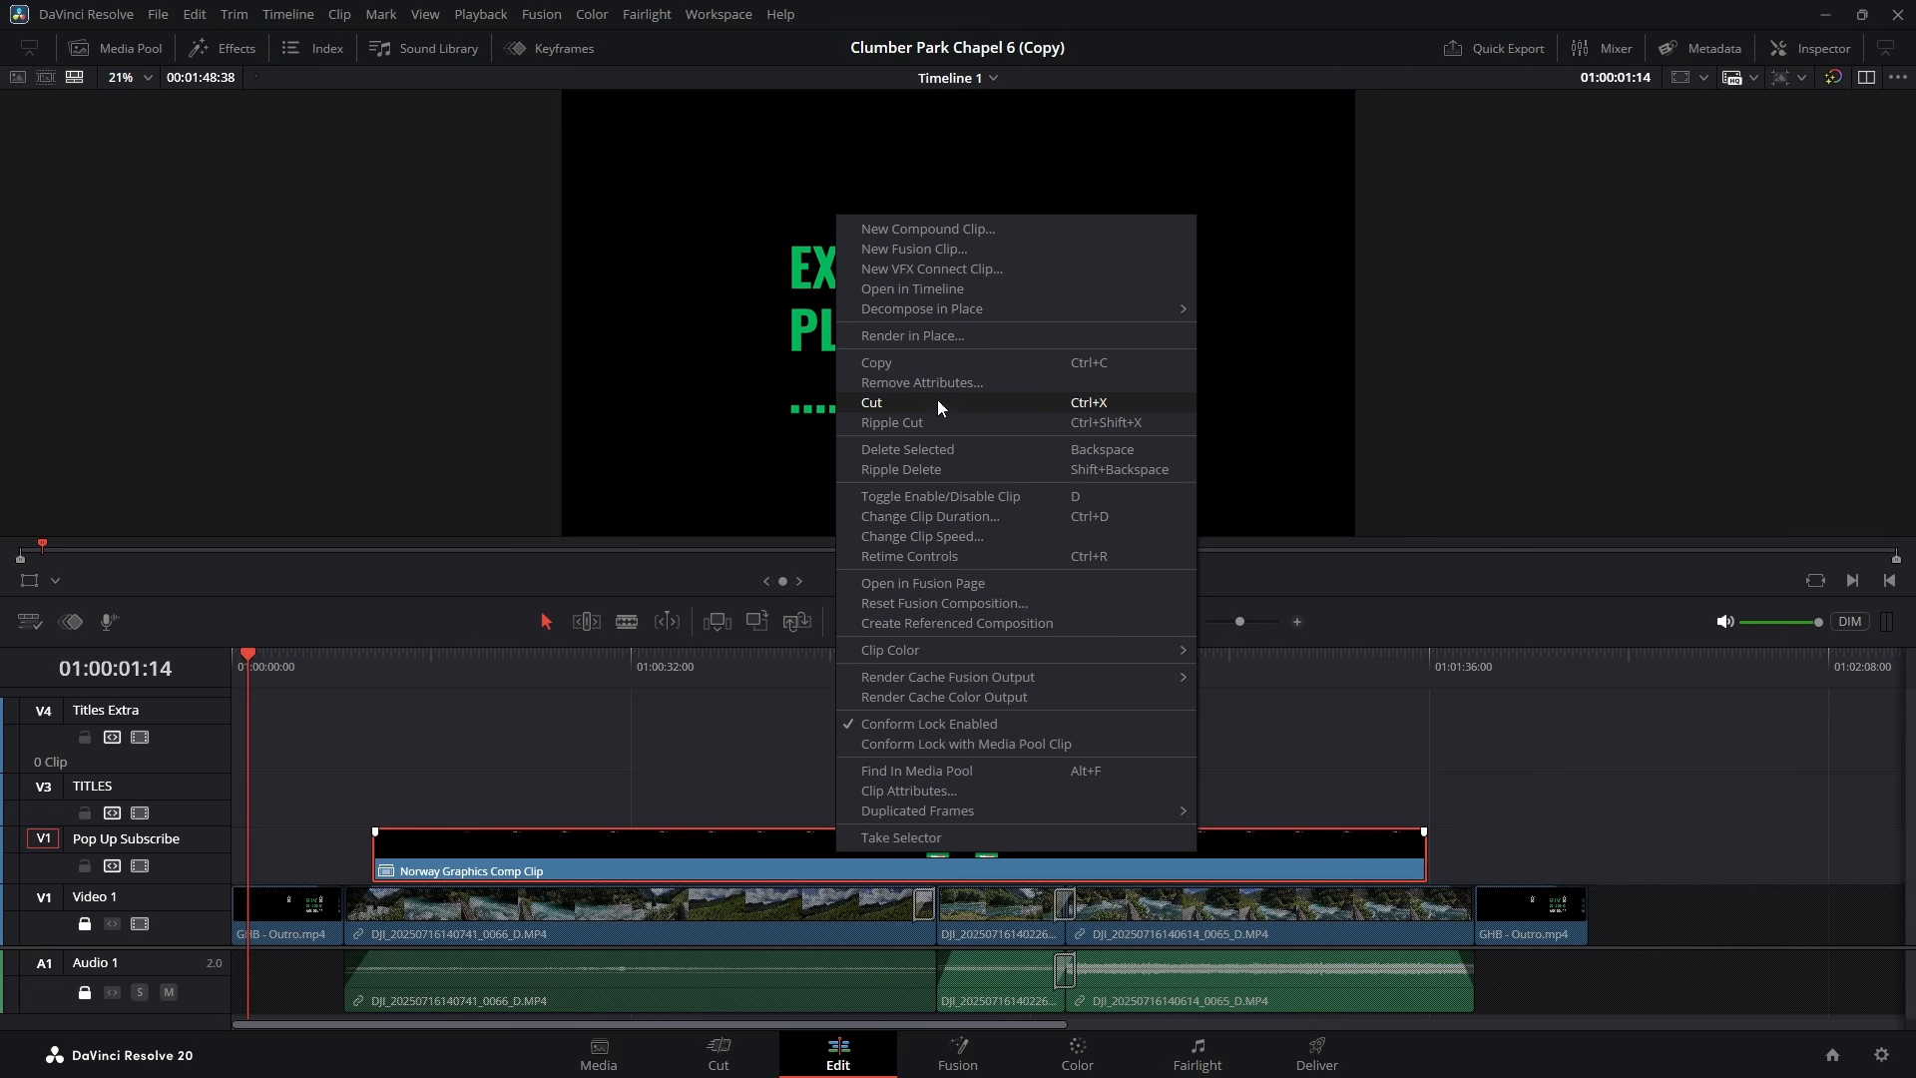
left_click(966, 290)
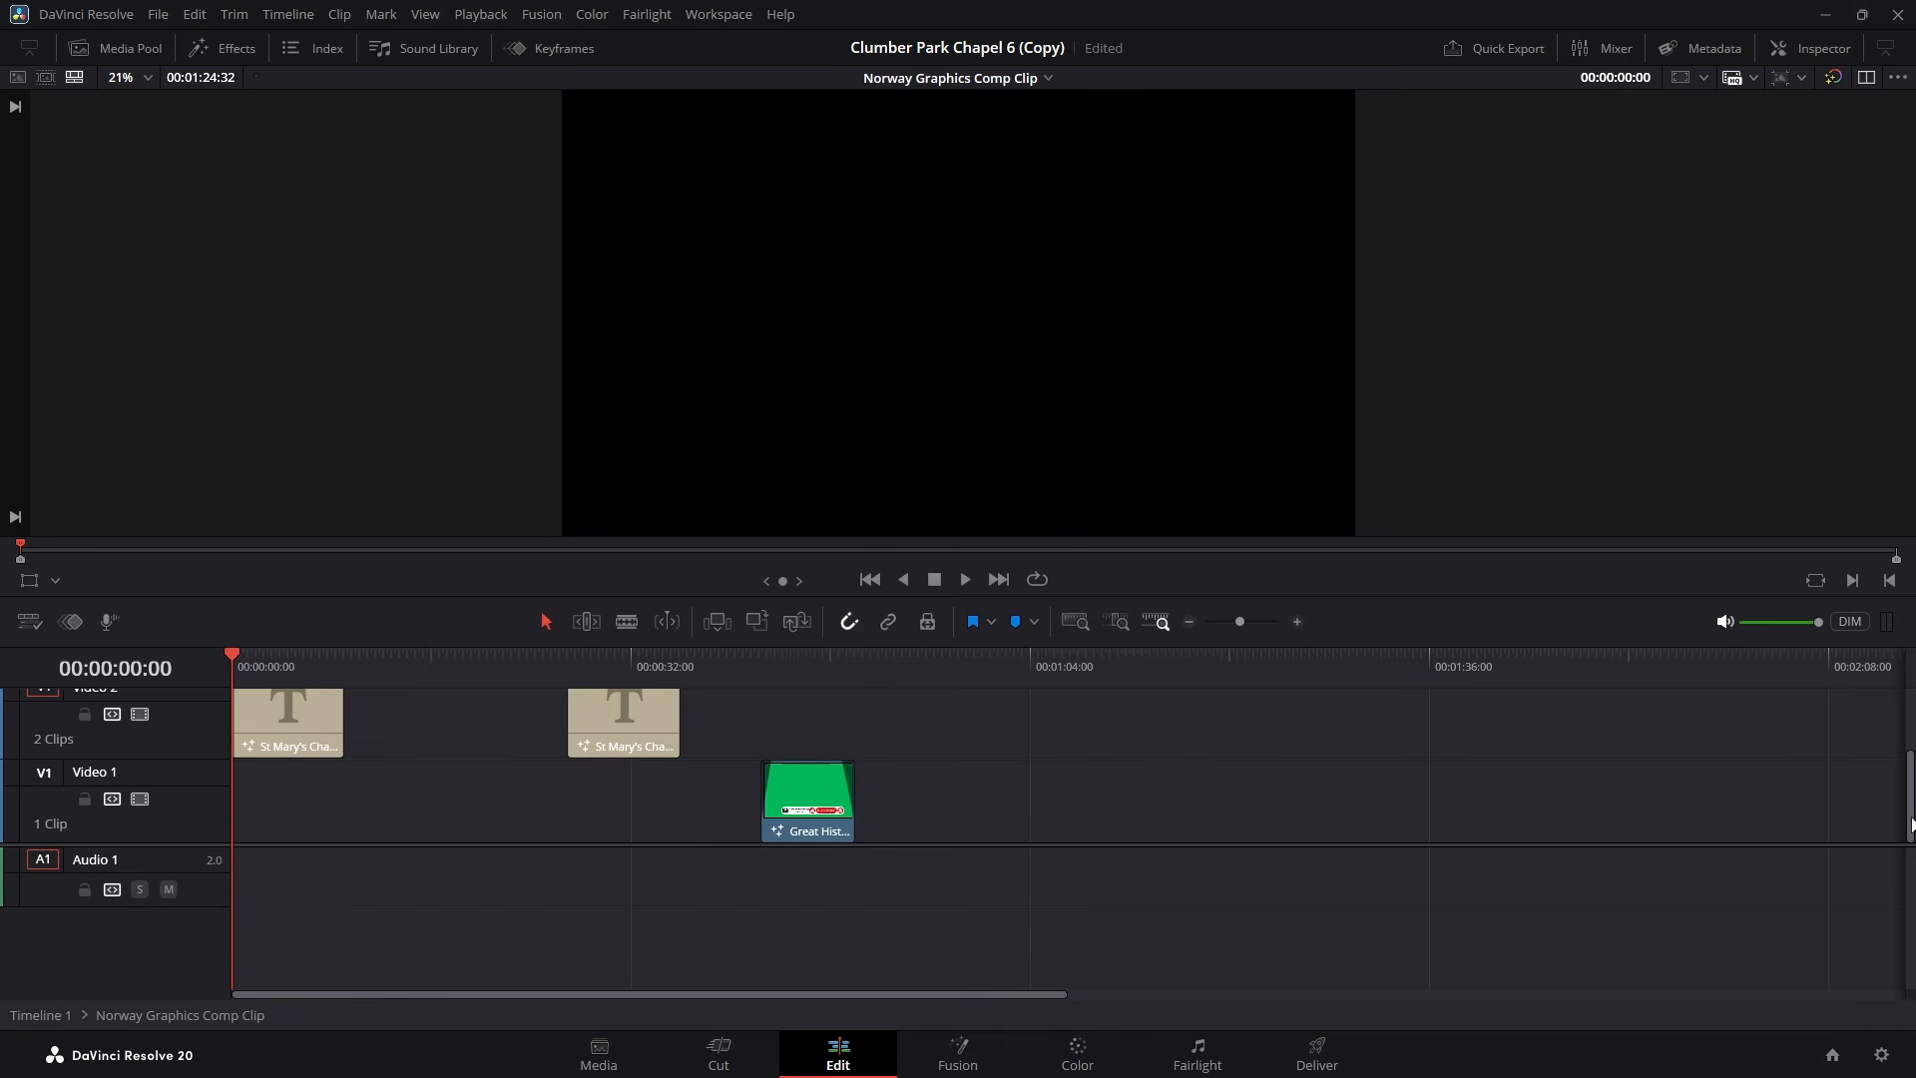
- Examine the clips inside Norway Graphics Comp Clip, including the logo, the subscribe animation and the text settings of both titles
scroll(1910, 824, "up", 1)
left_click_drag(1107, 596, 1138, 319)
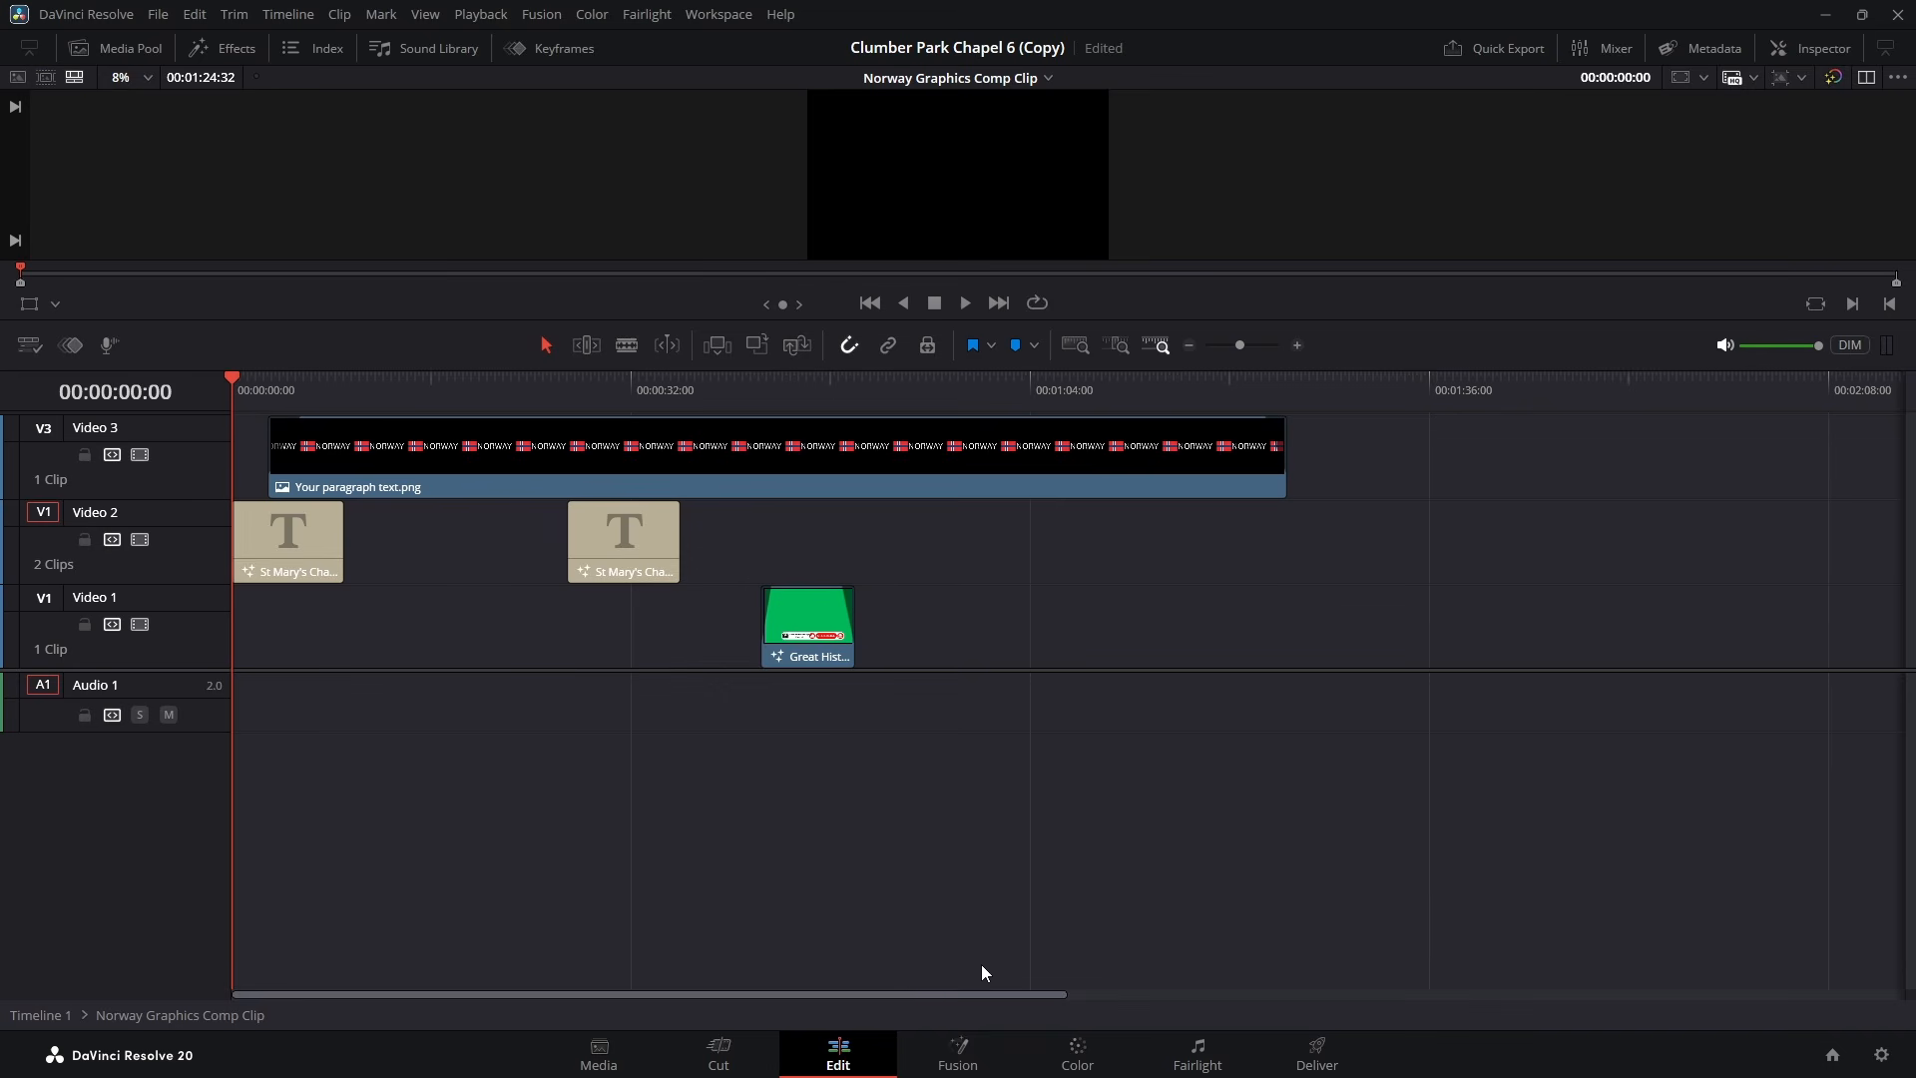
left_click(908, 457)
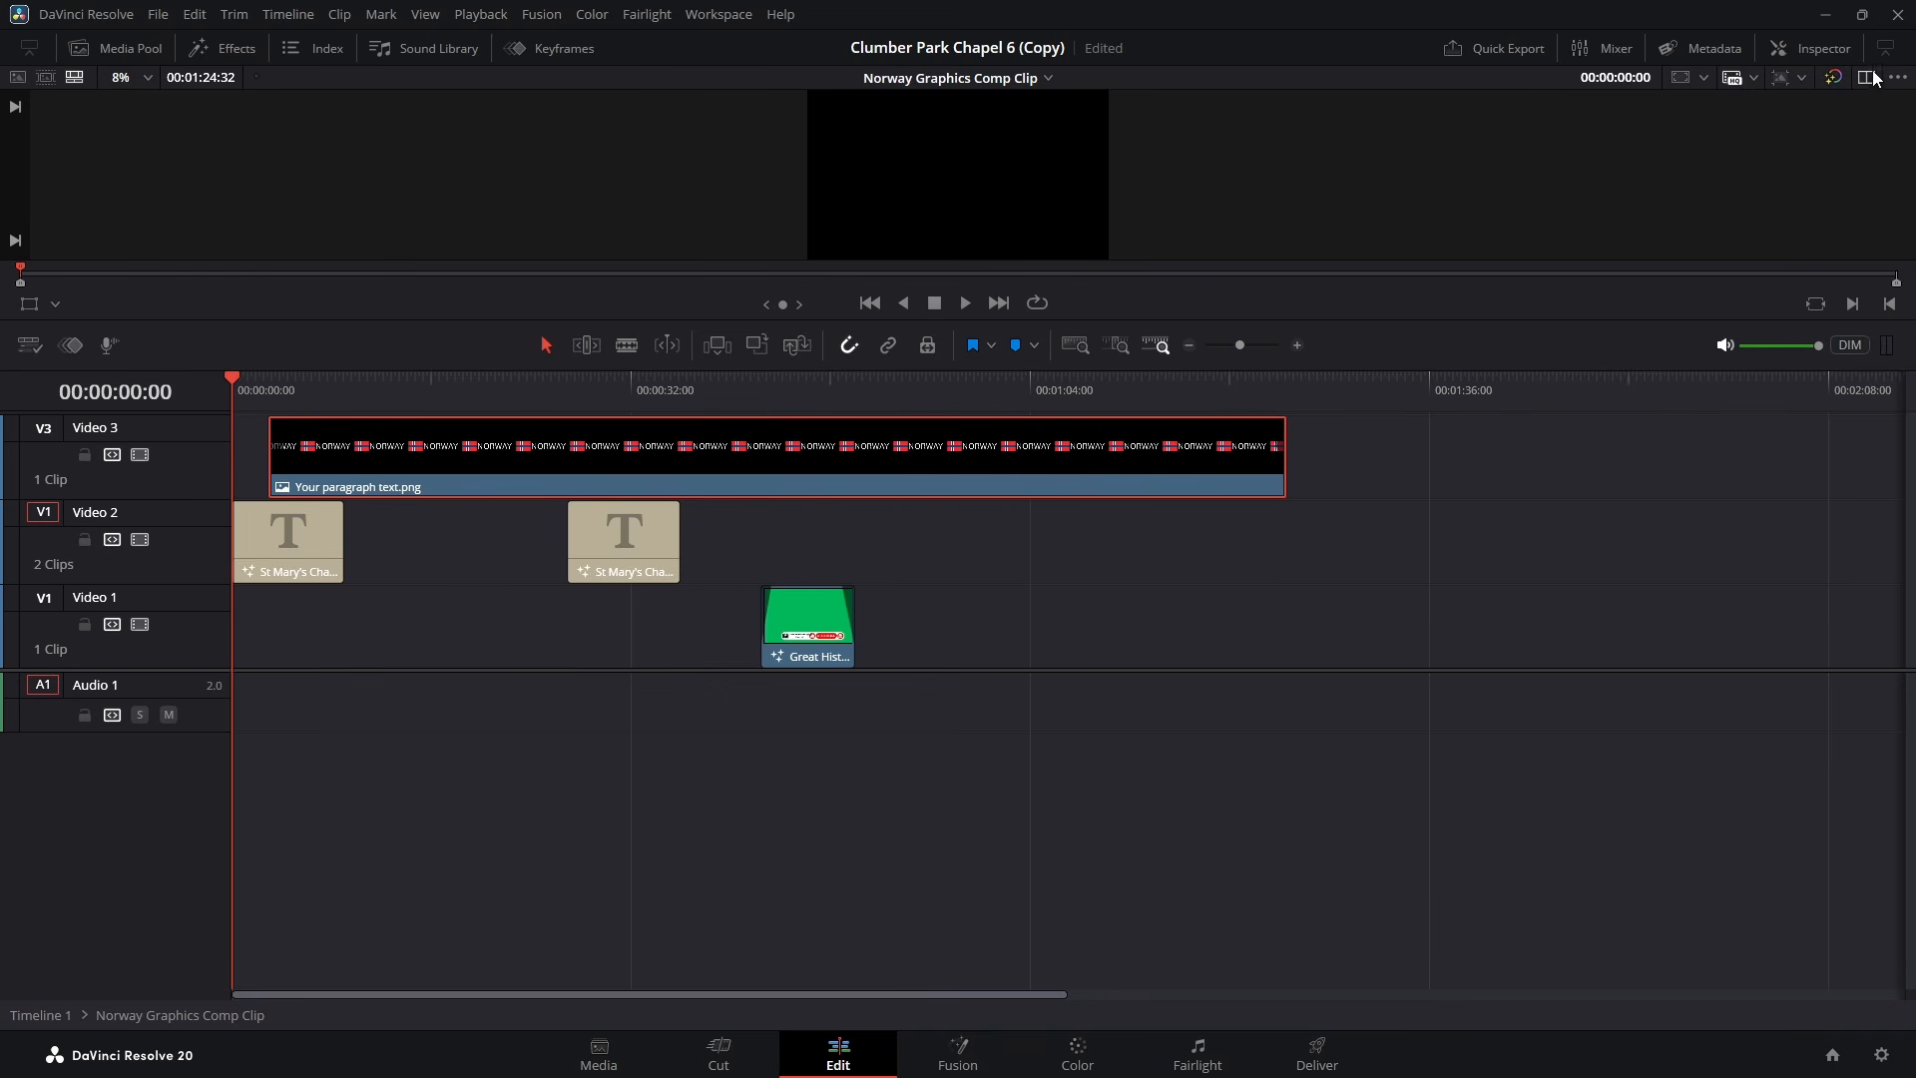
left_click(1834, 48)
left_click(814, 611)
left_click(651, 553)
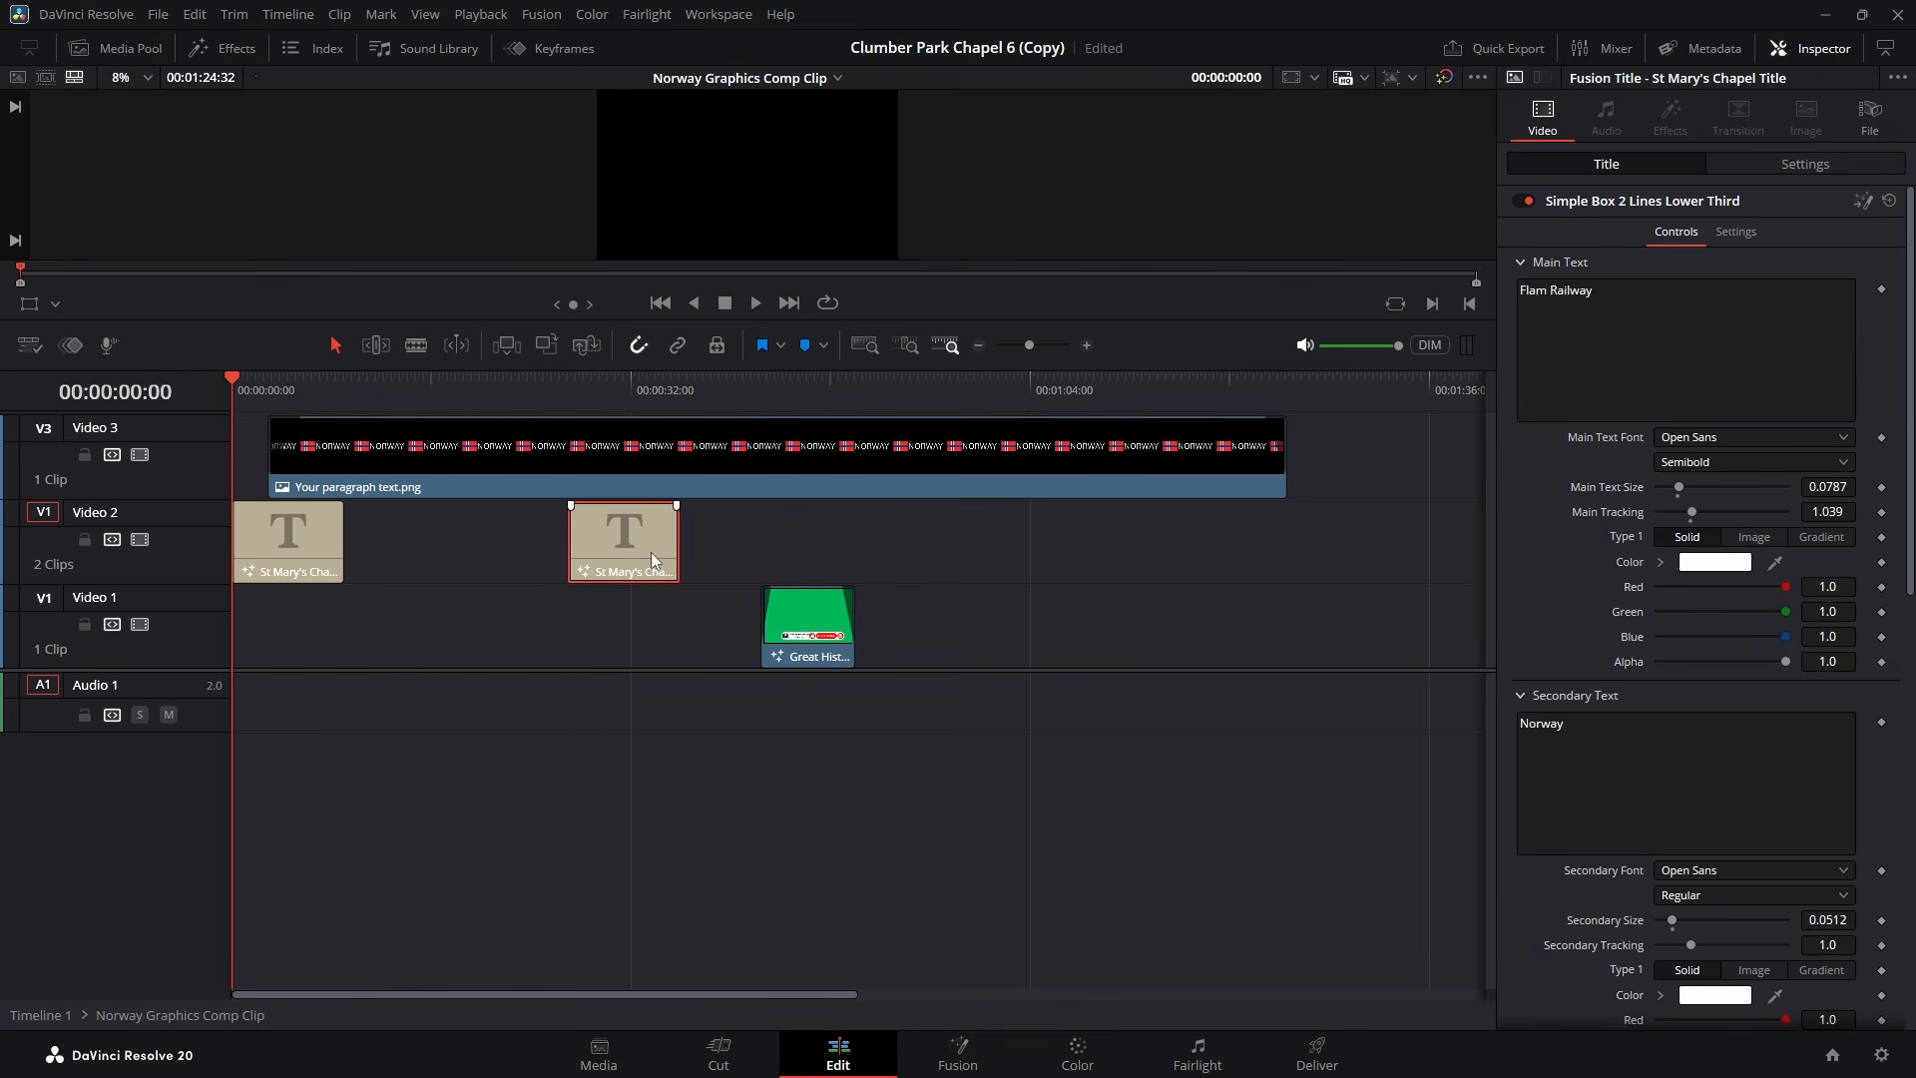
left_click(320, 559)
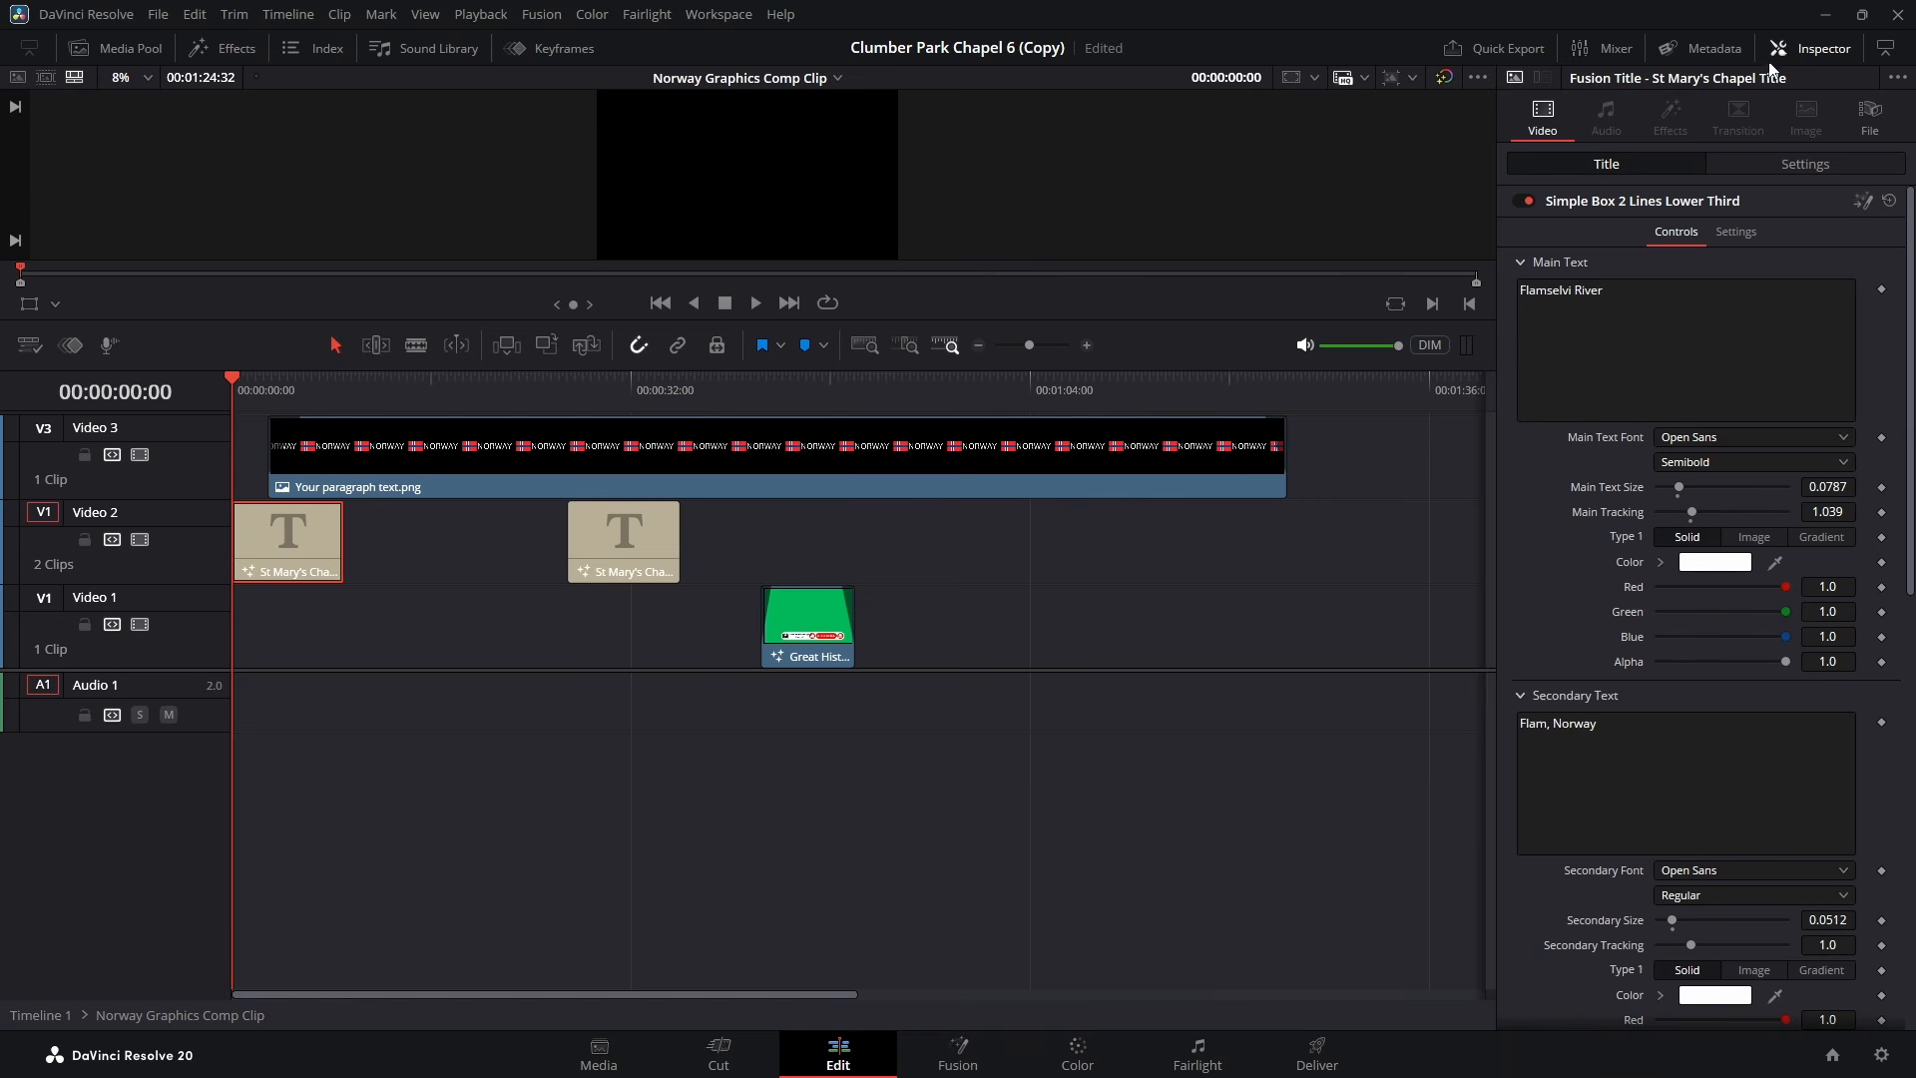
left_click(1814, 50)
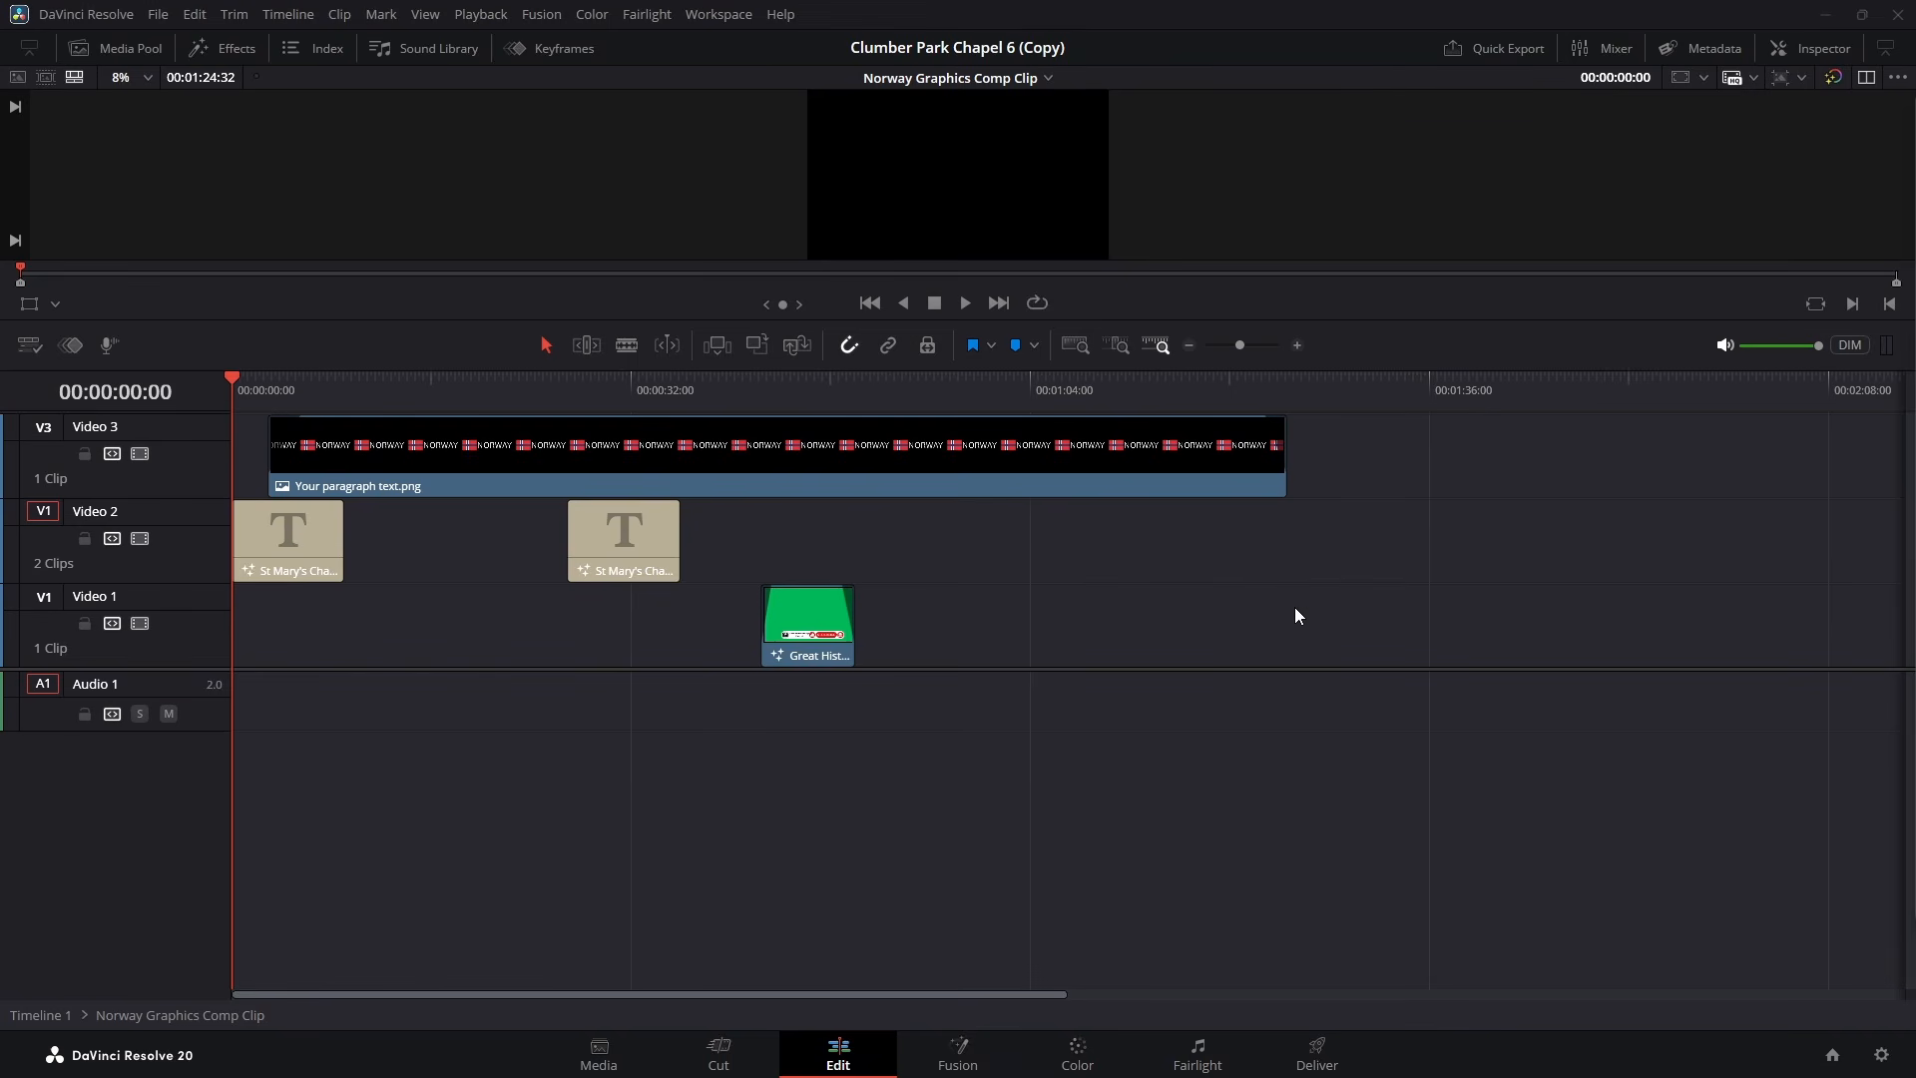
- Return to Timeline 1 and decompose Norway Graphics Comp Clip in place, using clips only
left_click(44, 1016)
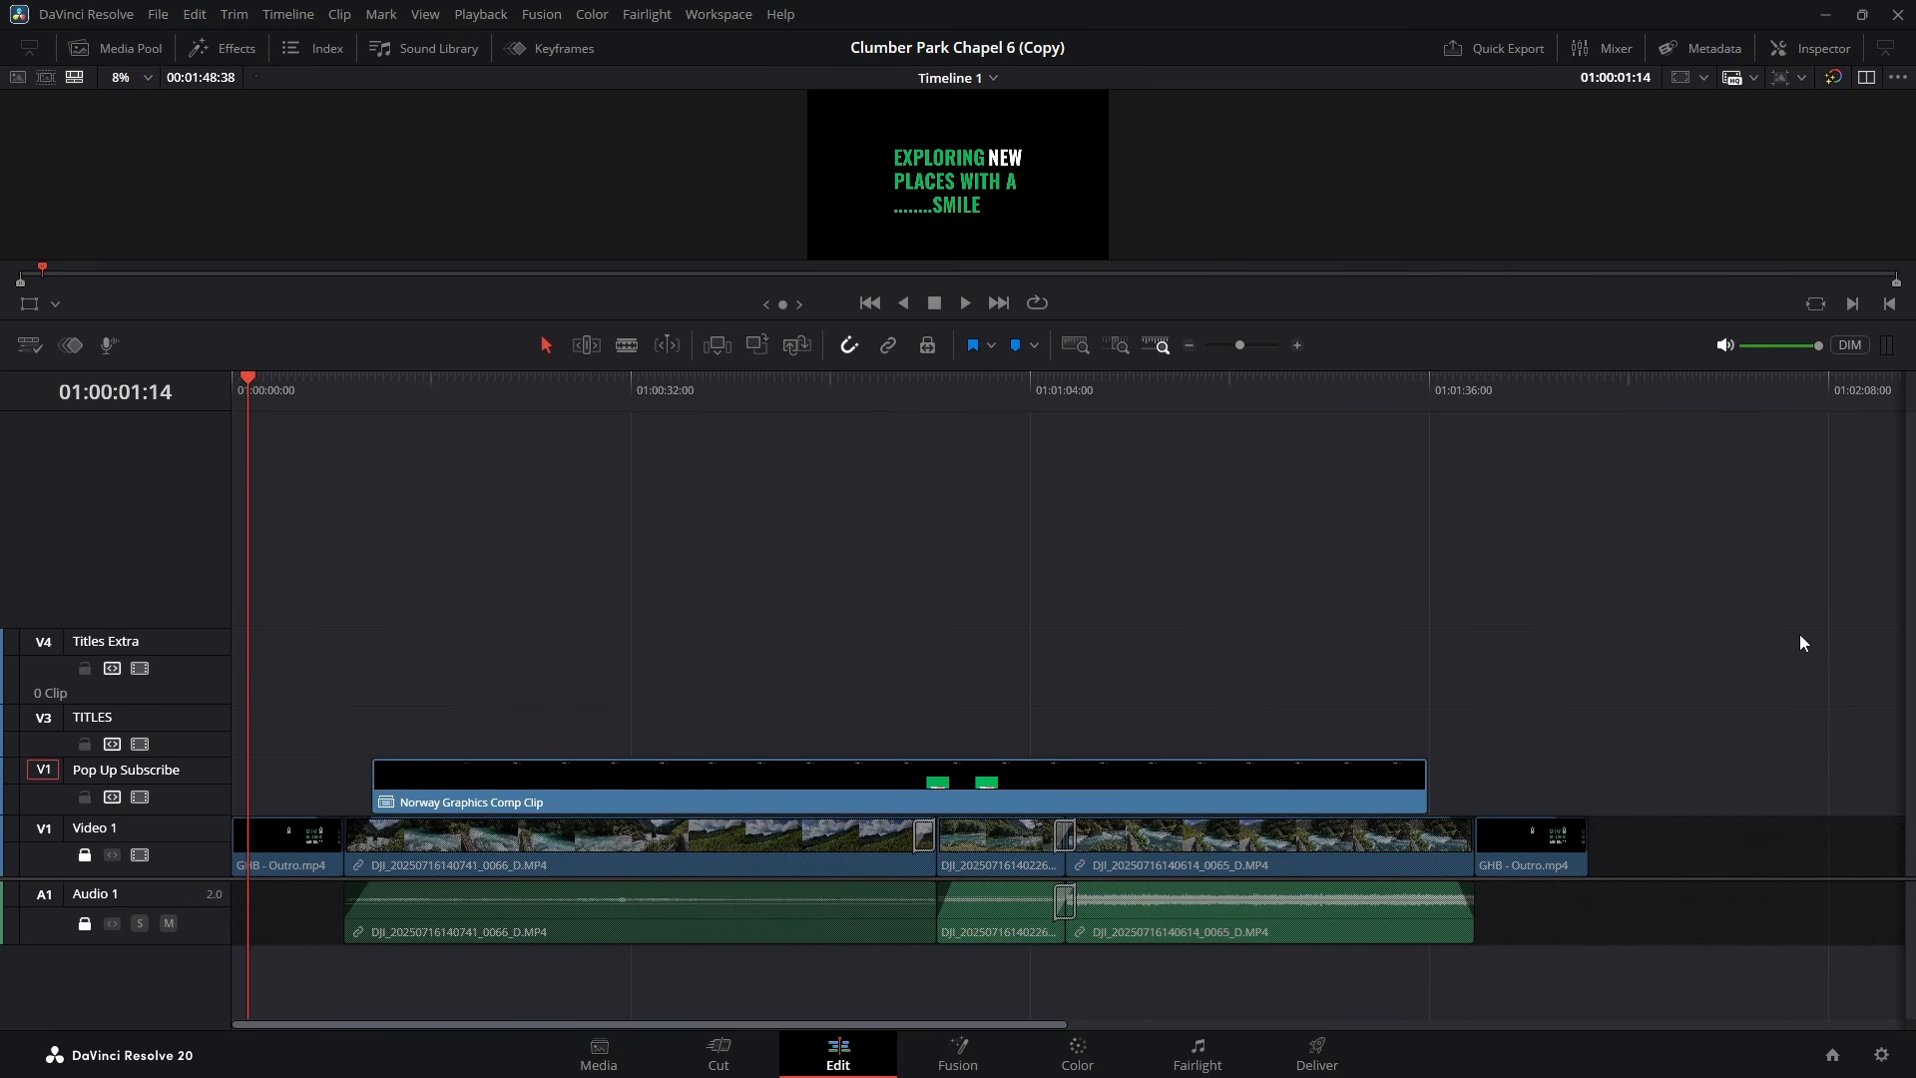
left_click_drag(1218, 325, 1216, 690)
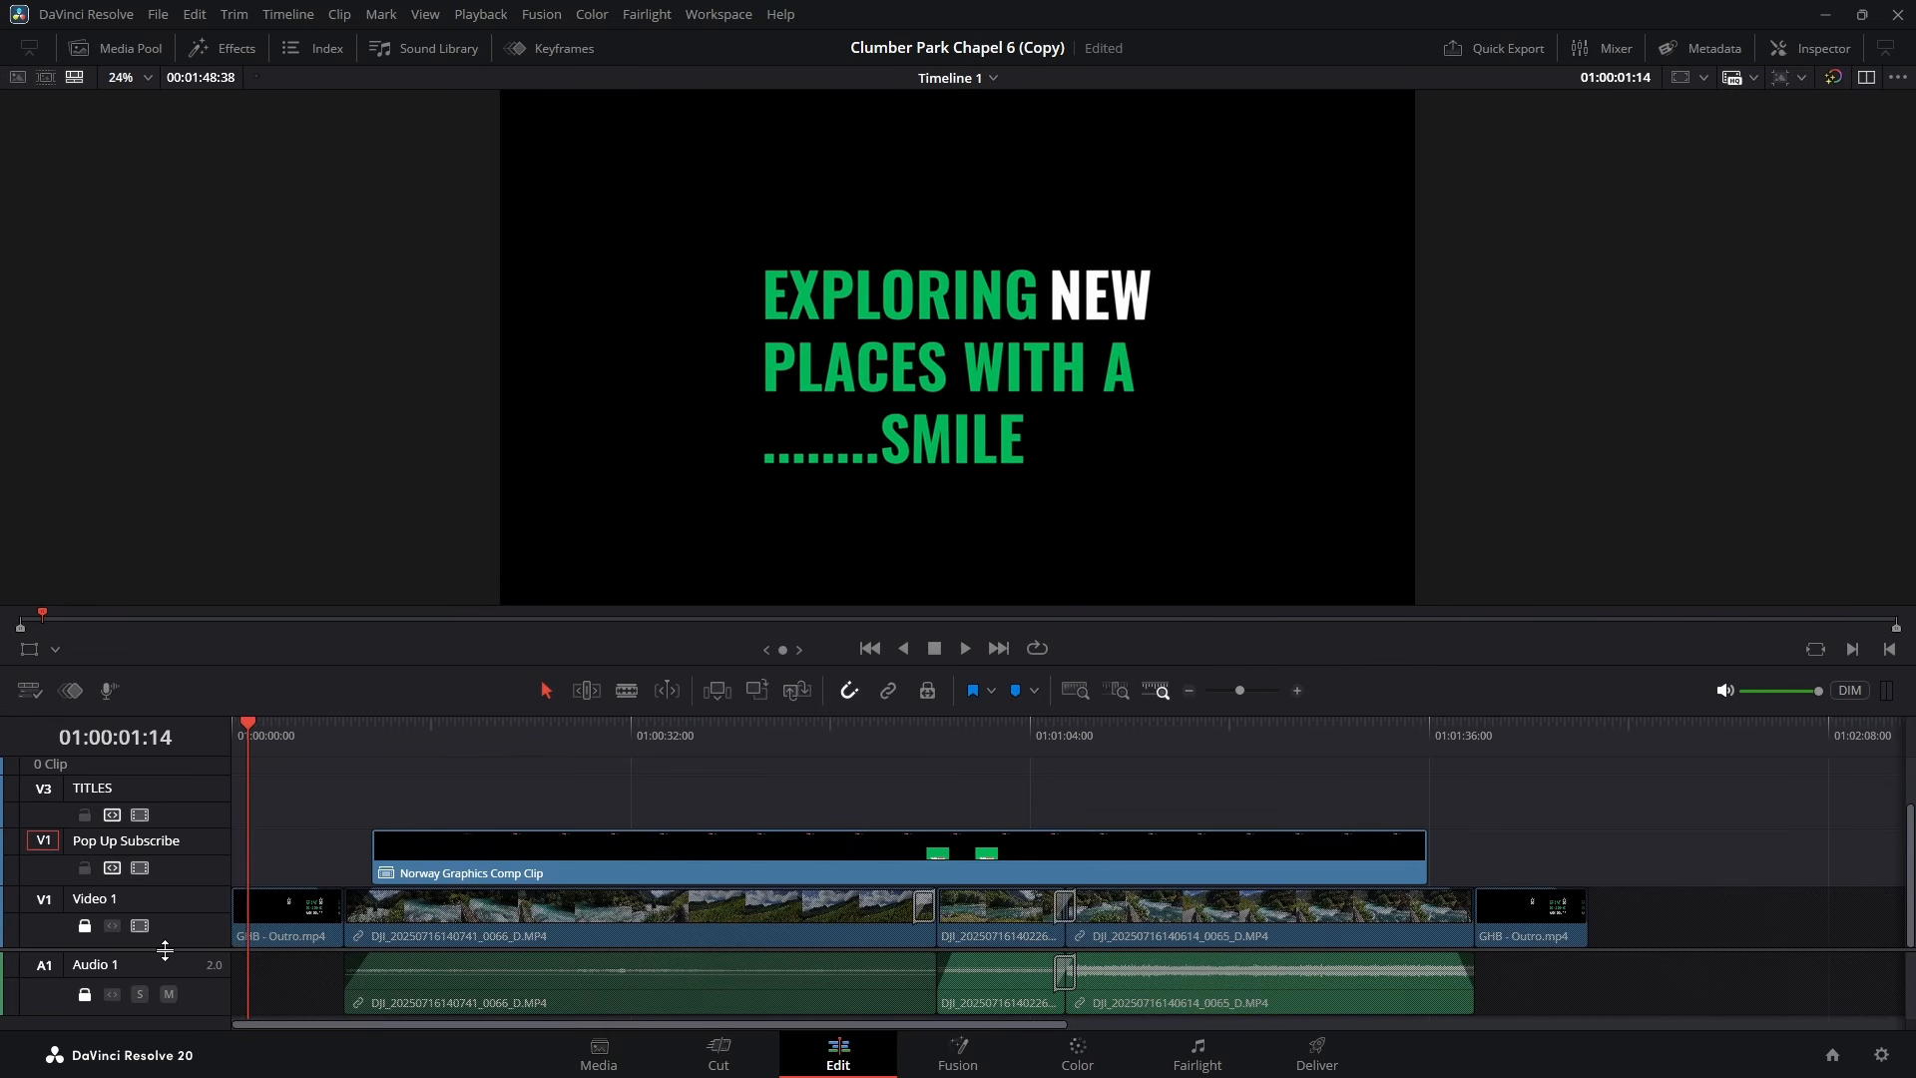
scroll(165, 950, "down", 3)
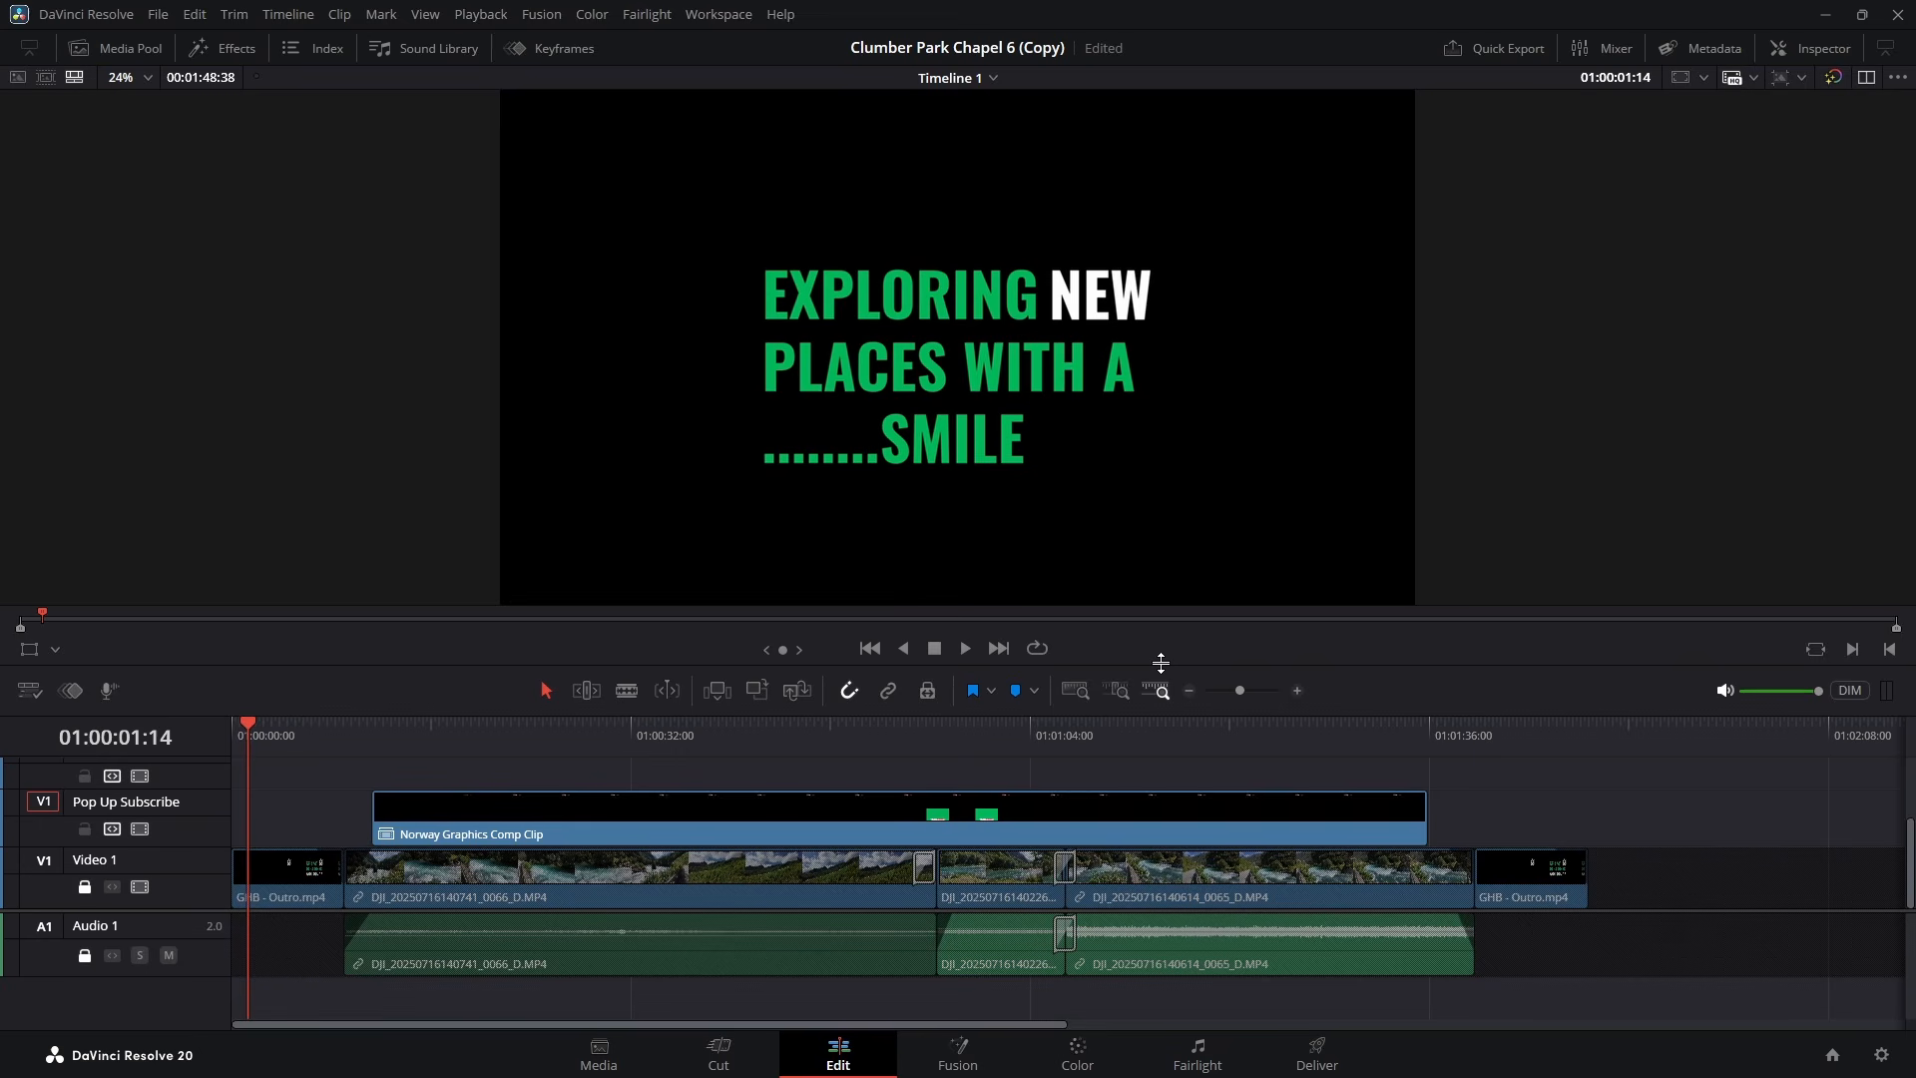
left_click_drag(1161, 663, 1201, 354)
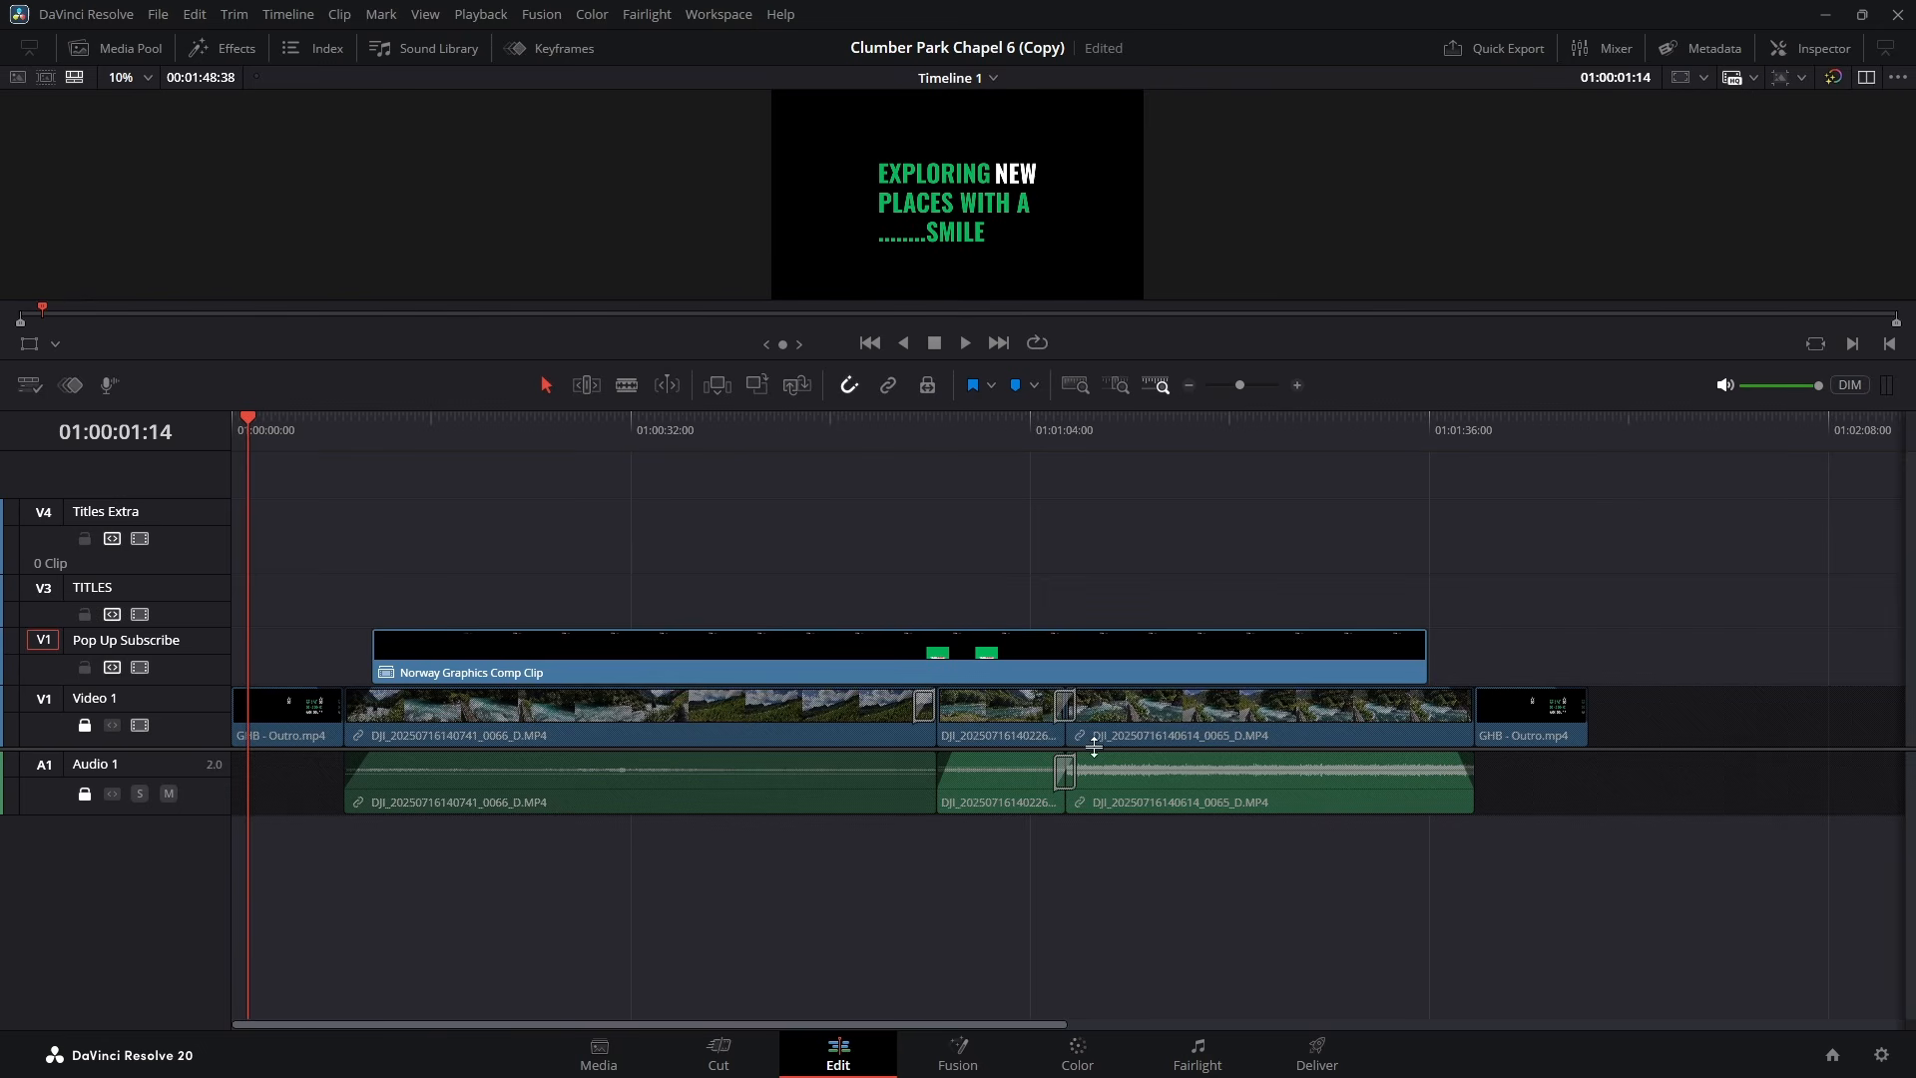
right_click(1114, 671)
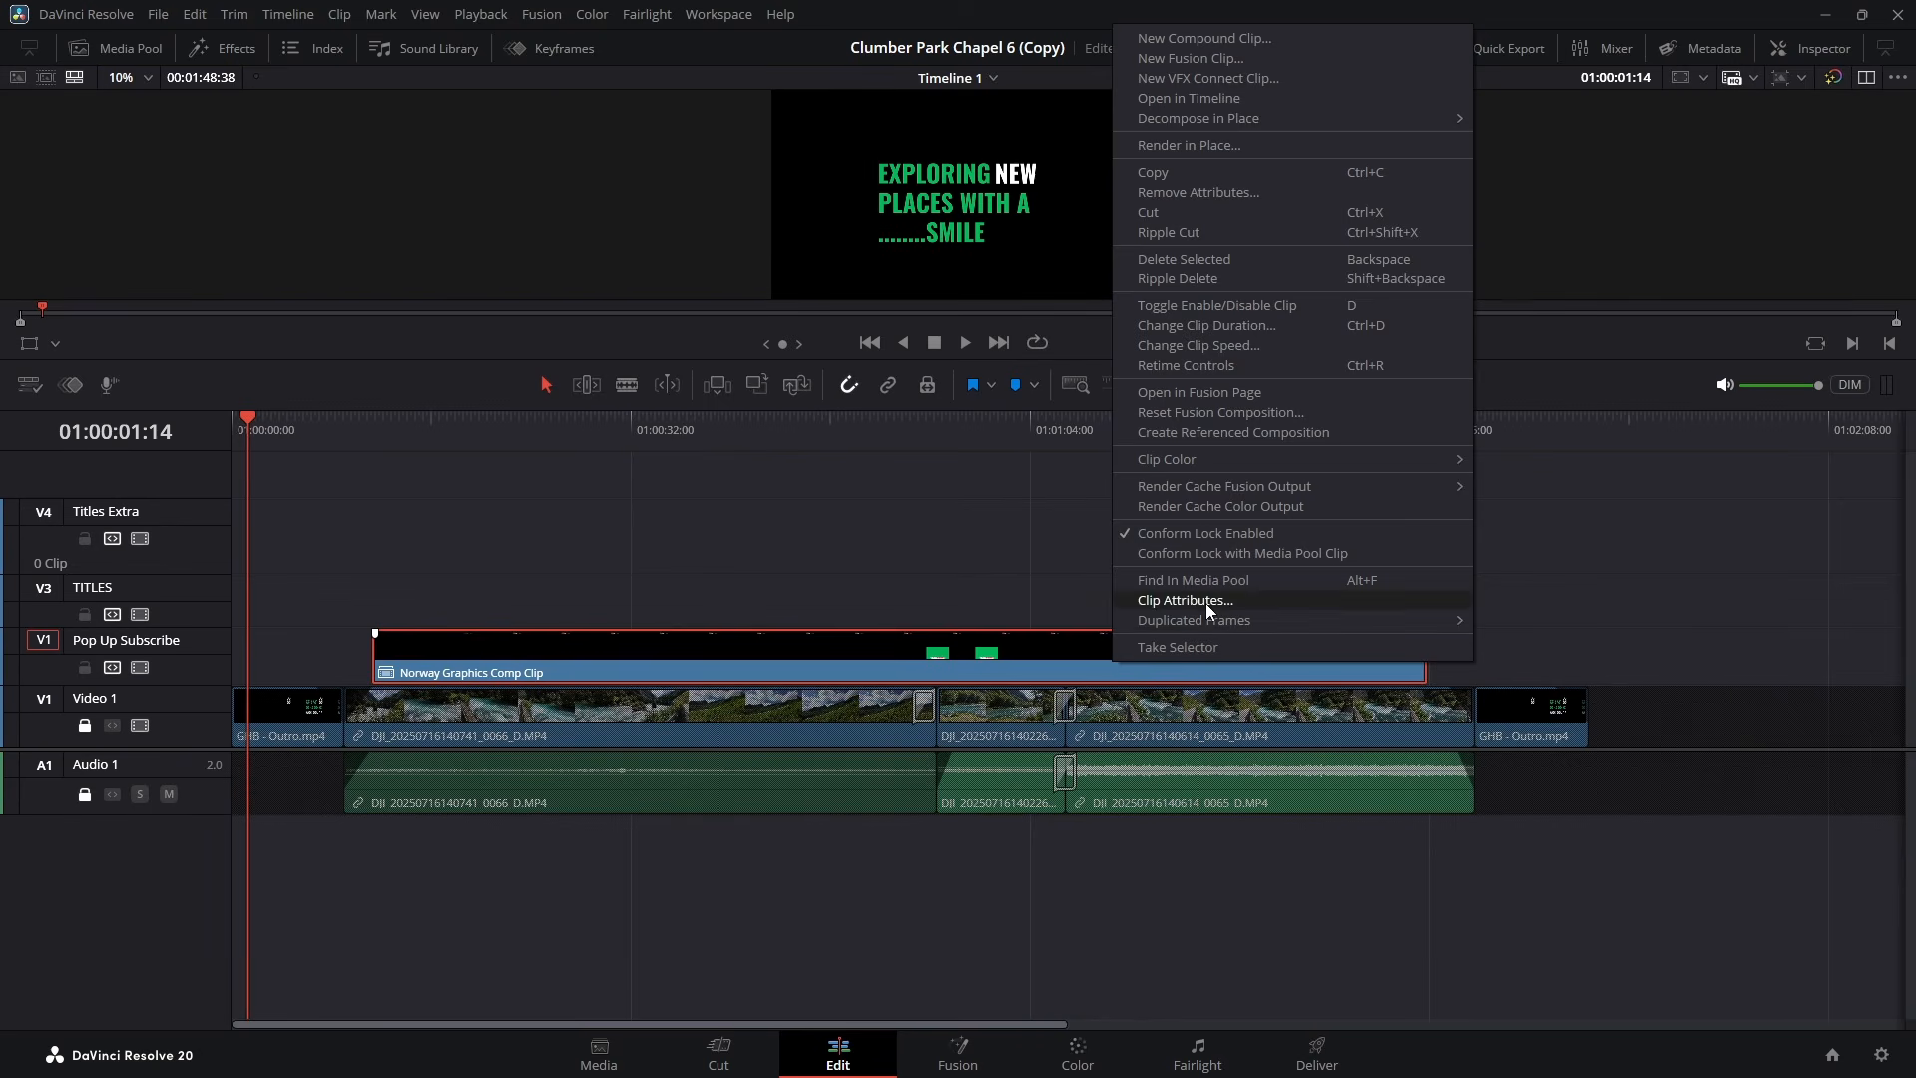
mouse_move(1267, 117)
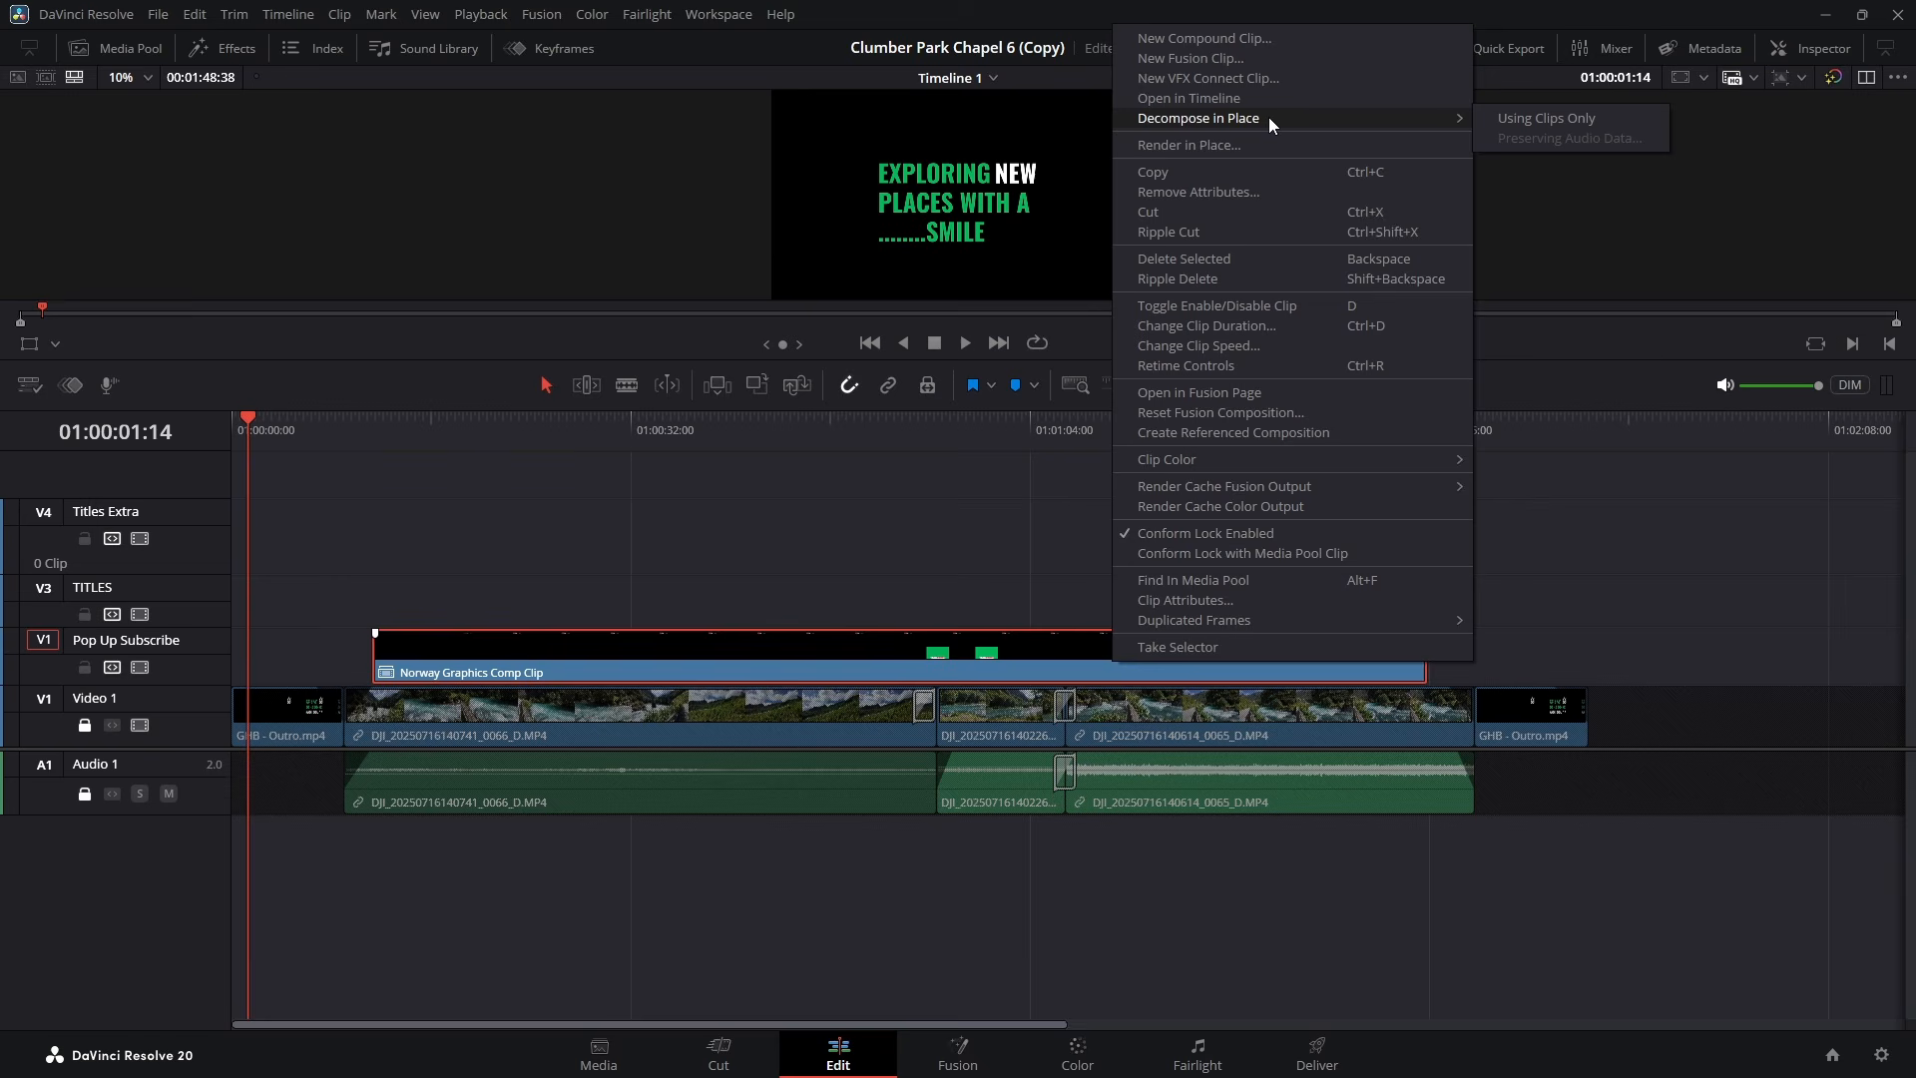
left_click(1525, 118)
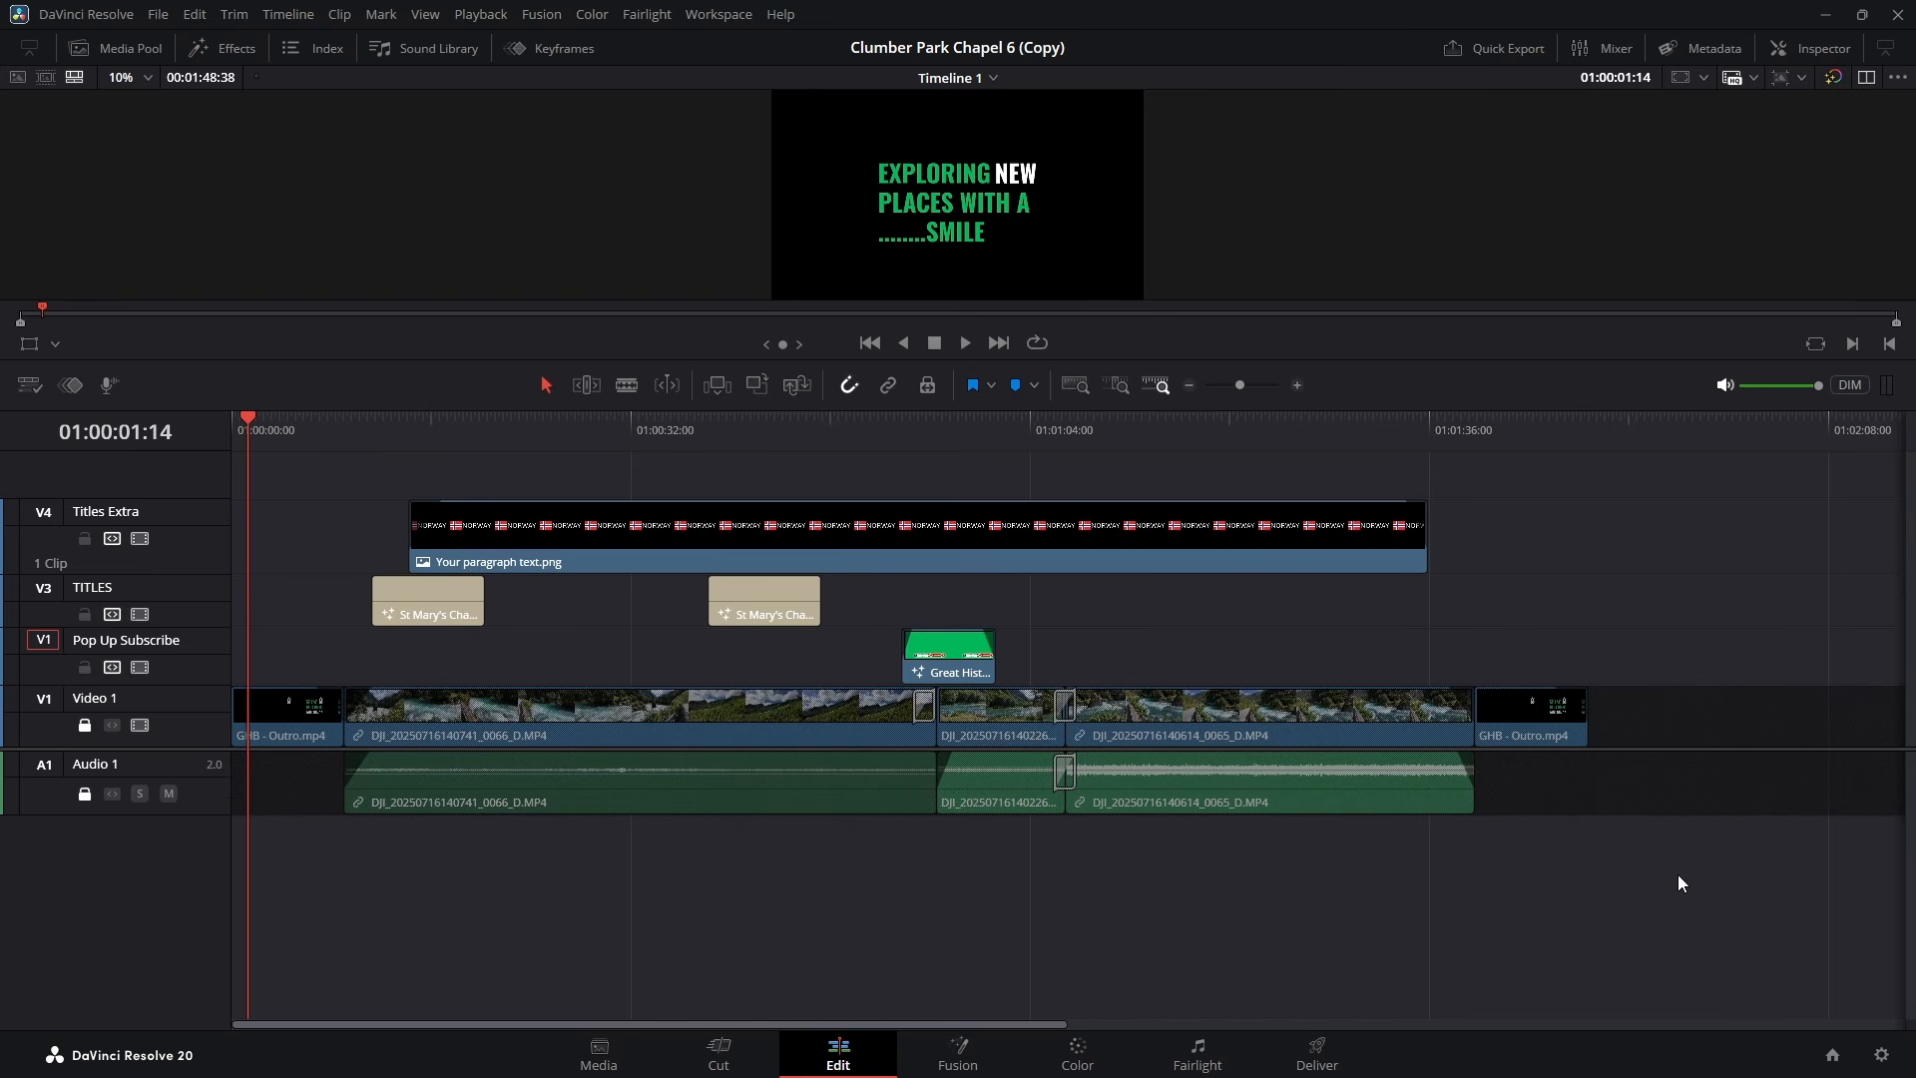
- Unlock the Video 1 and Audio 1 tracks and combine every clip on the timeline into a compound clip named Norway All
left_click(85, 725)
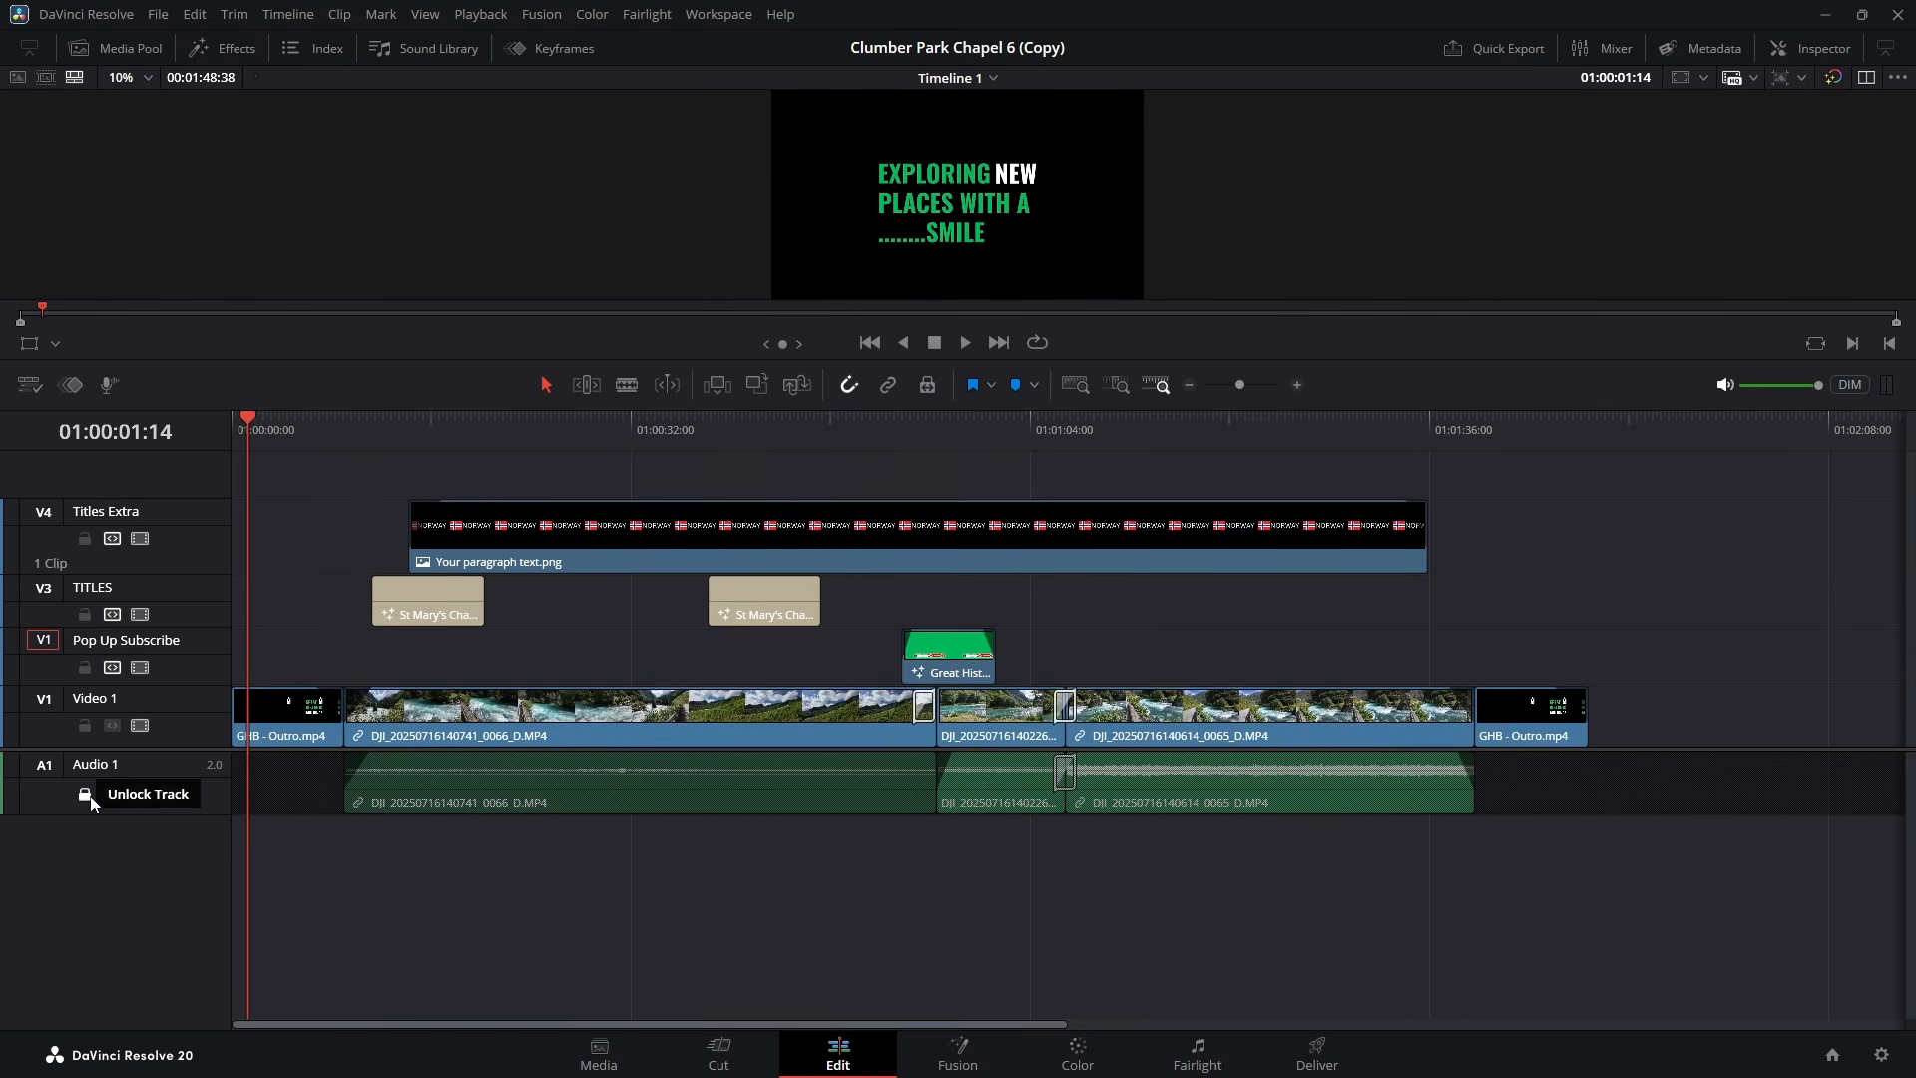
left_click(85, 794)
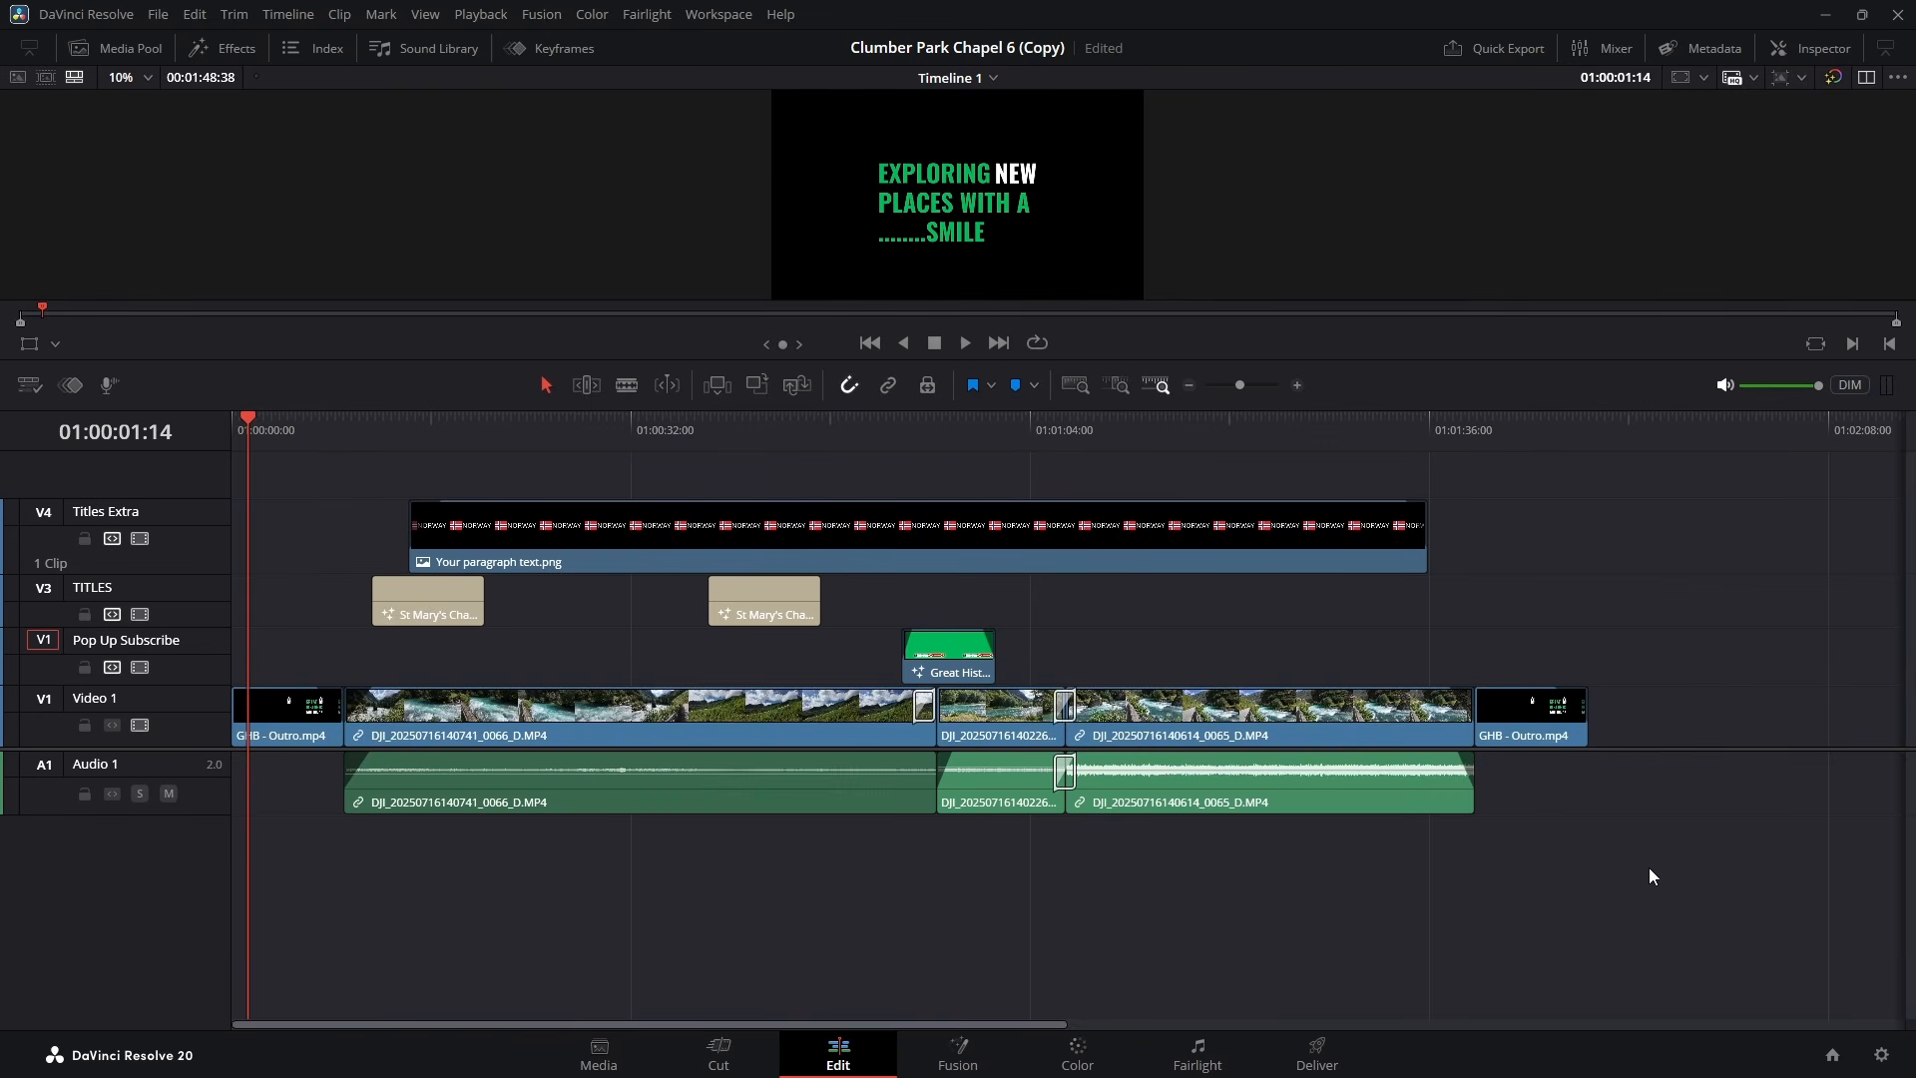
left_click_drag(1679, 854, 288, 503)
left_click(710, 910)
left_click(319, 714)
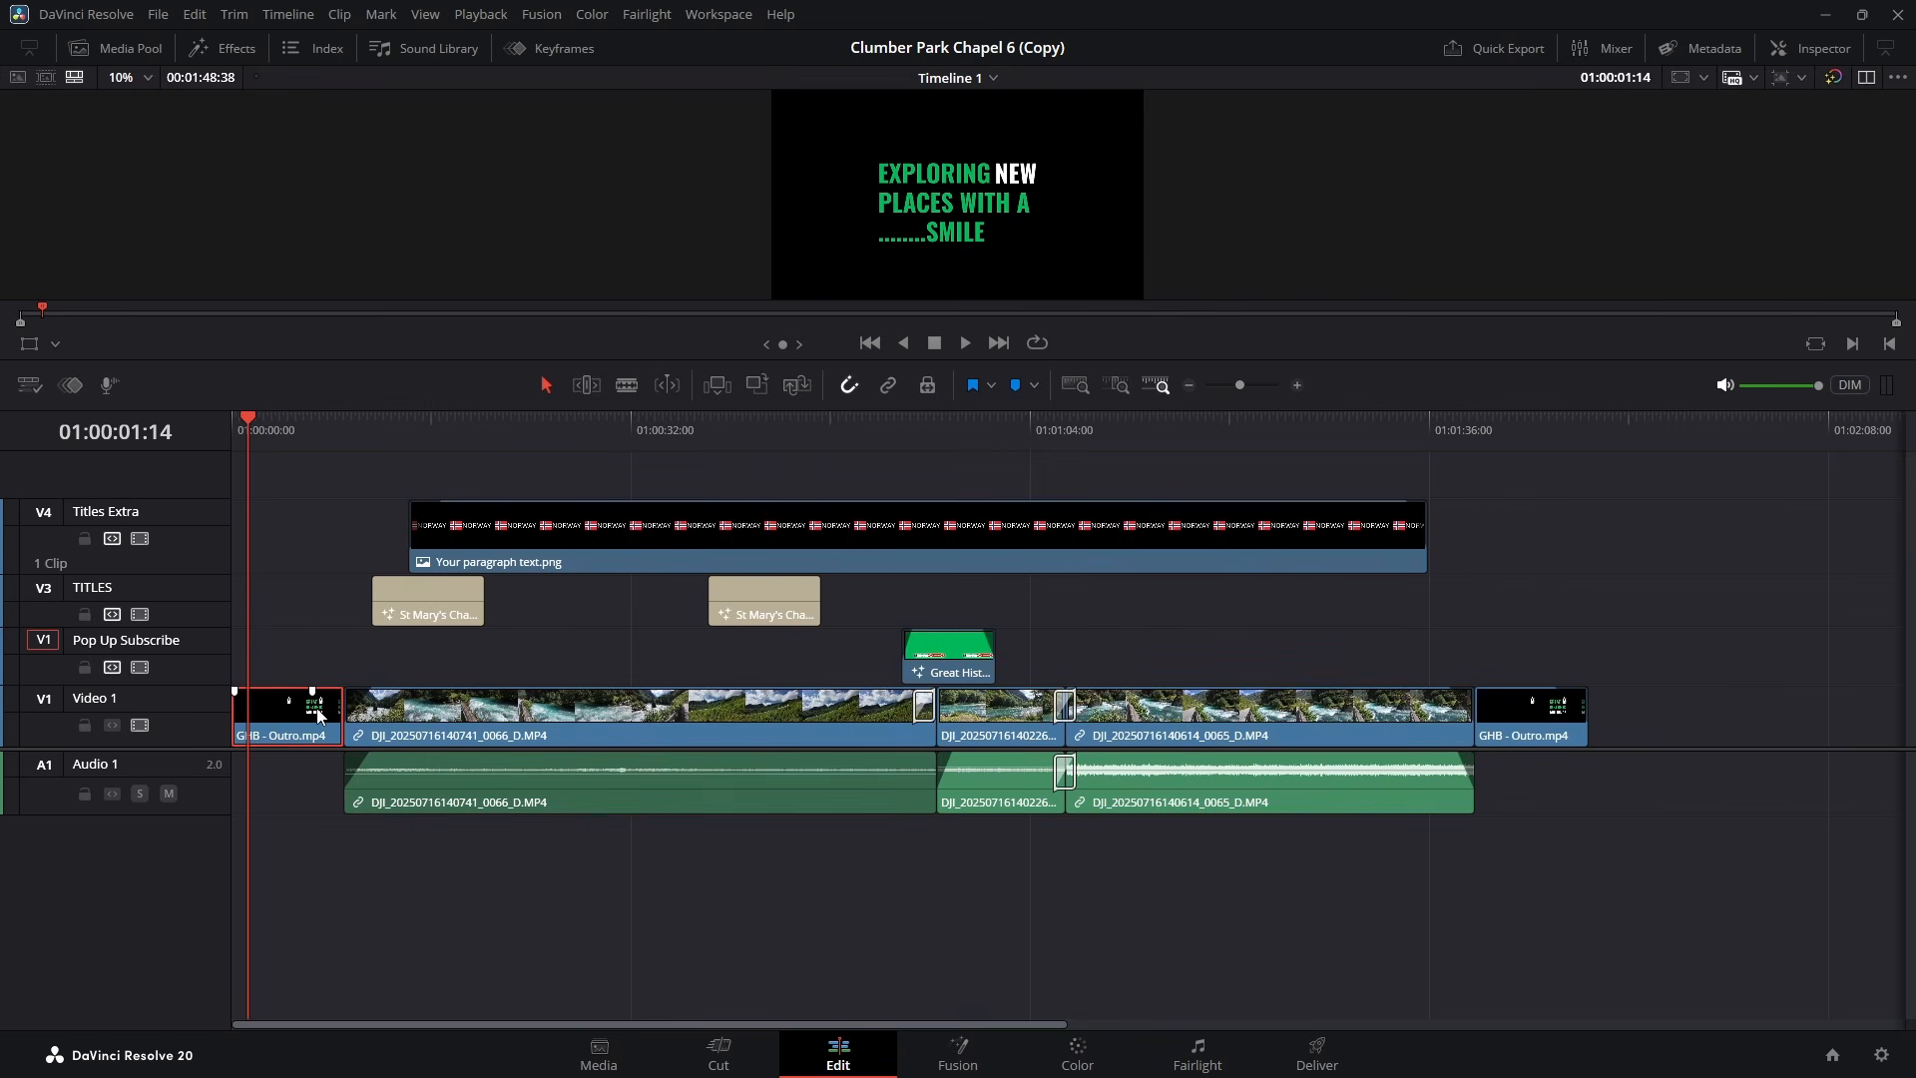
key("ctrl+a")
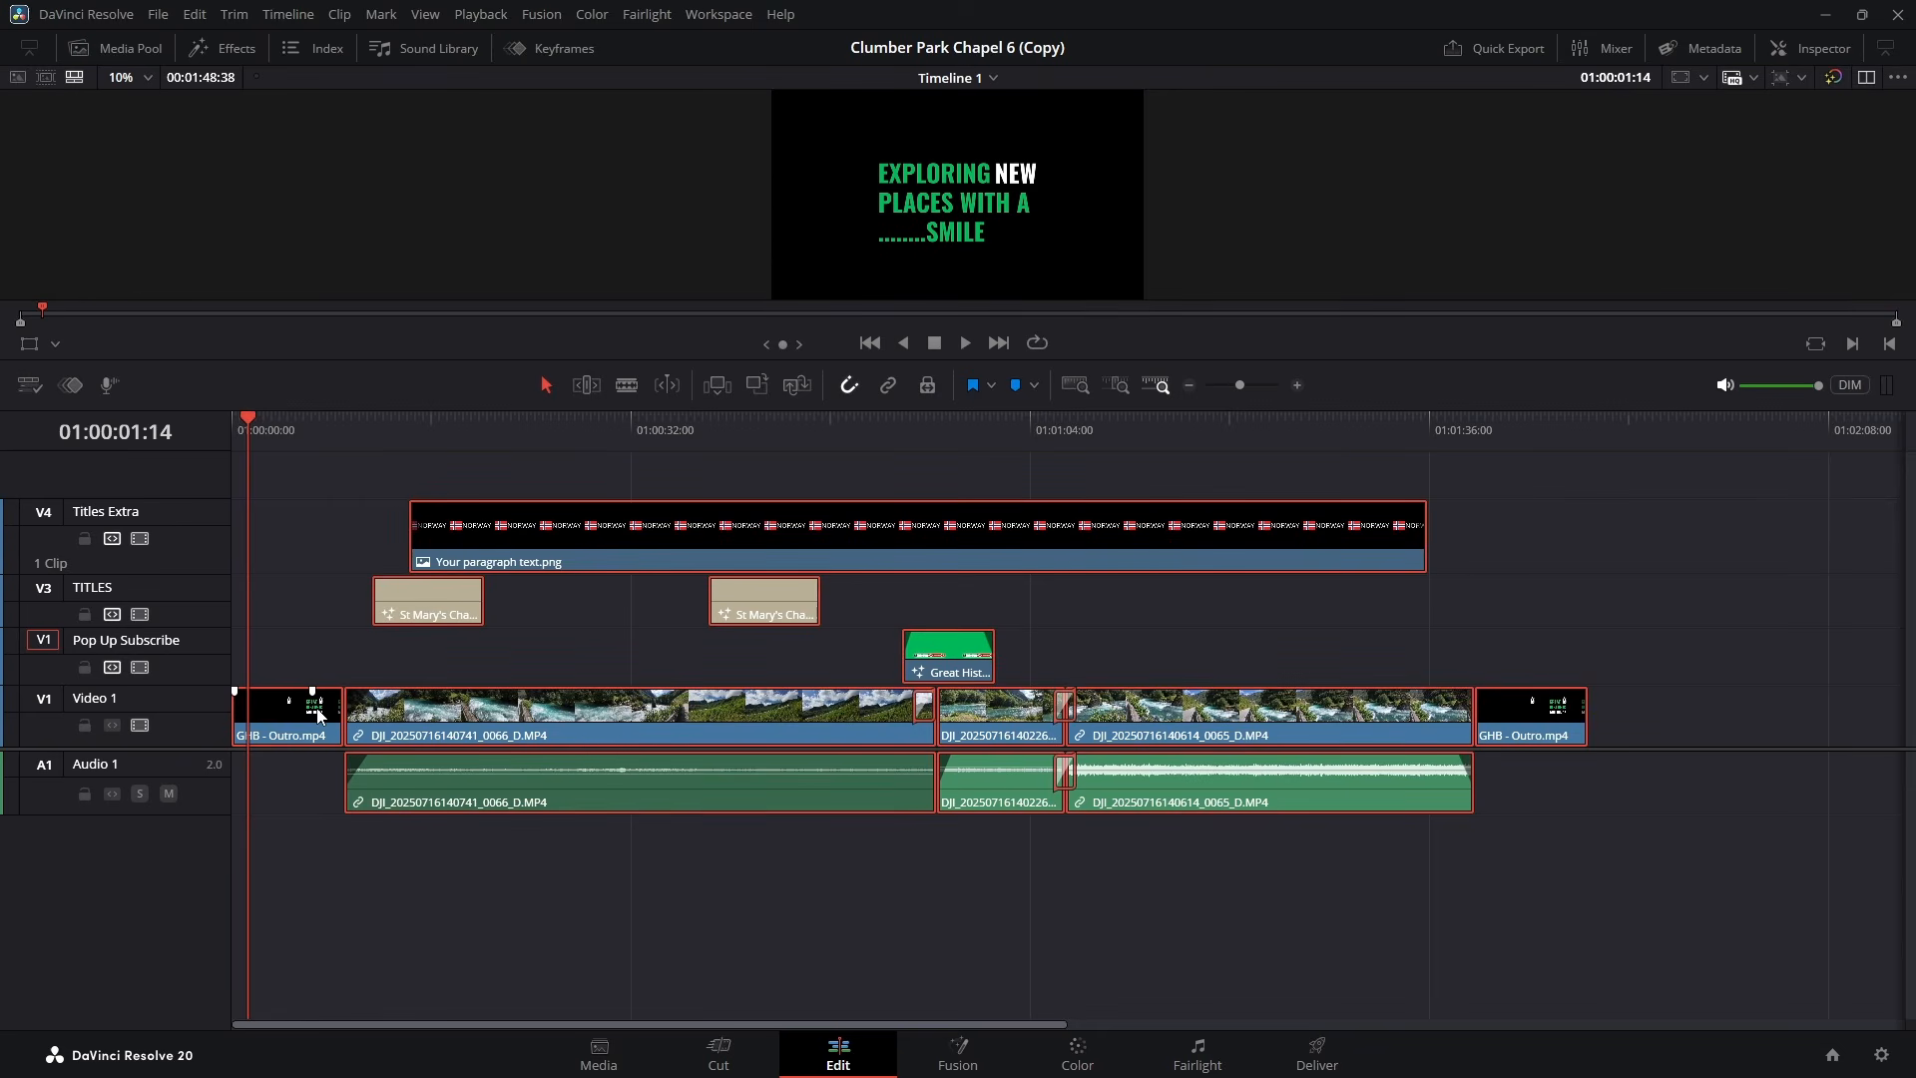
right_click(623, 563)
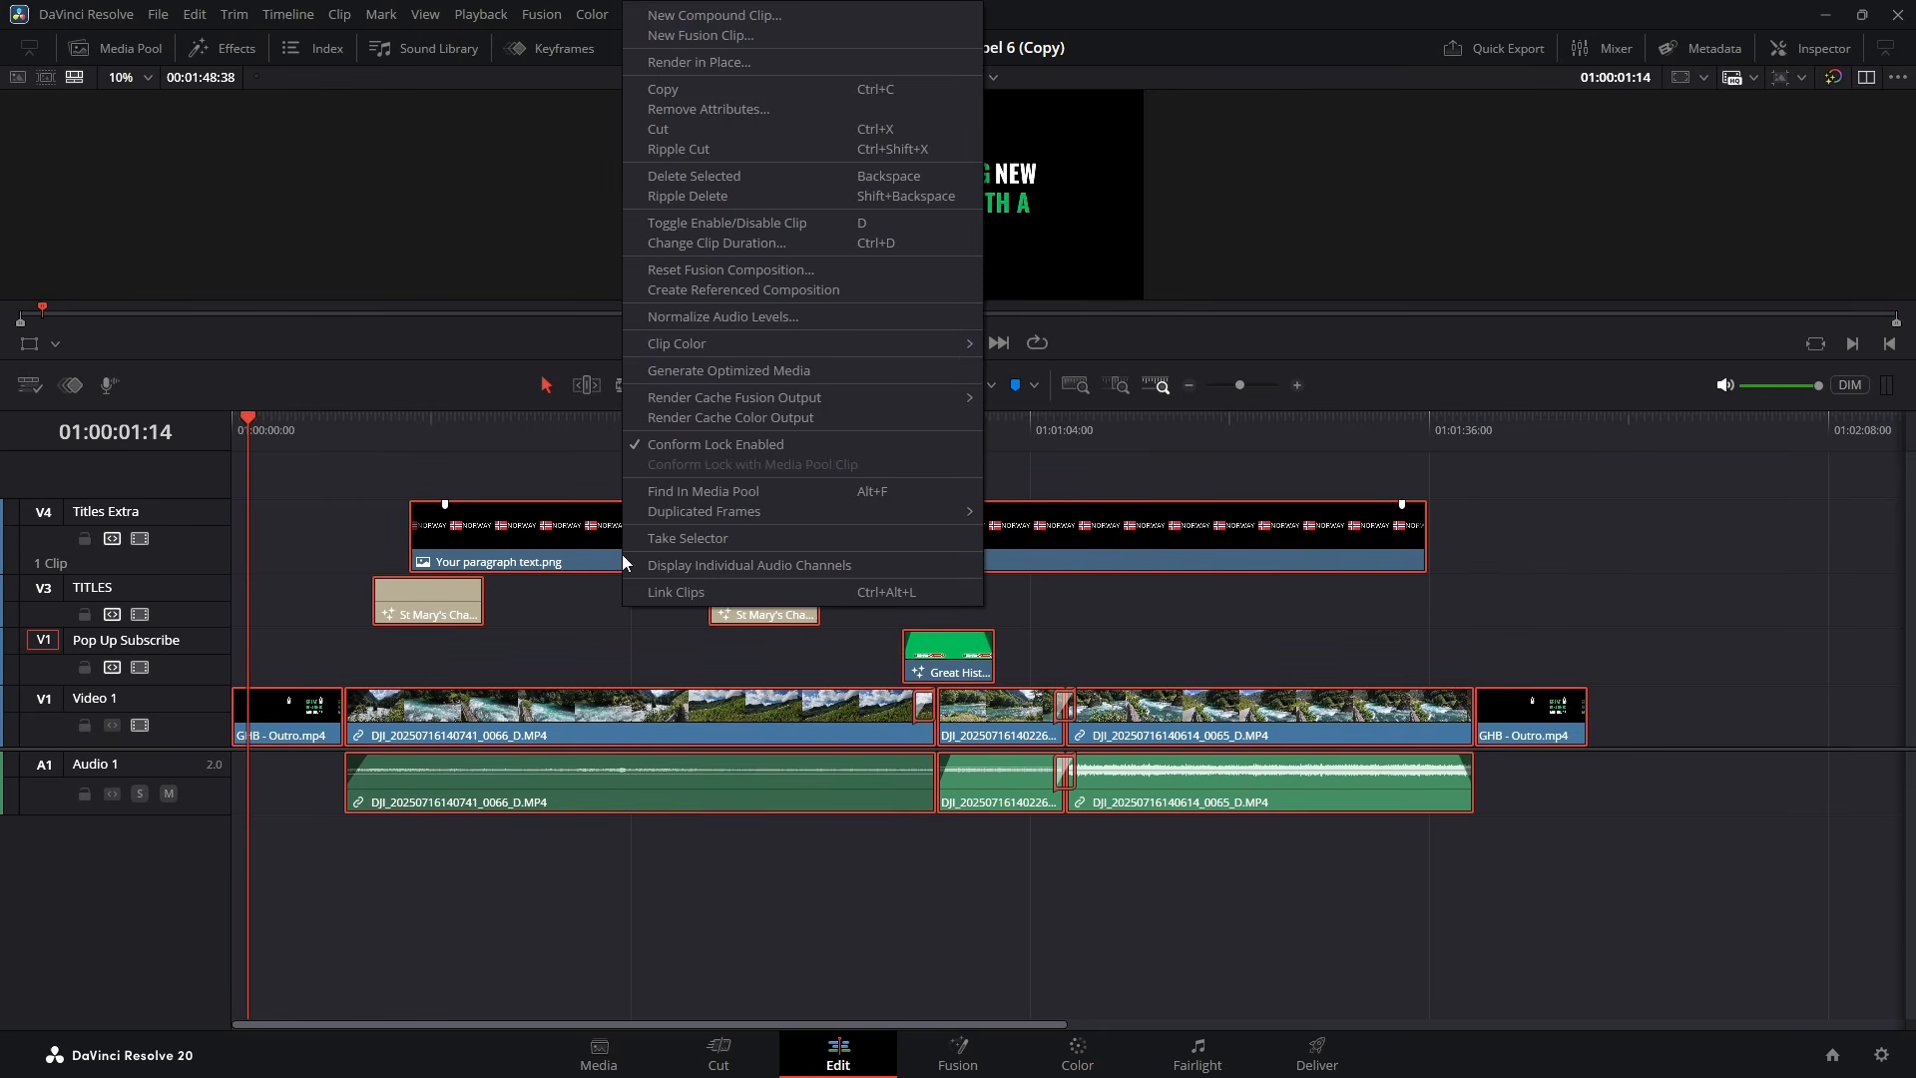
left_click(771, 22)
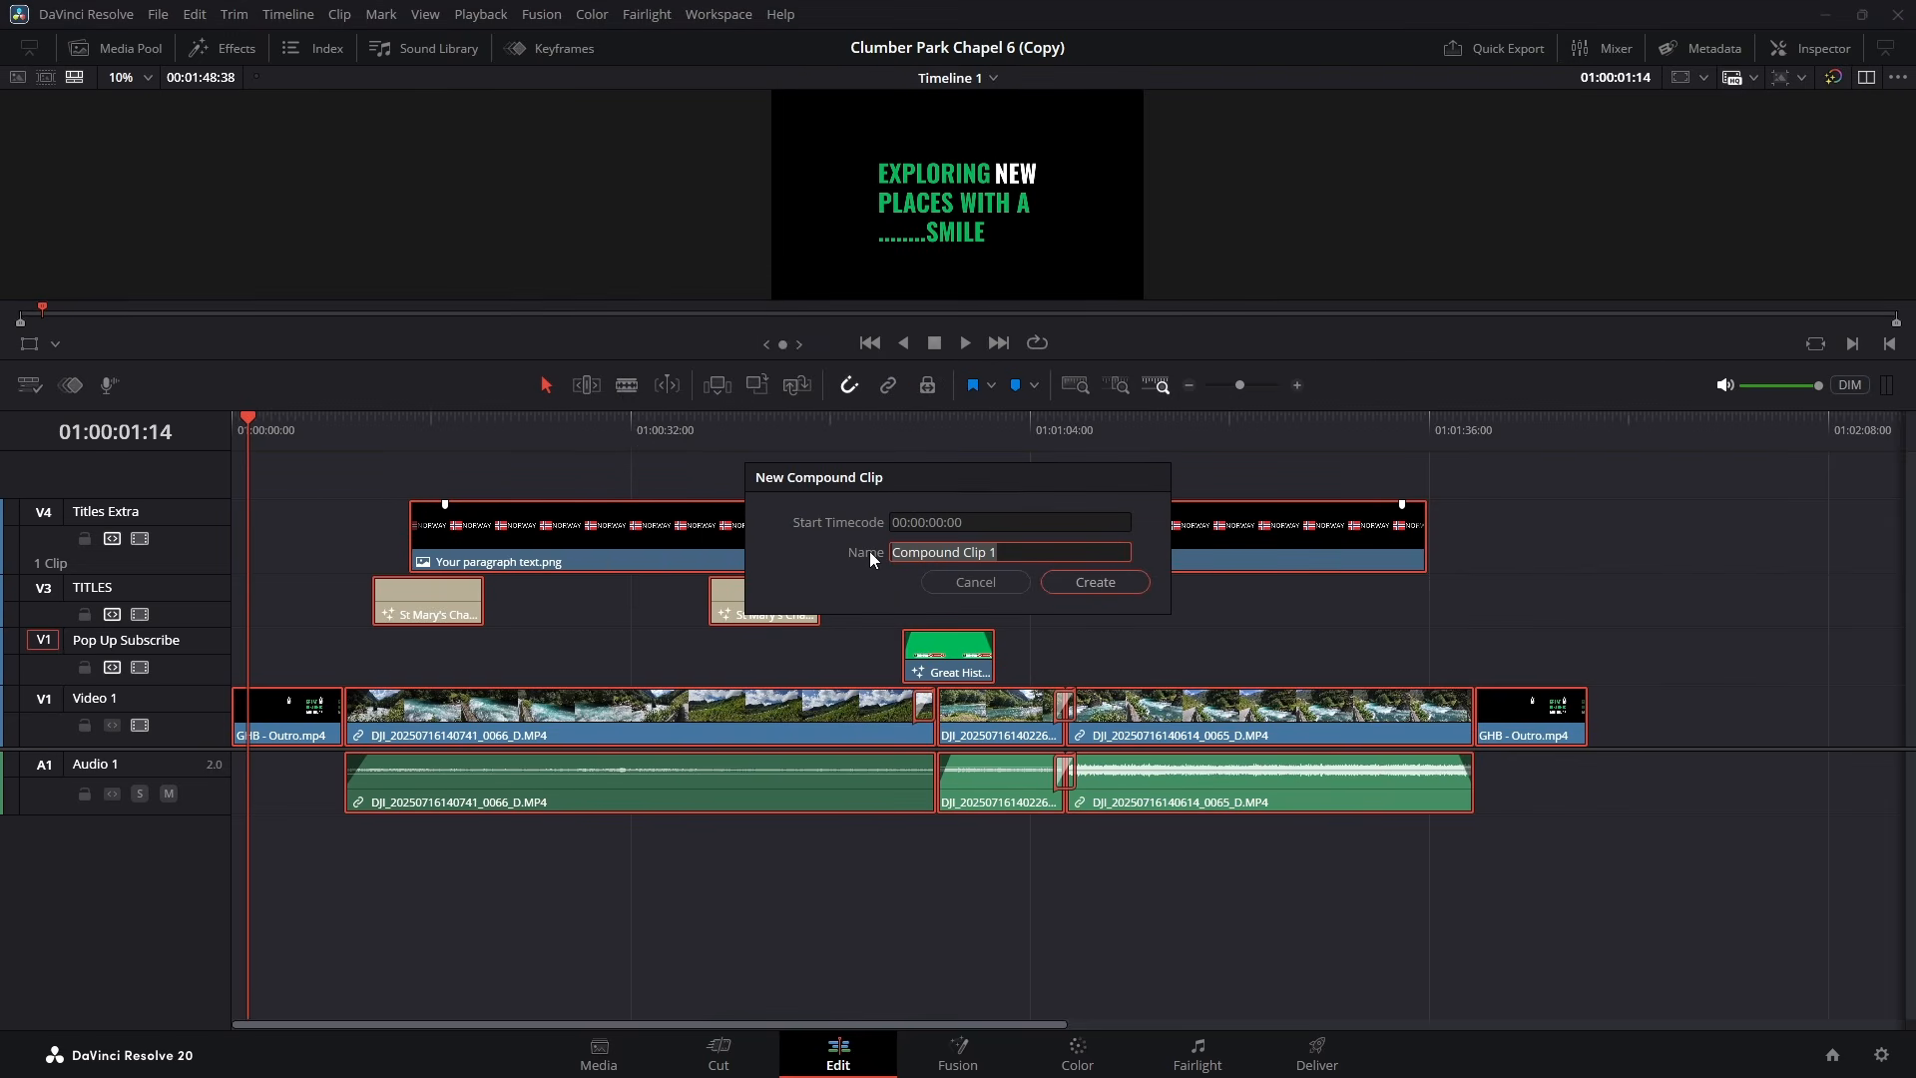
type("Norway All")
left_click(1097, 583)
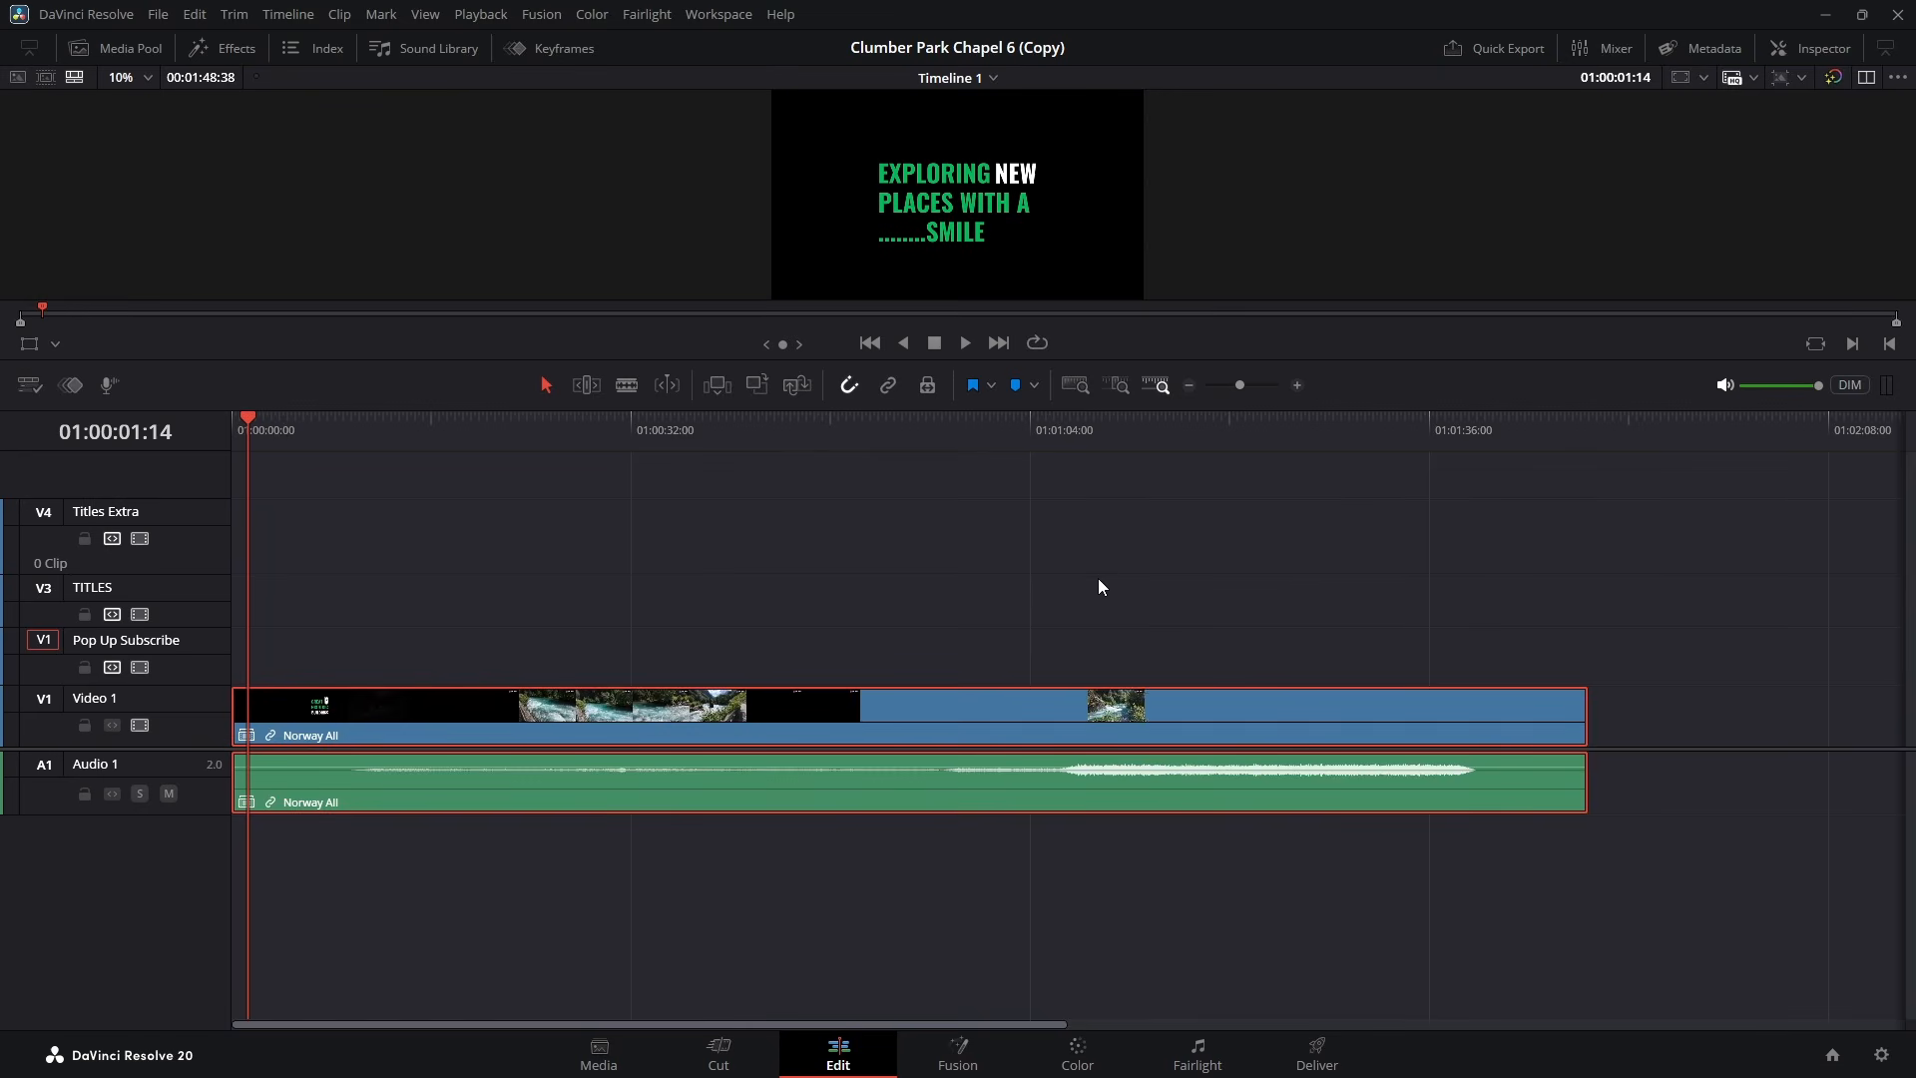
- Play the Norway All compound clip from the start, and check the section around the subscribe pop-up
left_click_drag(255, 420, 231, 427)
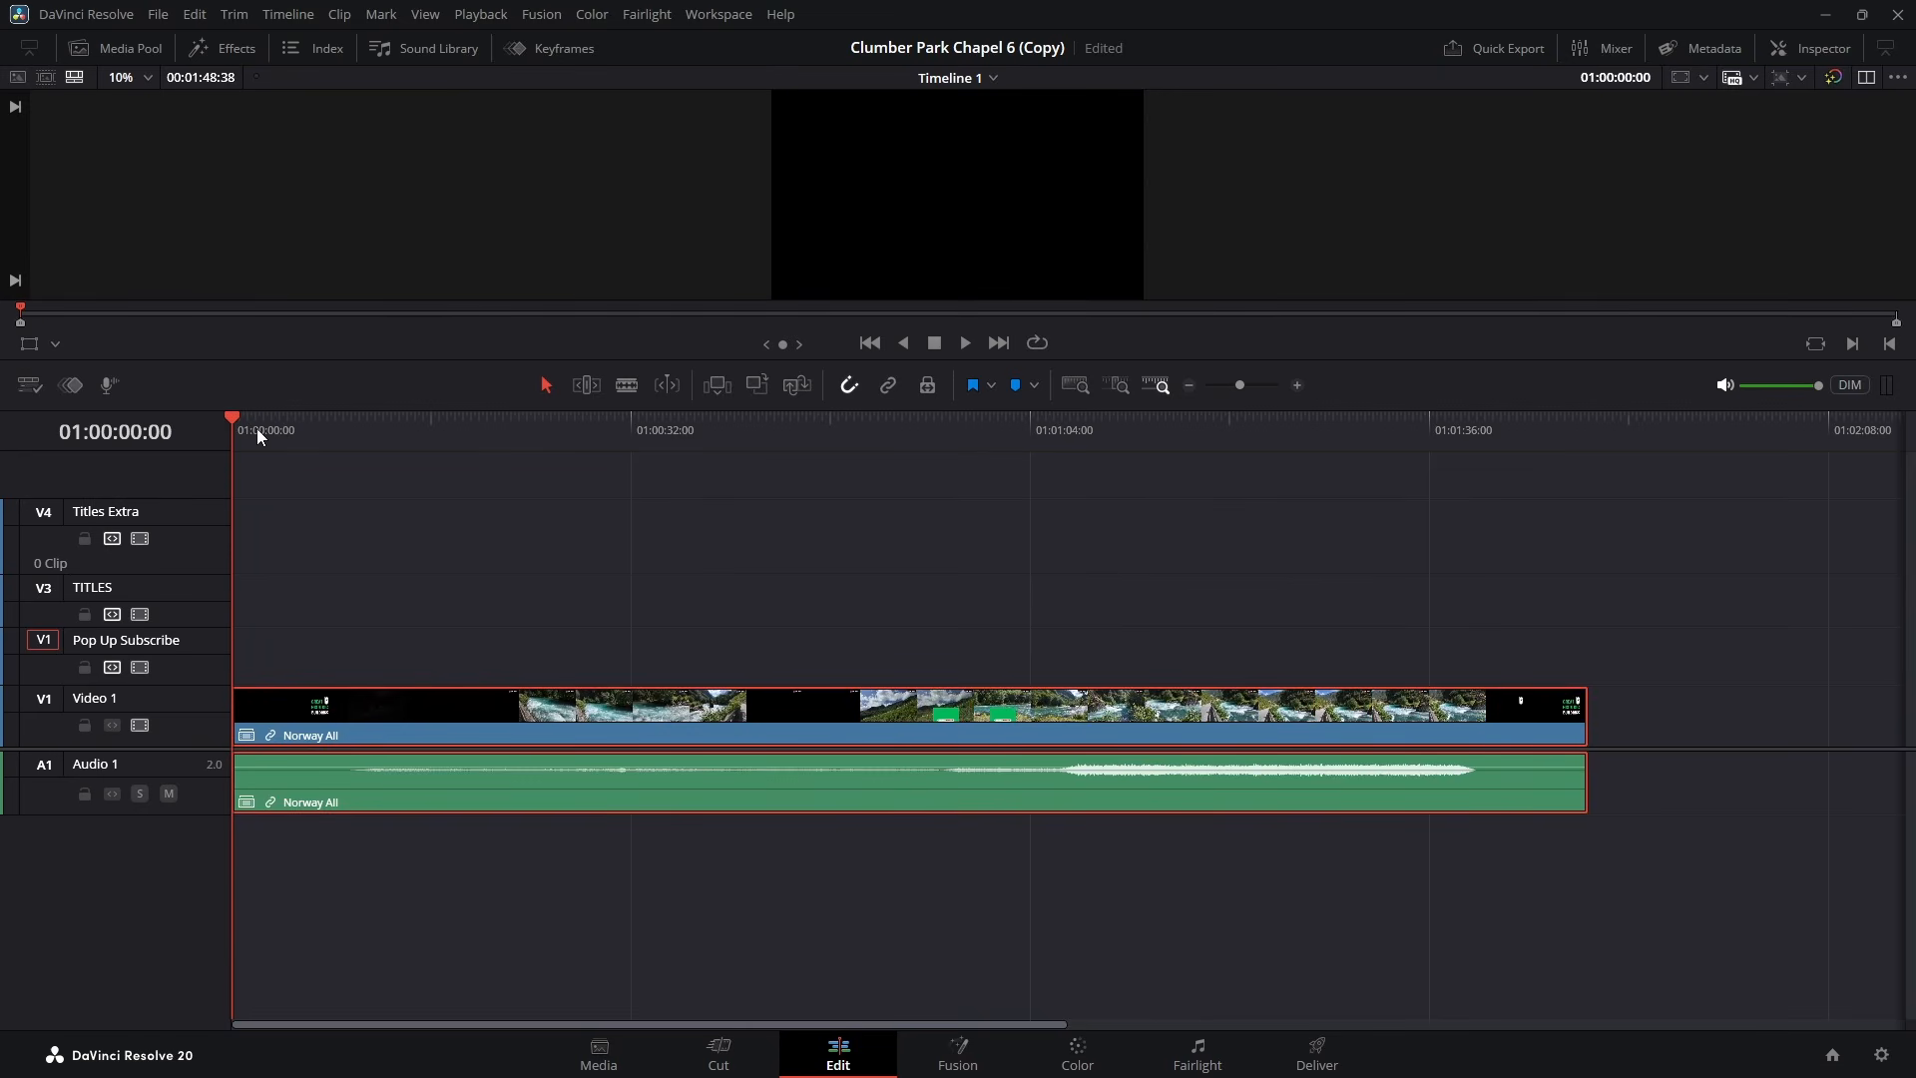
left_click(965, 344)
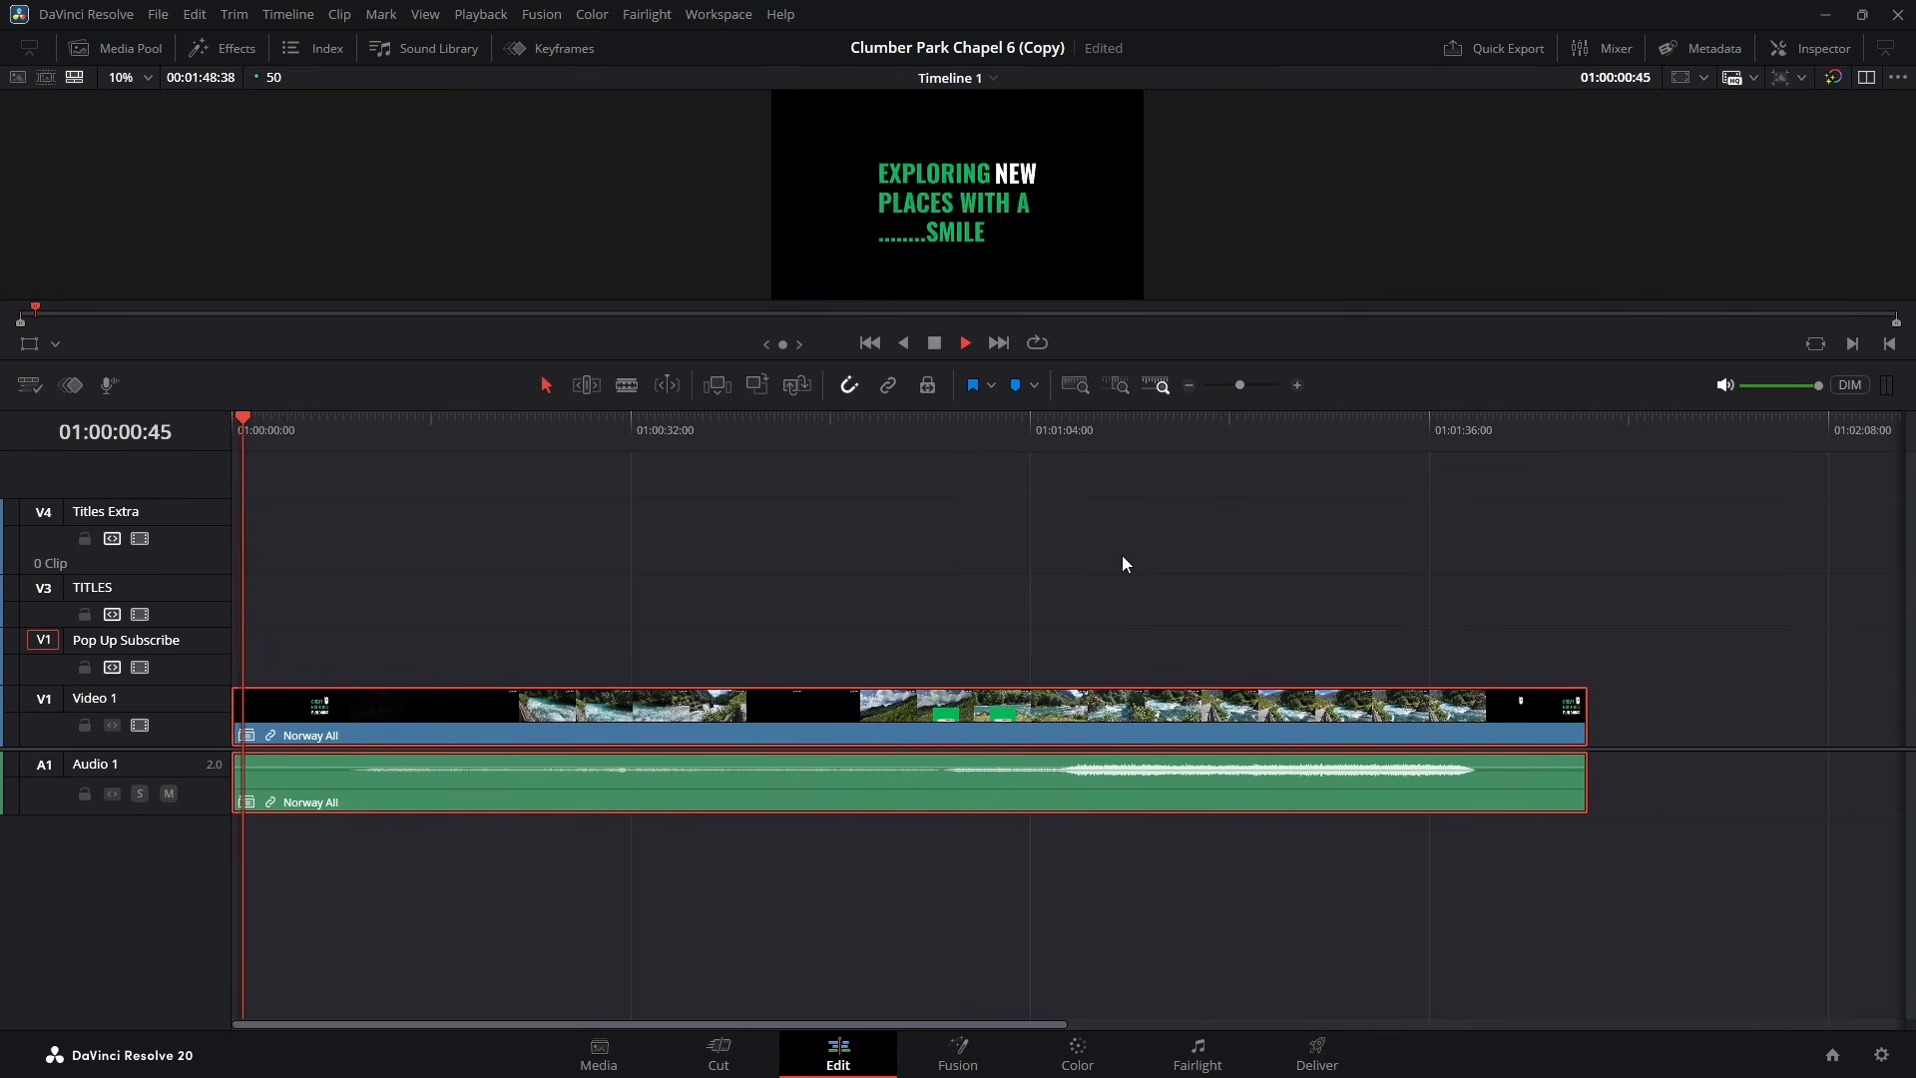
left_click_drag(1145, 359, 1143, 557)
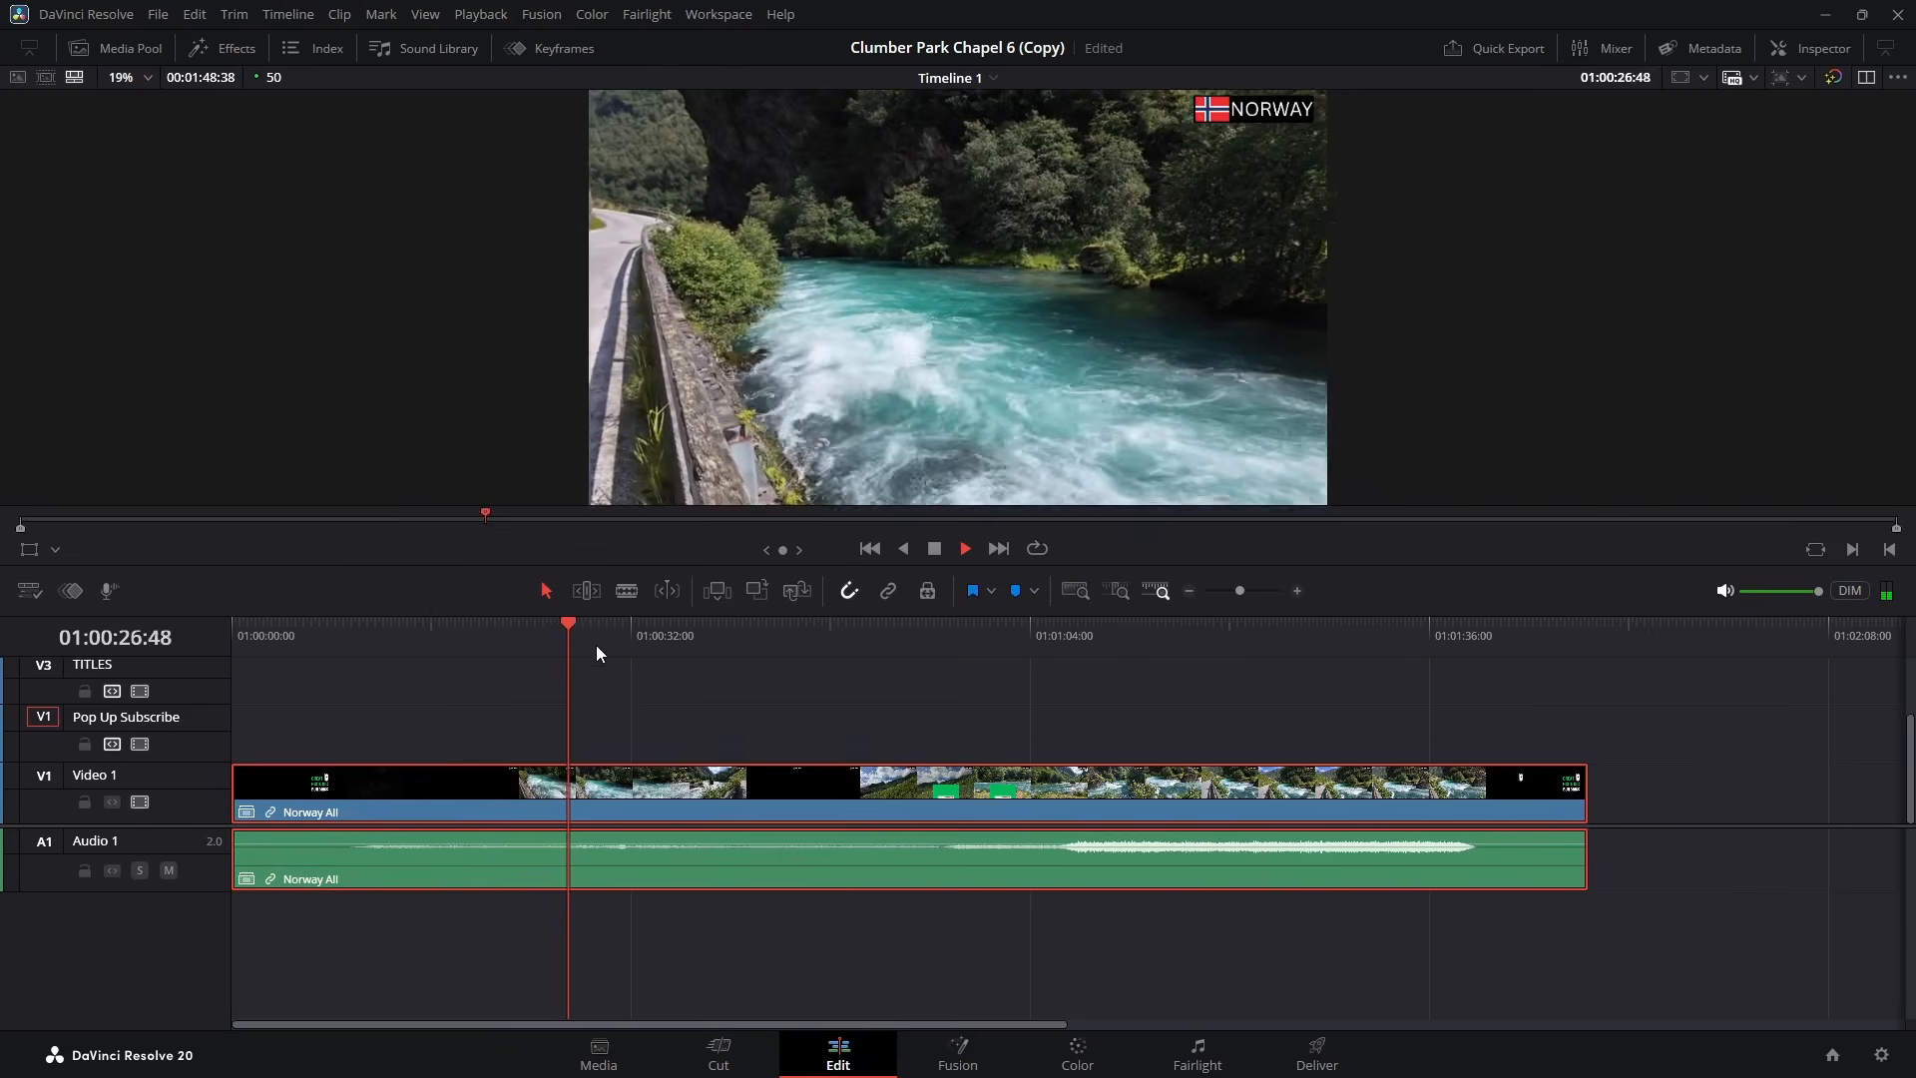
left_click_drag(579, 625, 968, 656)
left_click(964, 548)
left_click(938, 546)
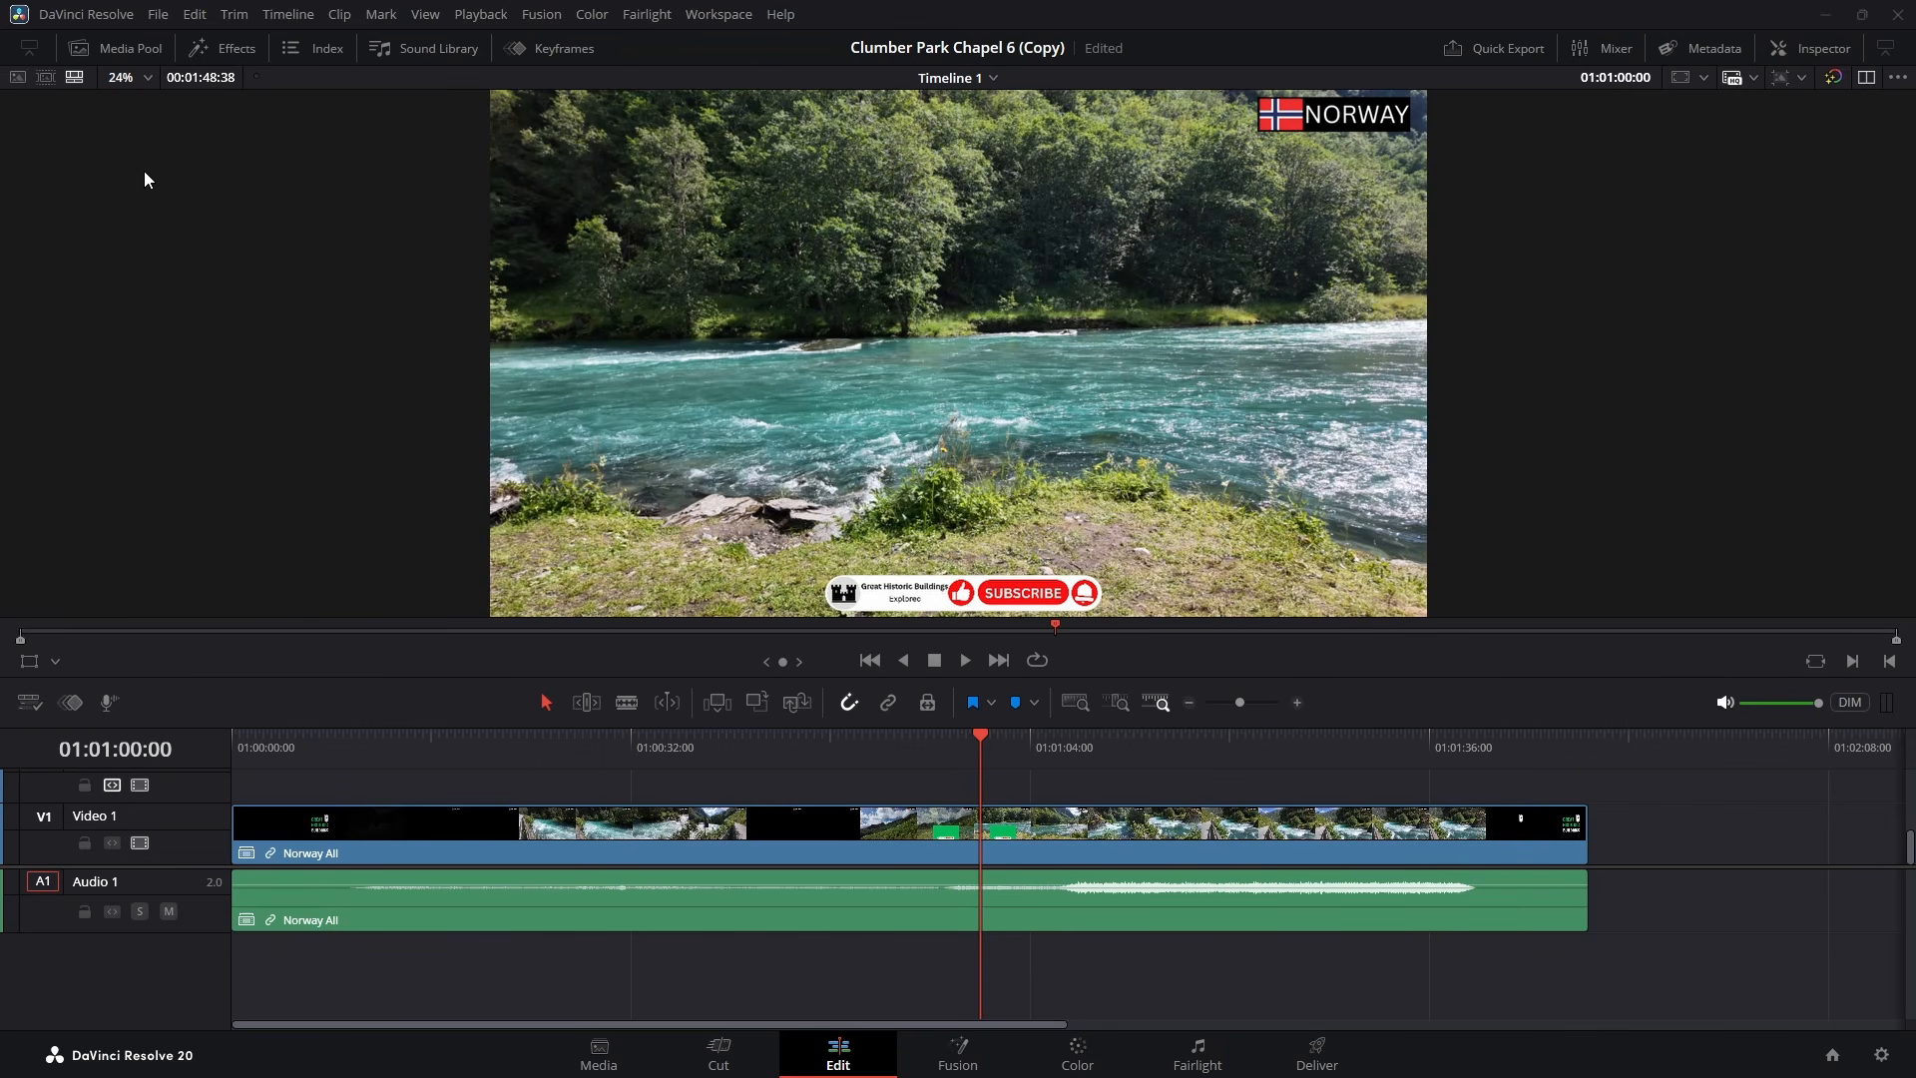
- Add the Night Snow music from the Sound bin on a new audio track below Norway All, starting about 7 seconds in
left_click(128, 47)
left_click(389, 157)
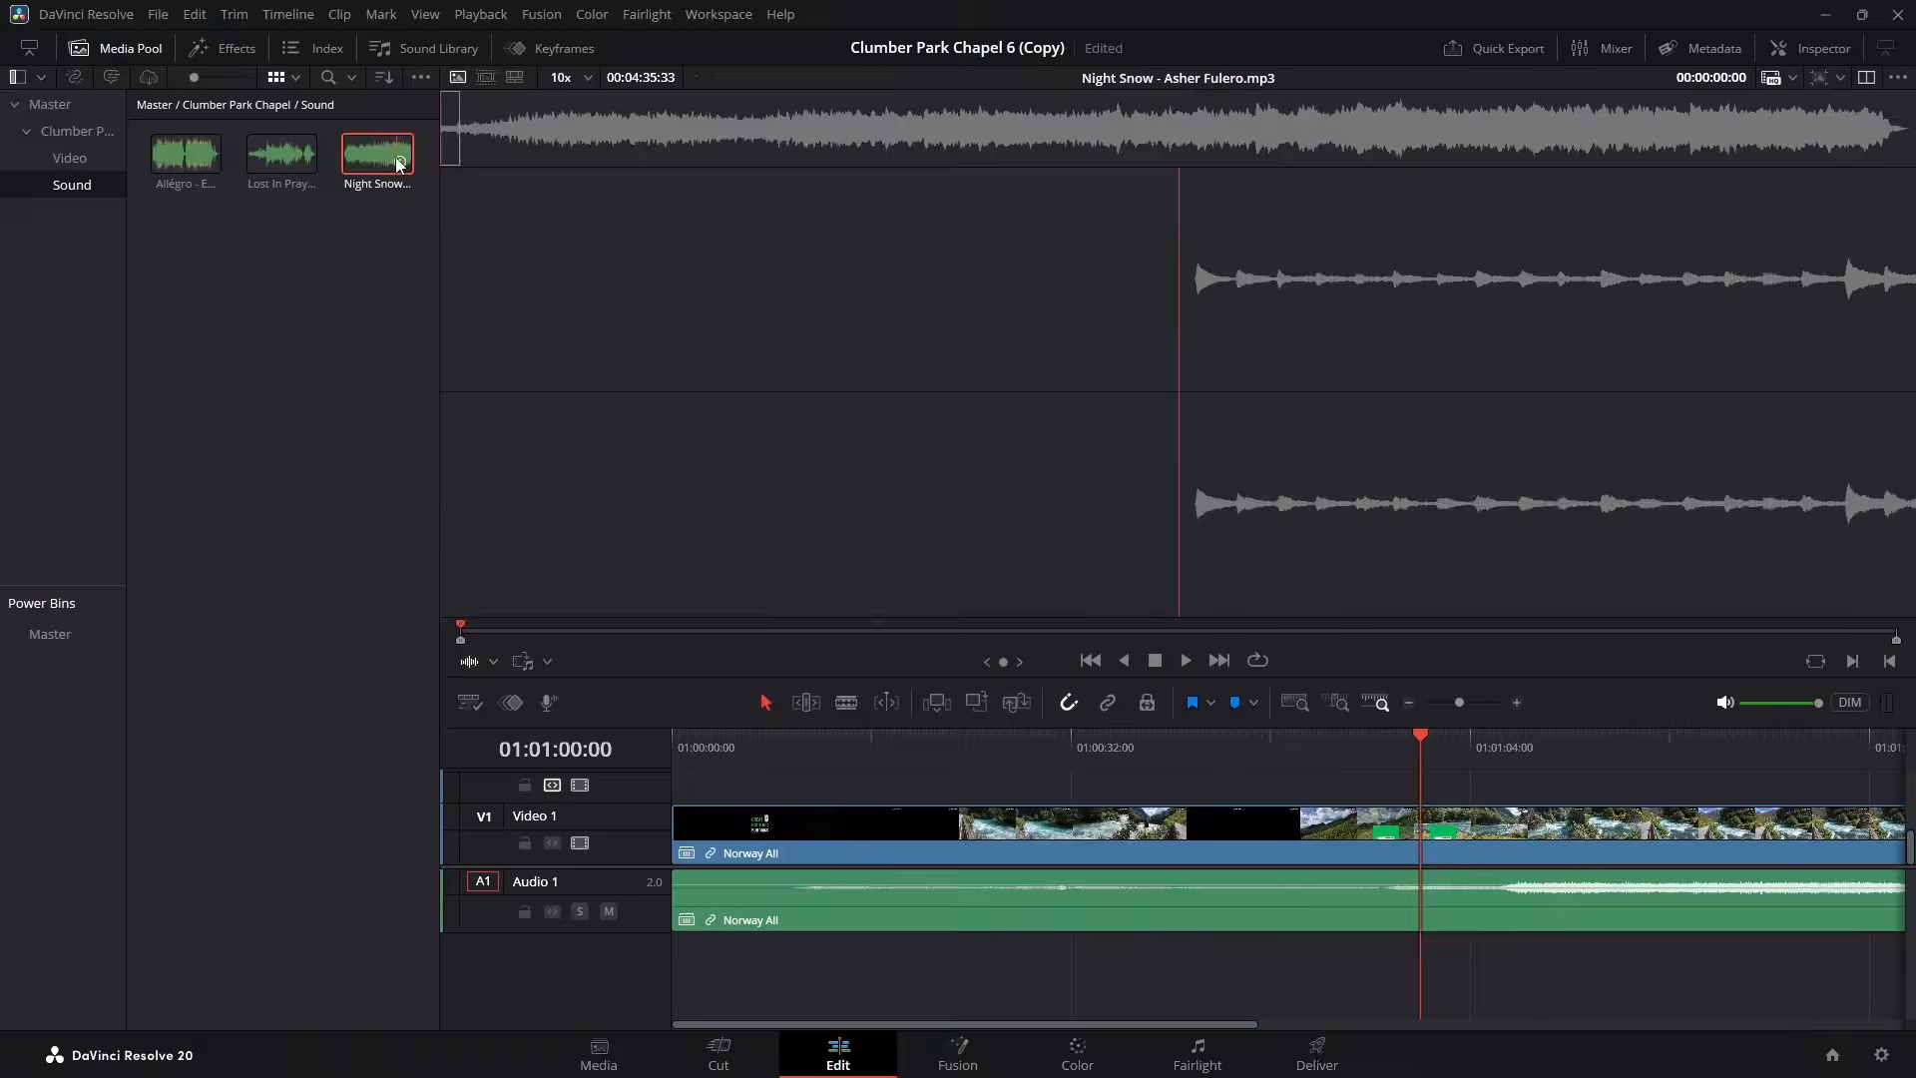
left_click_drag(373, 158, 762, 982)
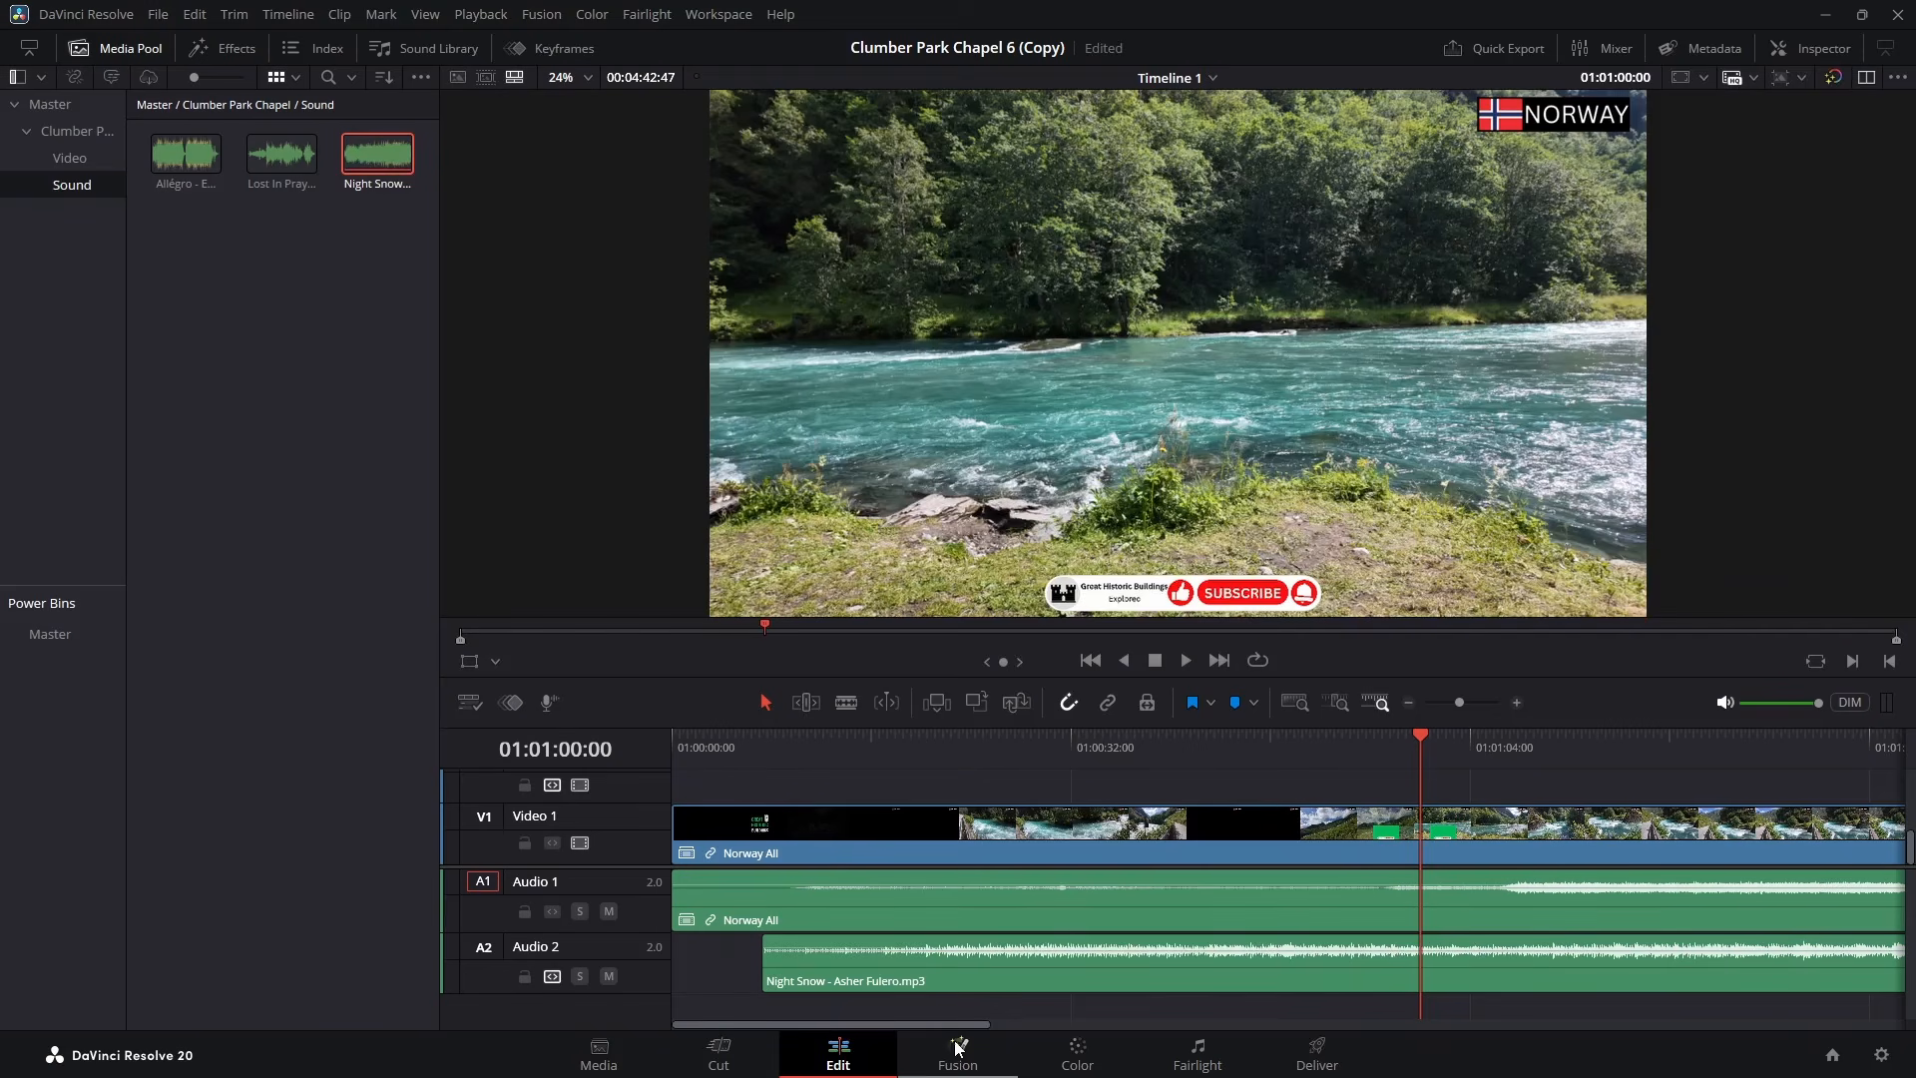
left_click(140, 50)
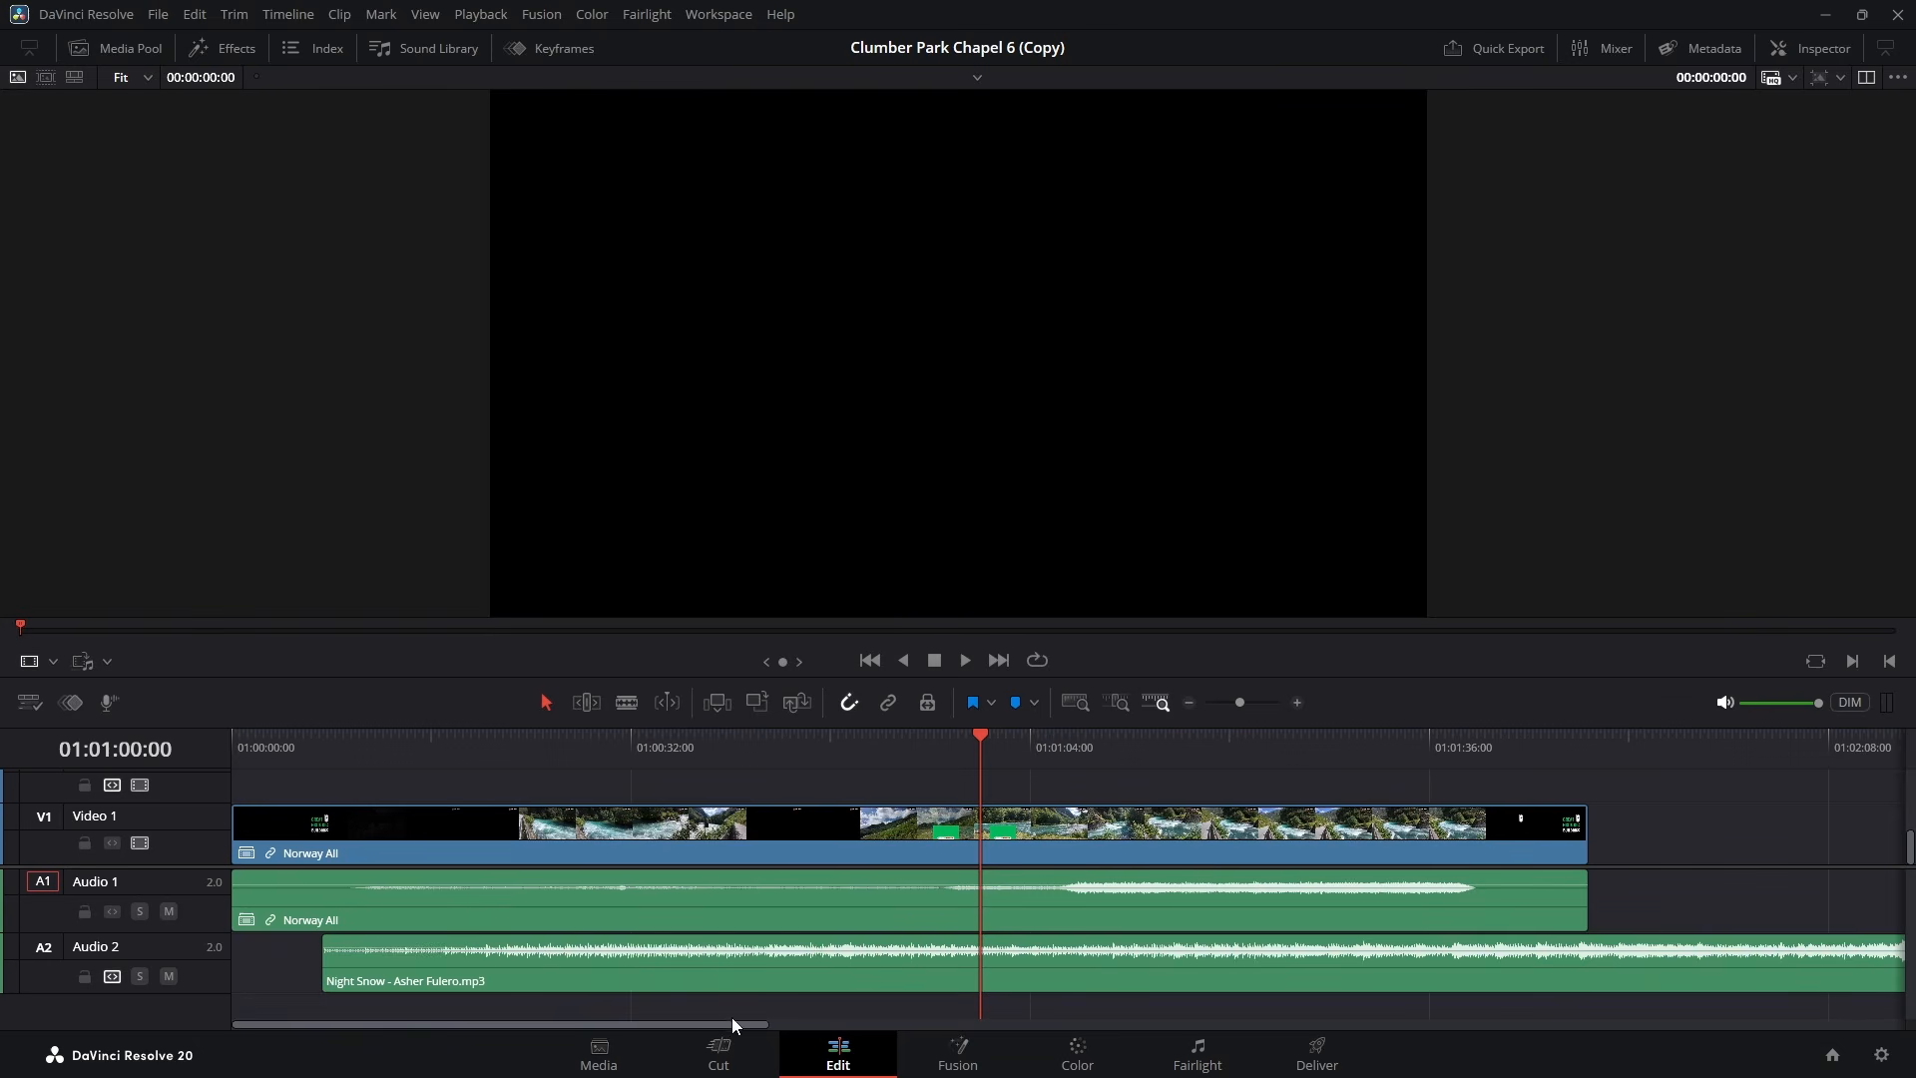
- Split the Night Snow music at the end of the Norway All clip and delete the excess part
left_click_drag(733, 1023, 894, 1016)
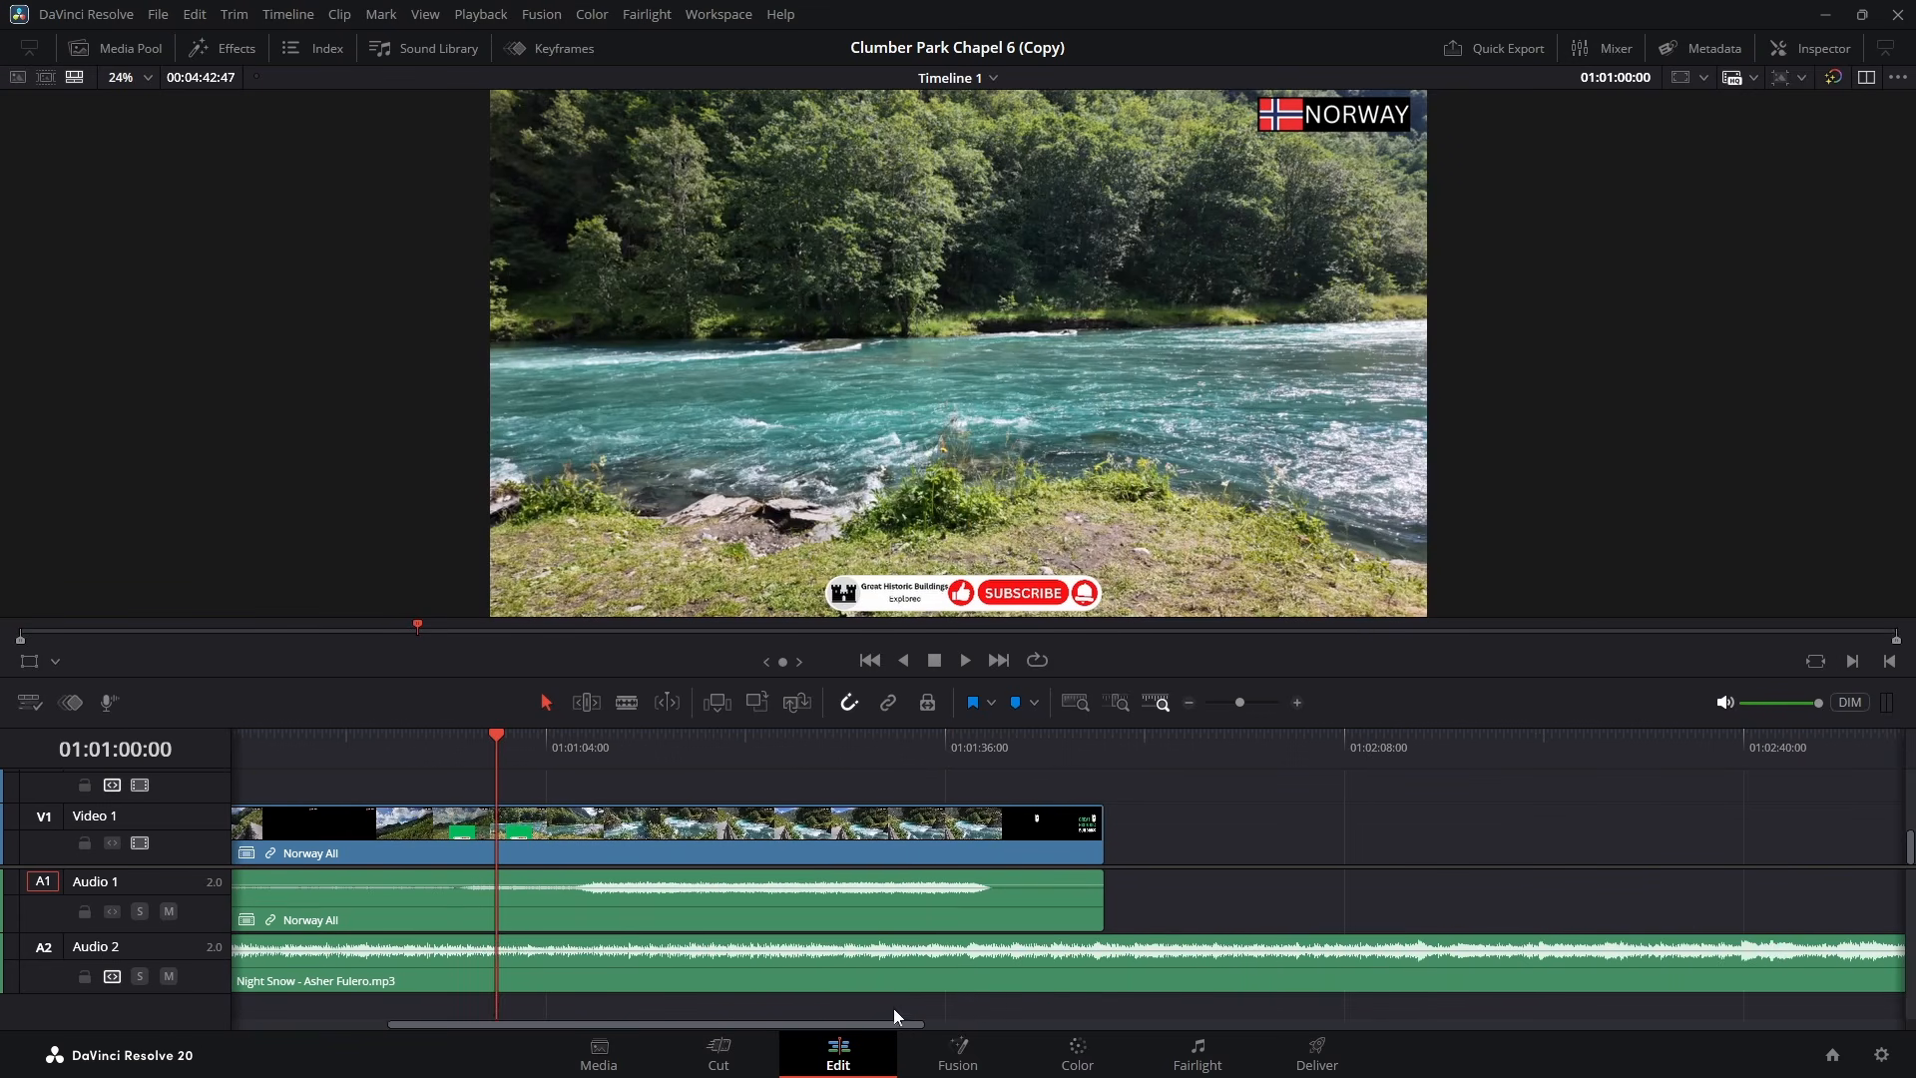
left_click(1103, 743)
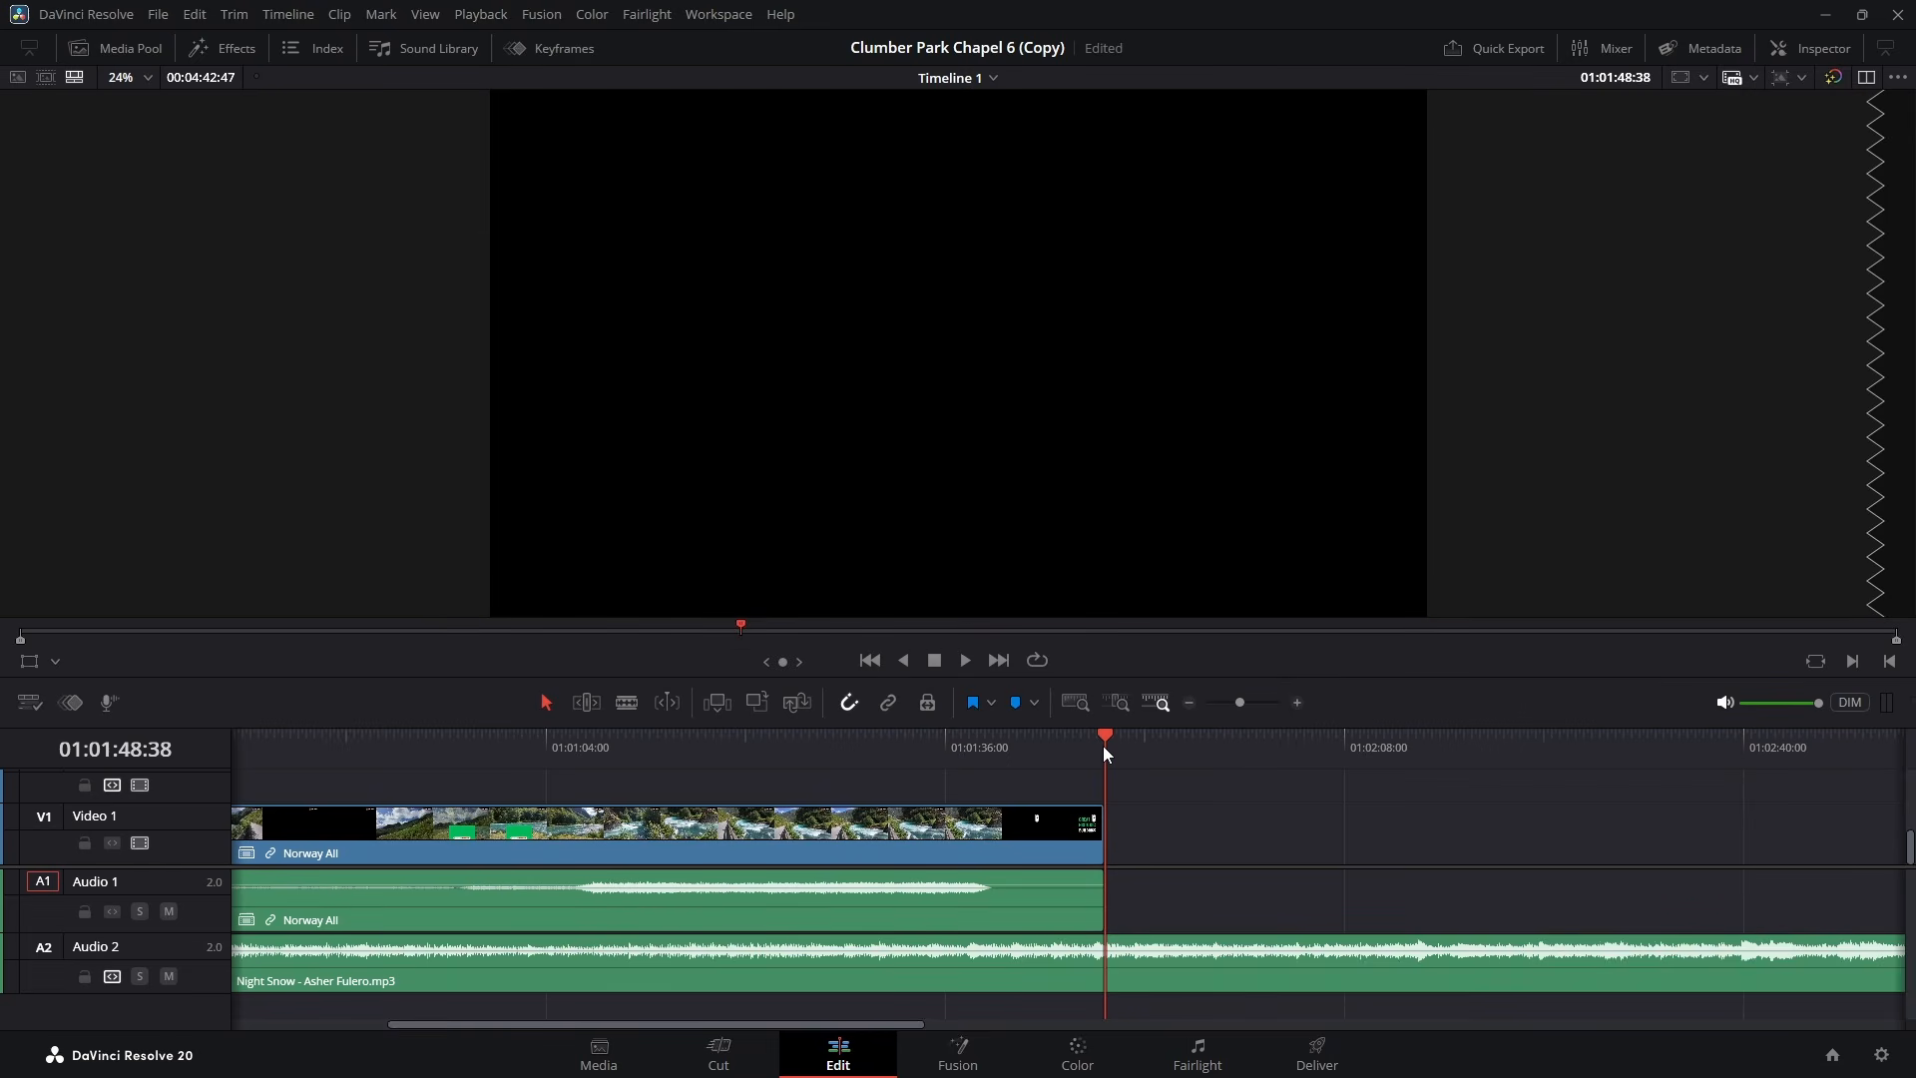
key("ctrl+b")
left_click(1272, 960)
key("Delete")
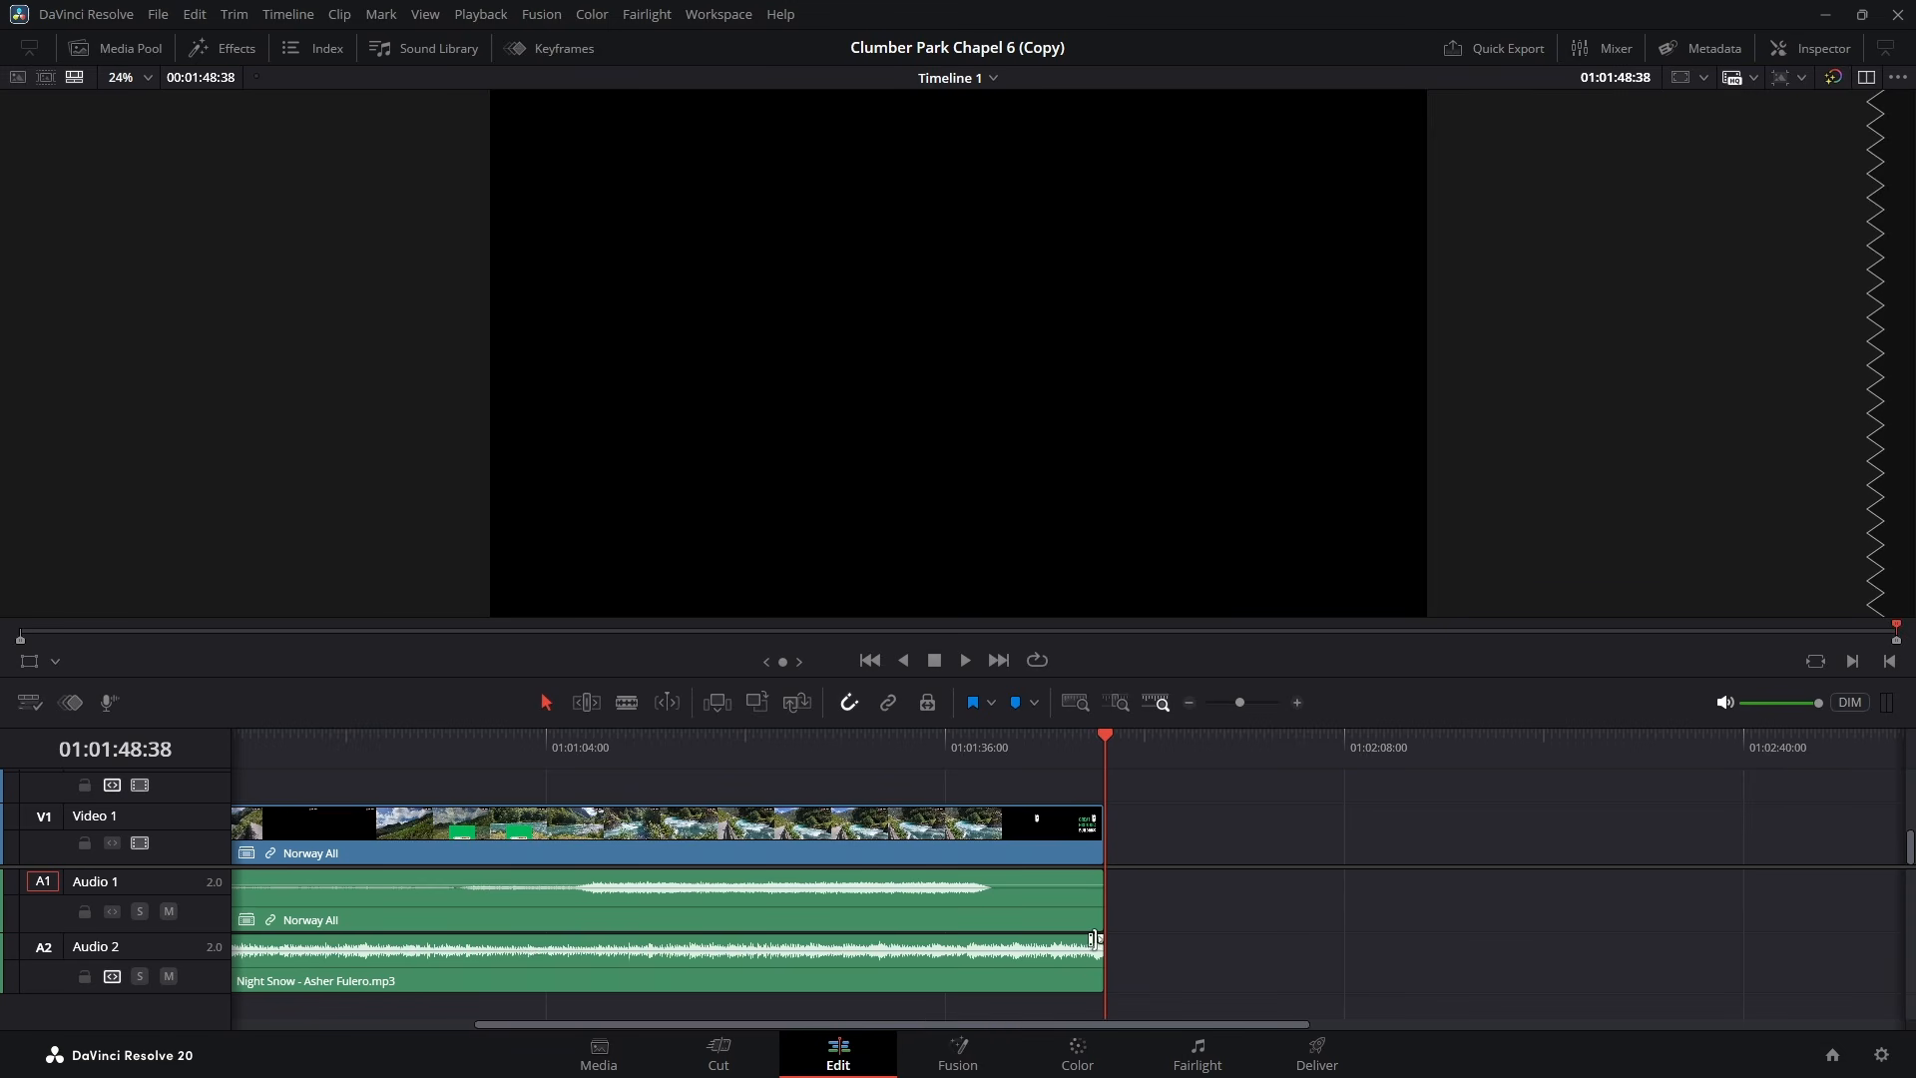
- Add a short fade-out at the end and a short fade-in at the start of the Night Snow music clip
left_click_drag(1100, 939, 1085, 939)
left_click_drag(1086, 1028, 840, 1006)
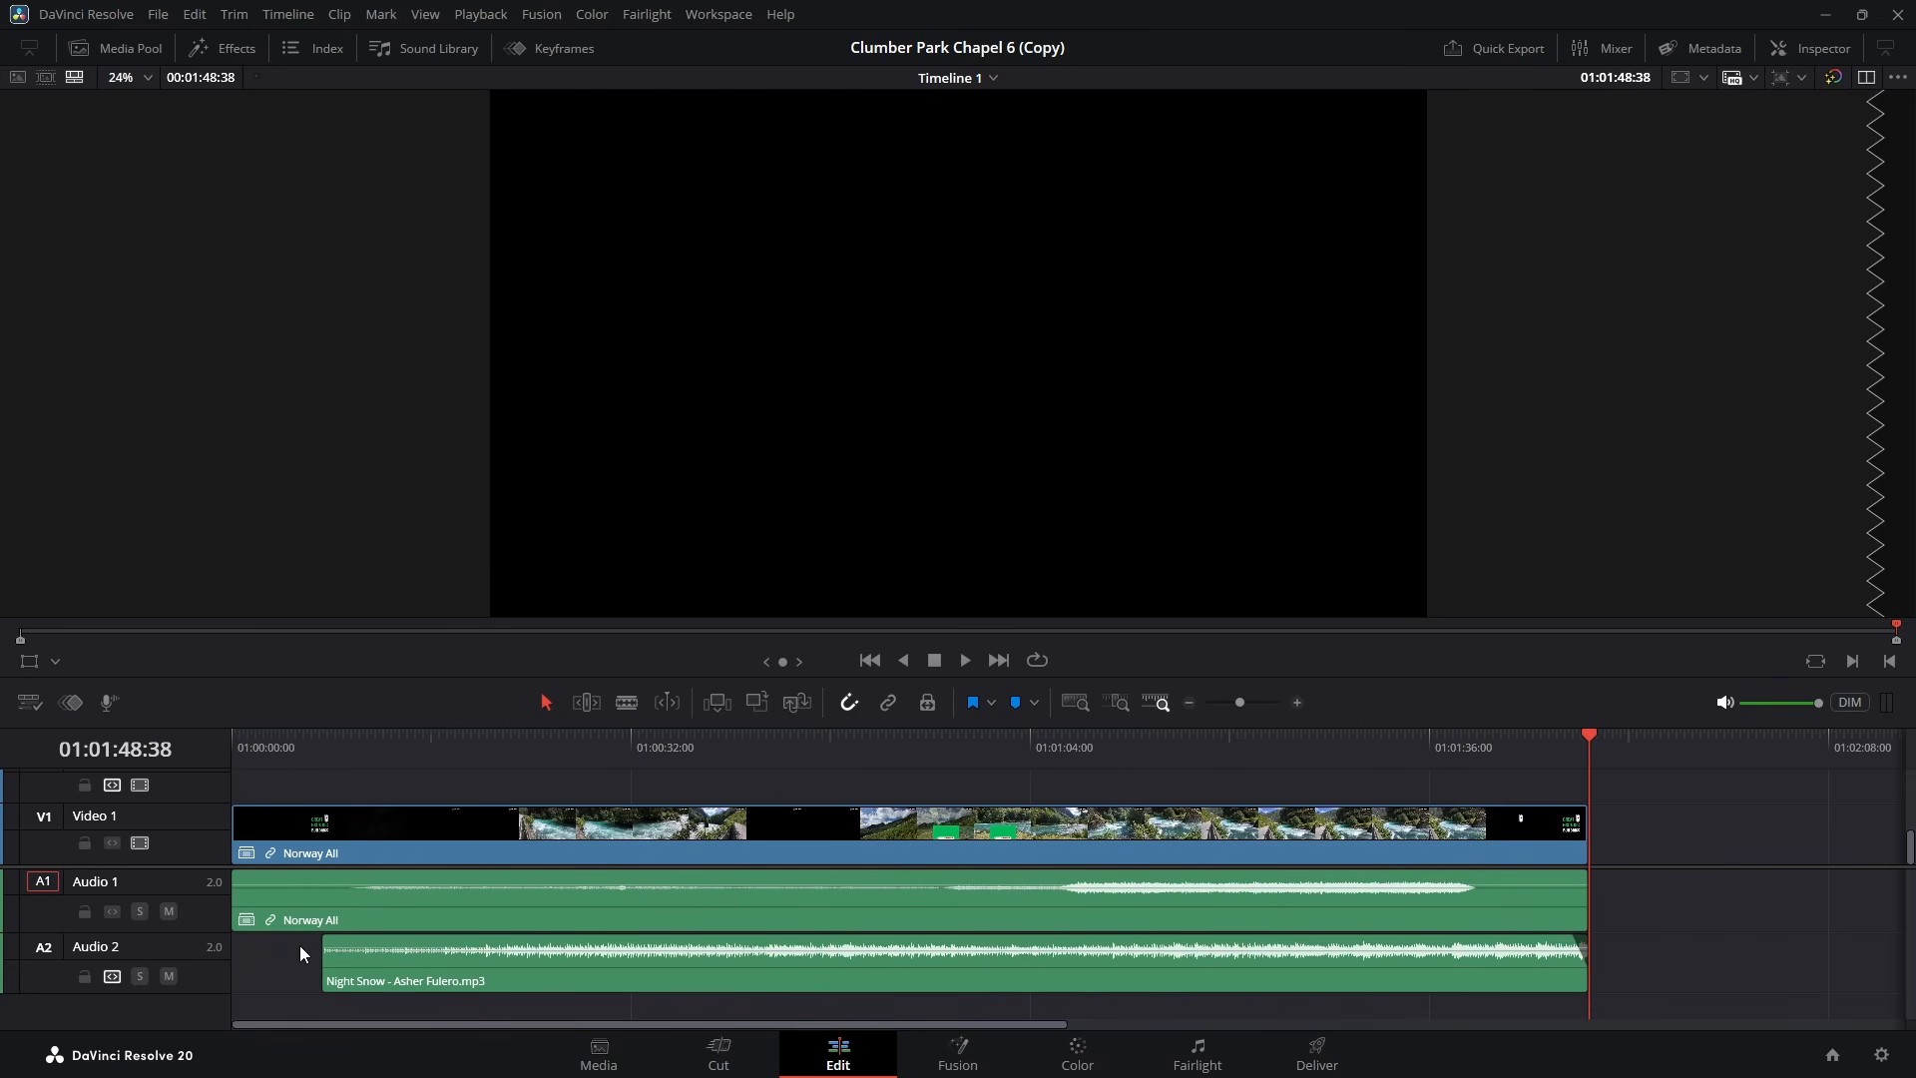
left_click_drag(325, 938, 336, 938)
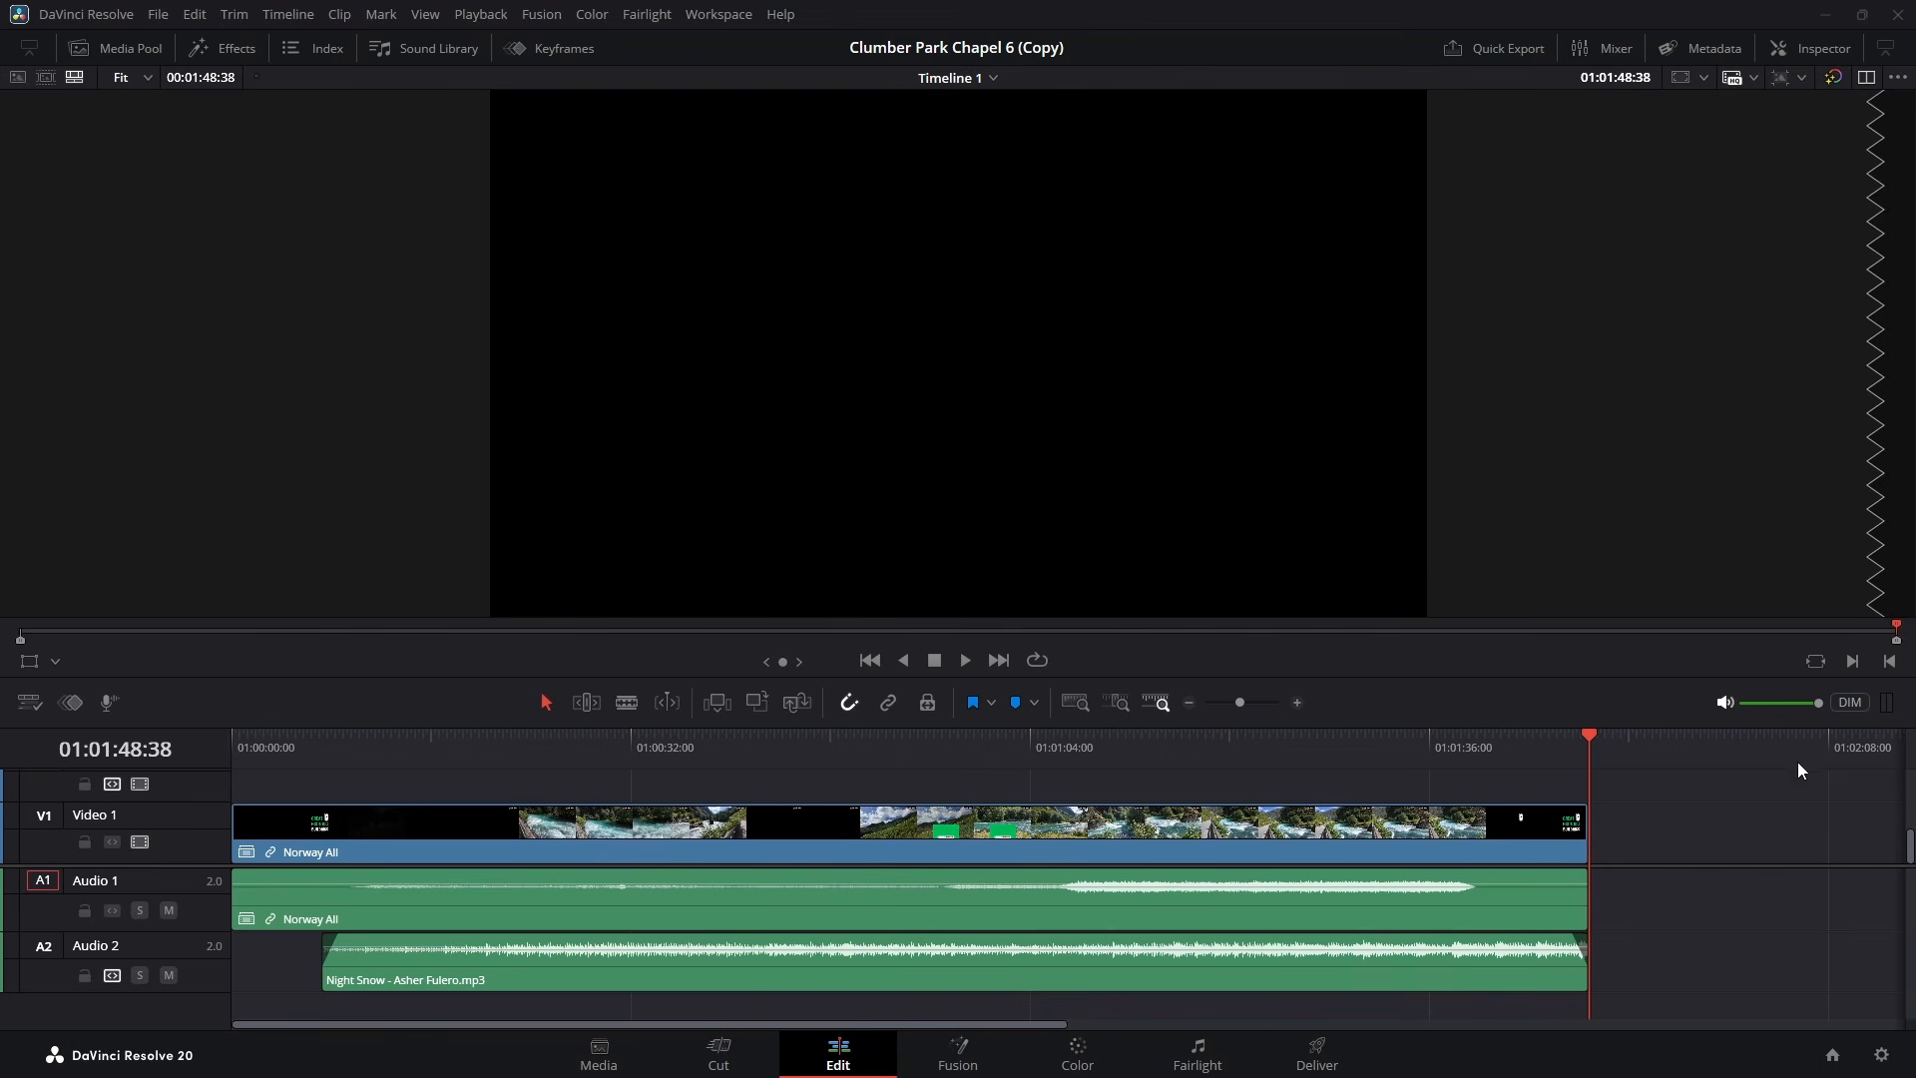
- Play the timeline from the start and near its end to review Norway All with the added music
left_click_drag(1593, 735, 201, 759)
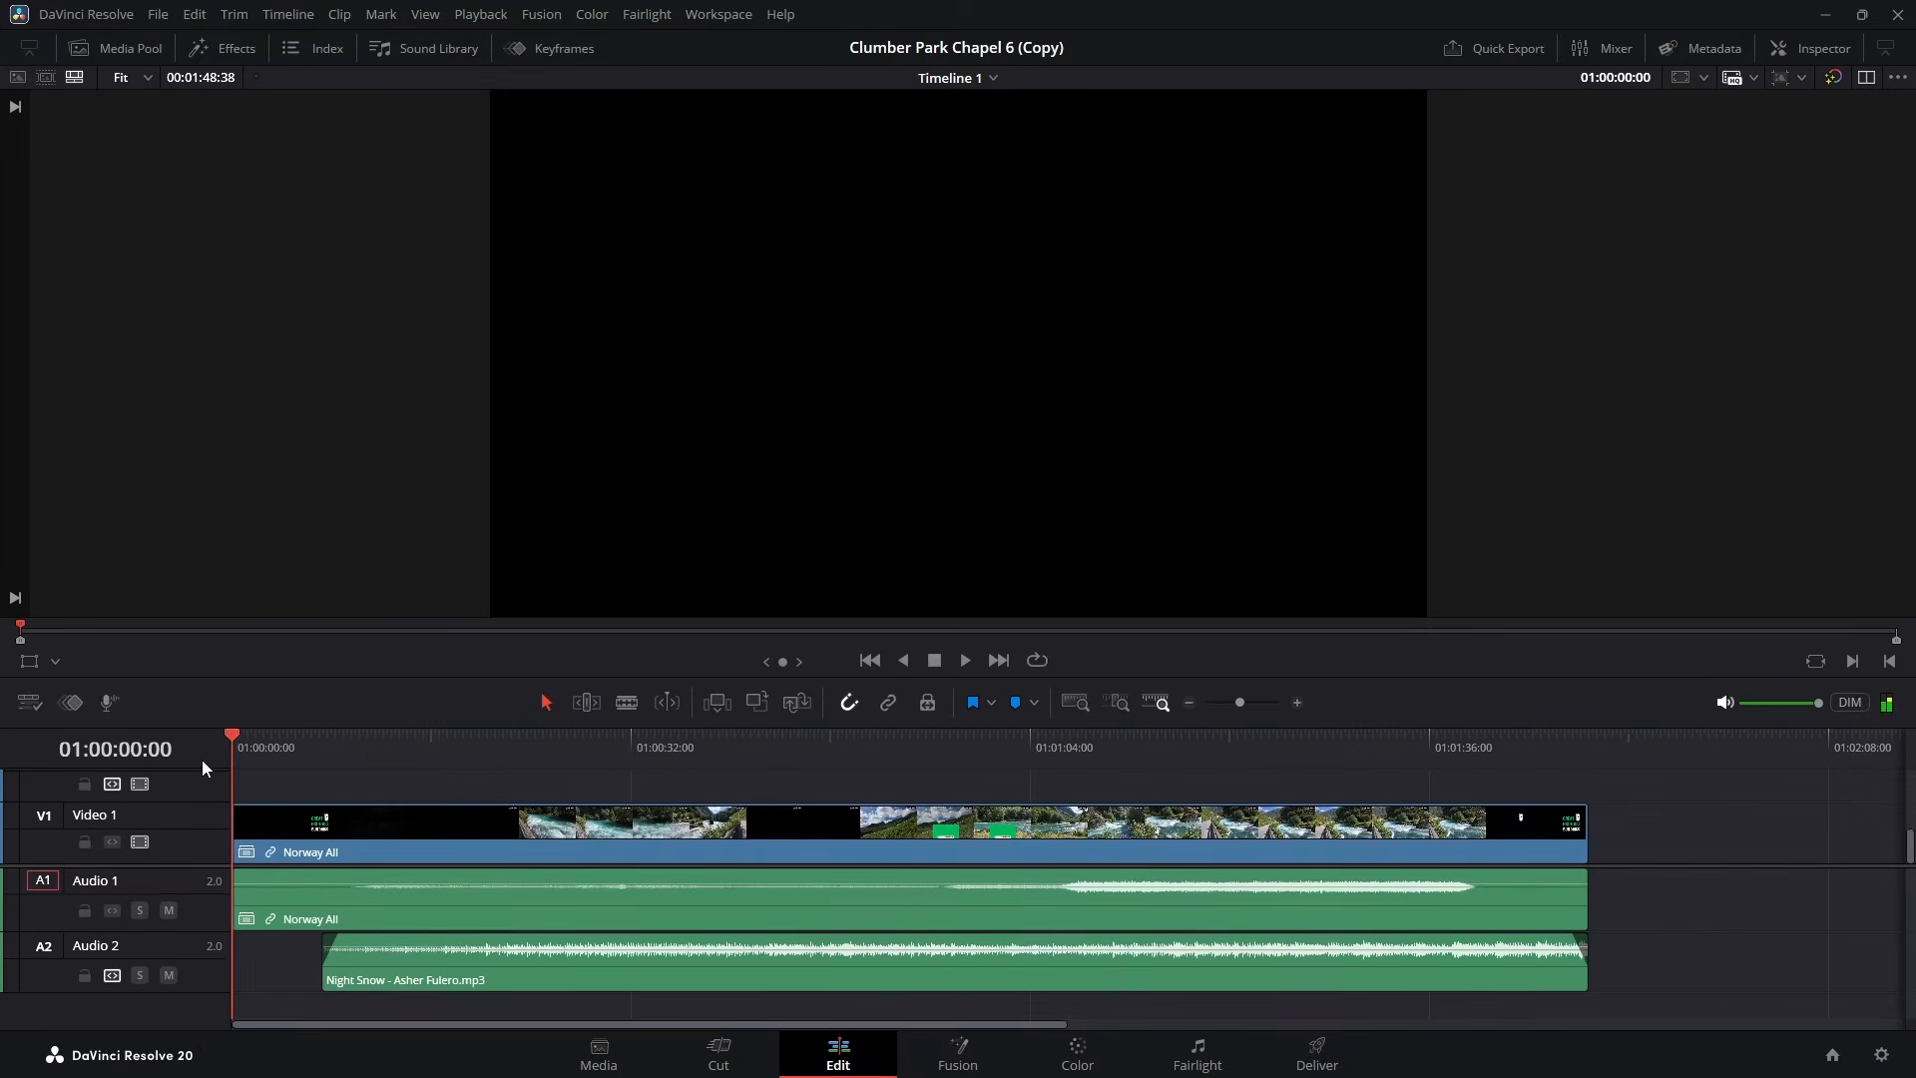
left_click(961, 659)
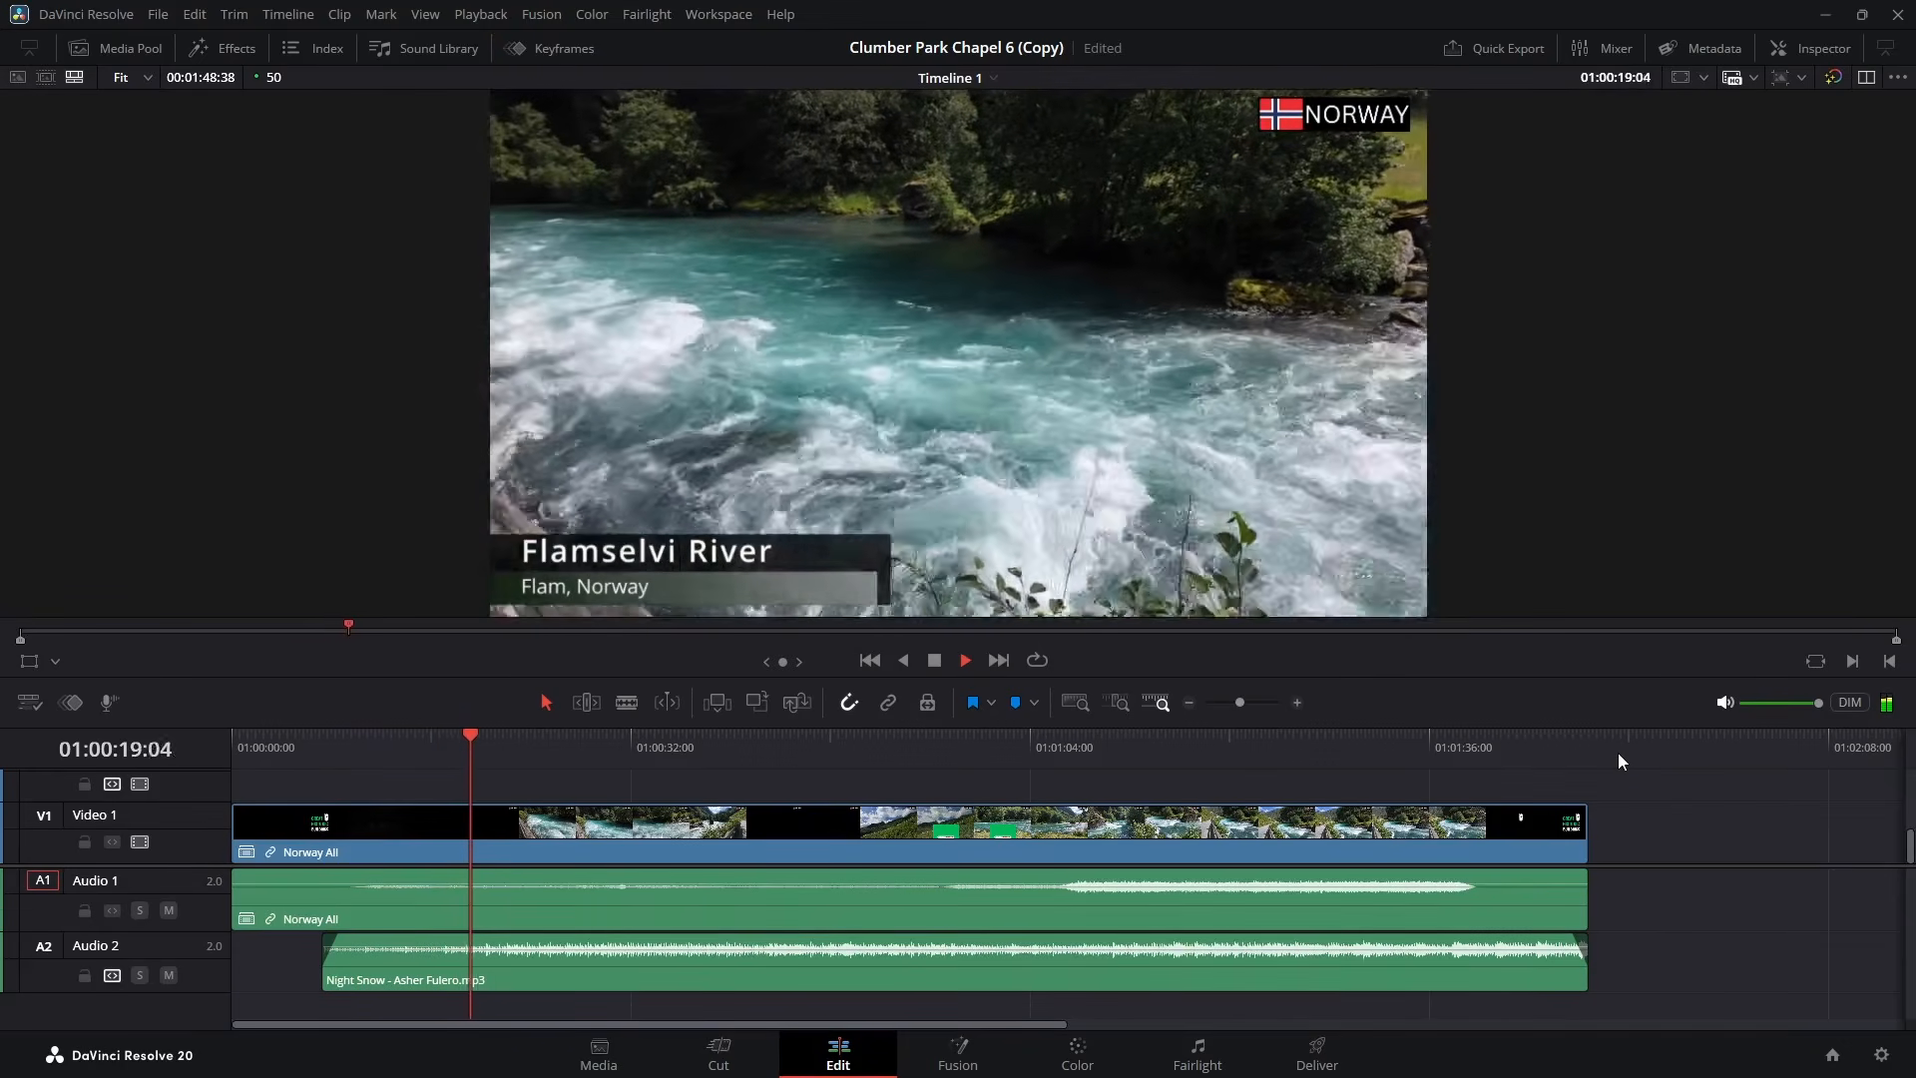
left_click_drag(483, 739, 1455, 788)
key("space")
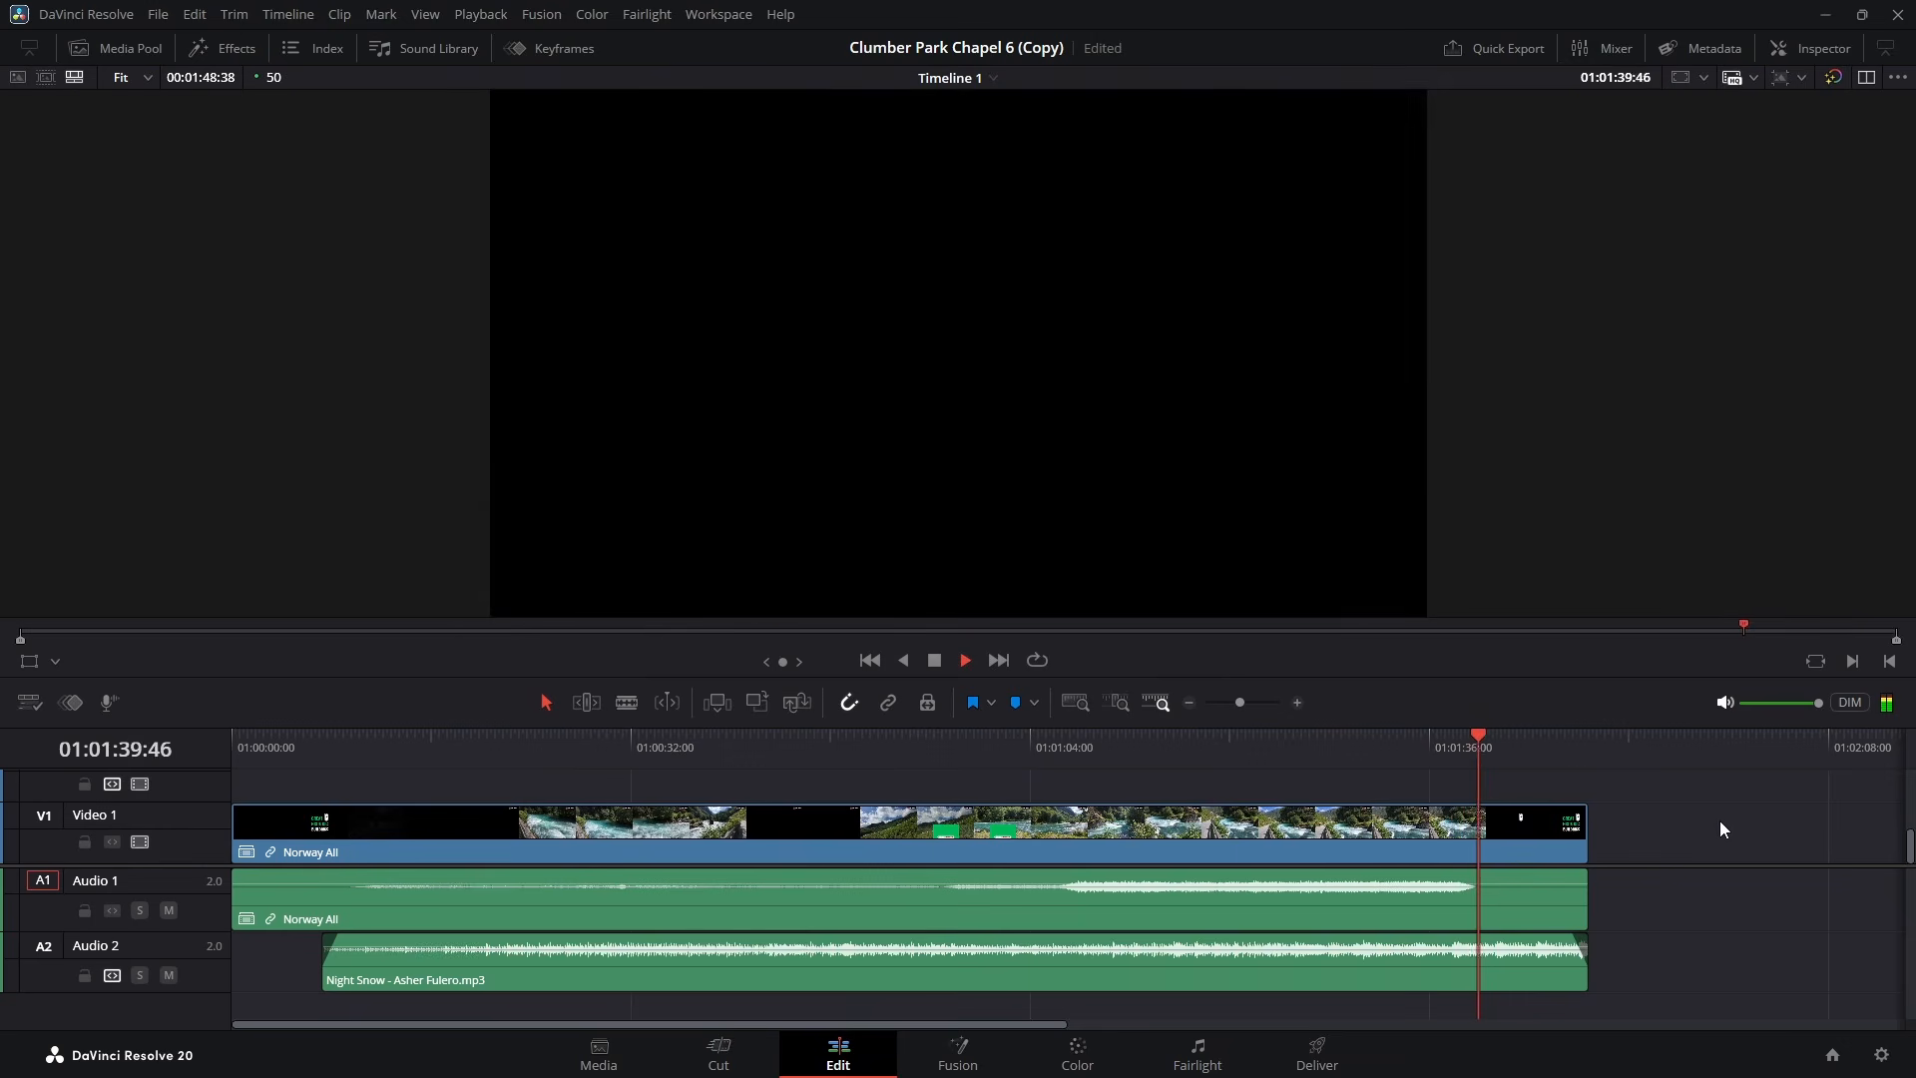